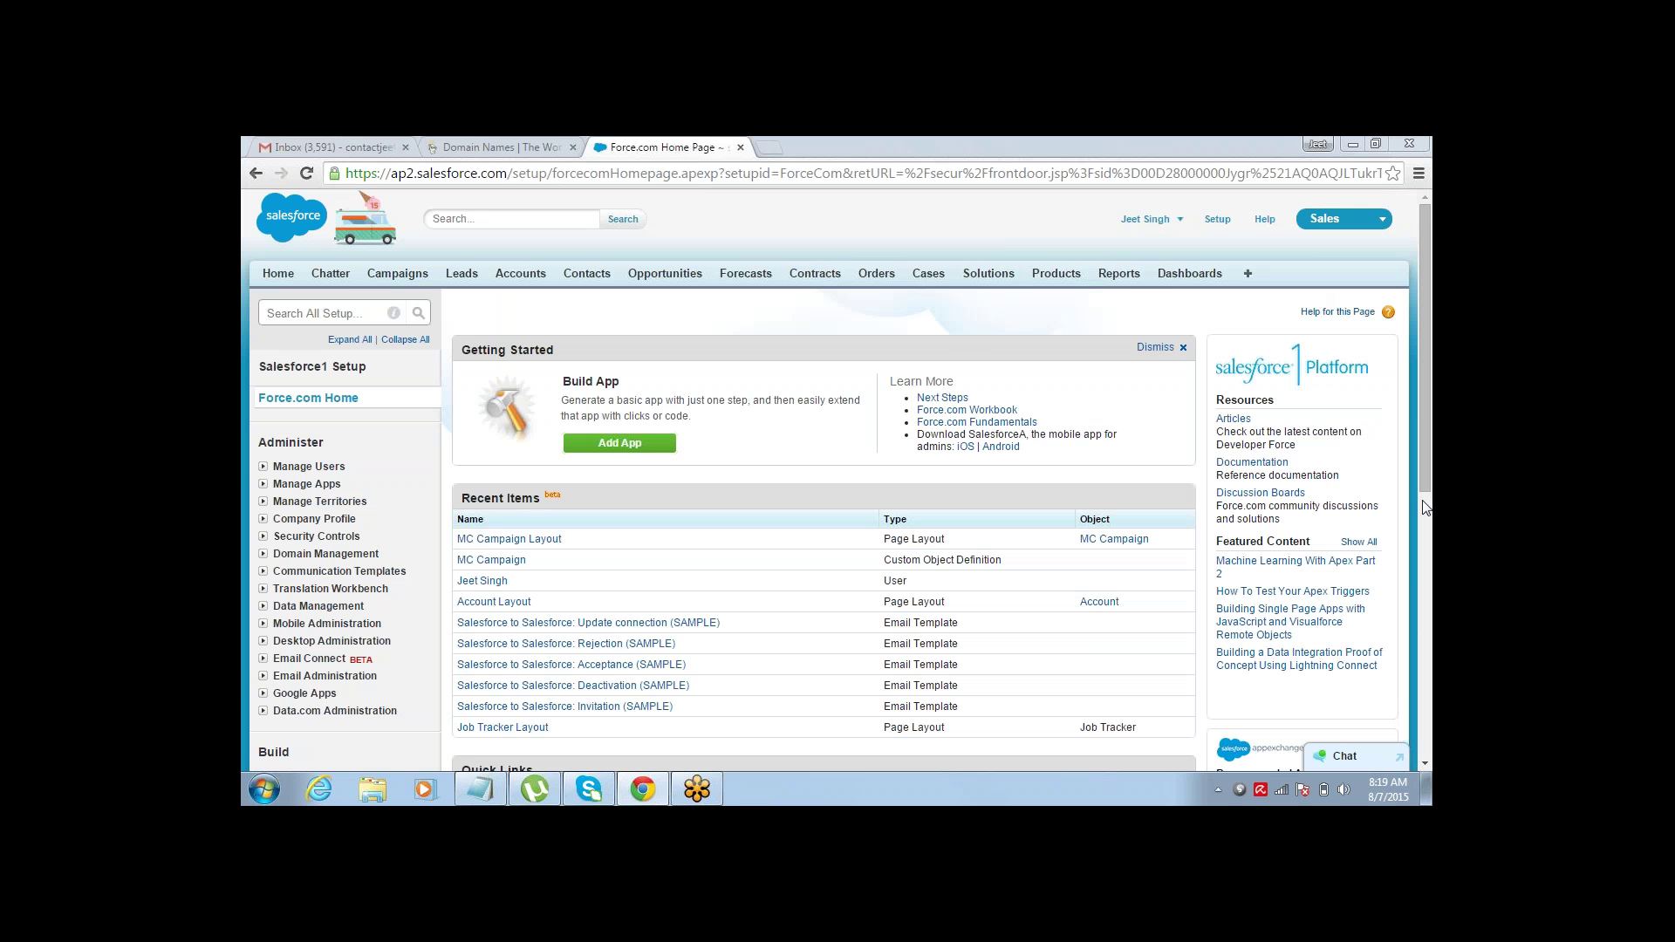
click(942, 315)
click(1379, 220)
click(1382, 219)
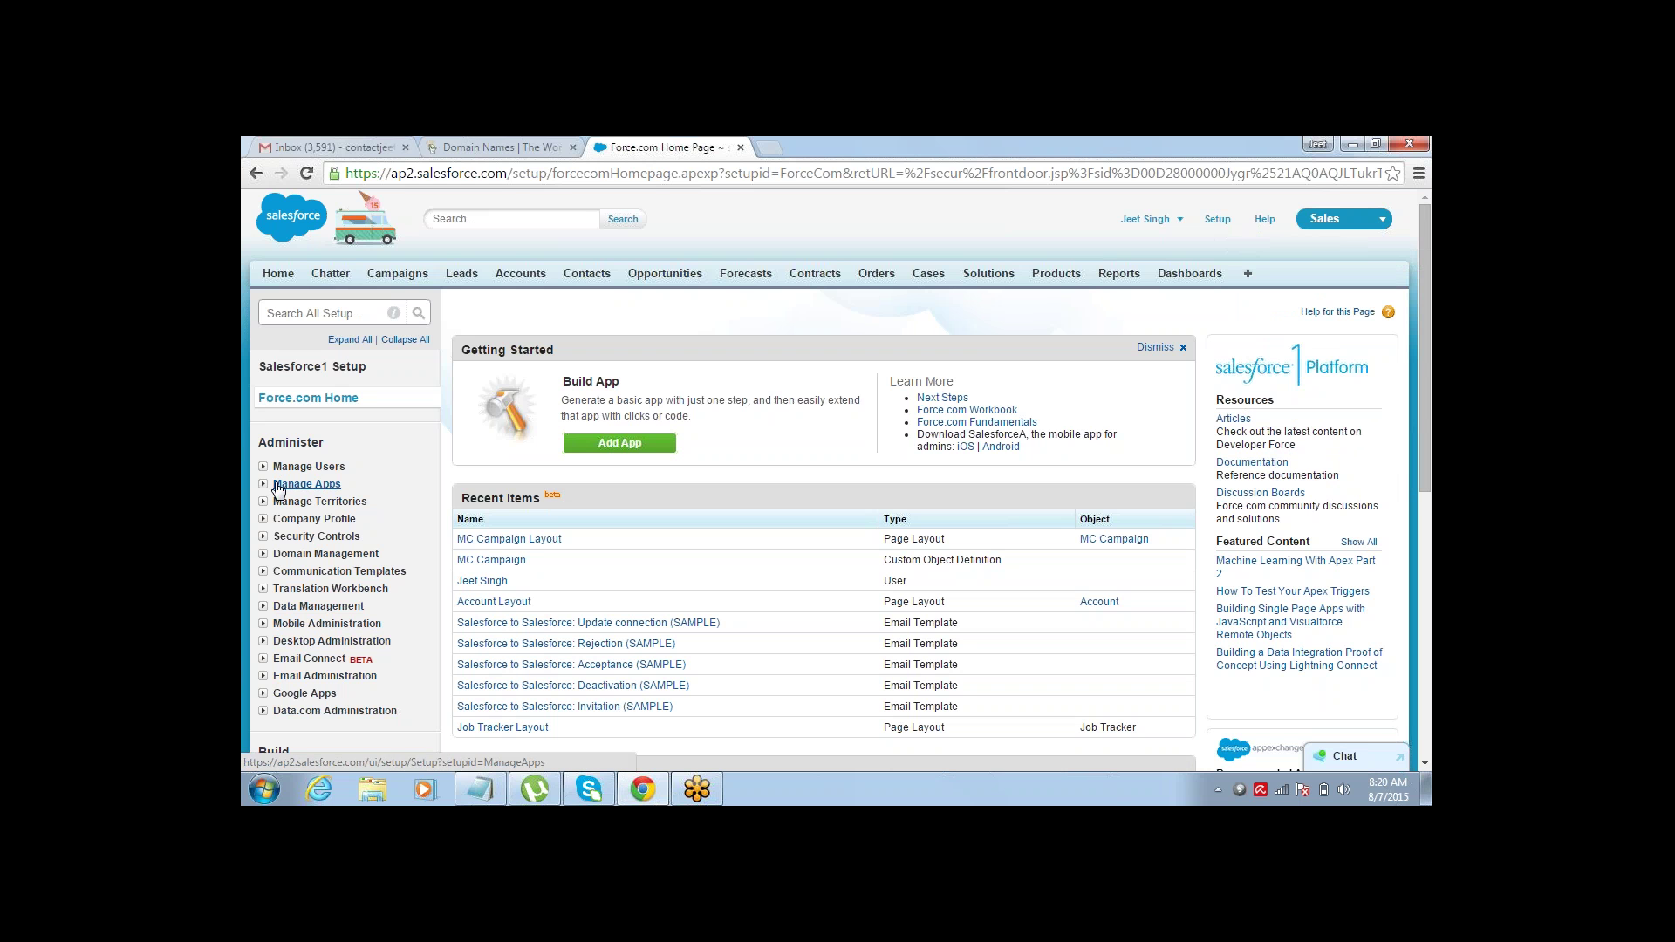
- Open the Developer Console, decline its quick tour and close the console window
click(1180, 223)
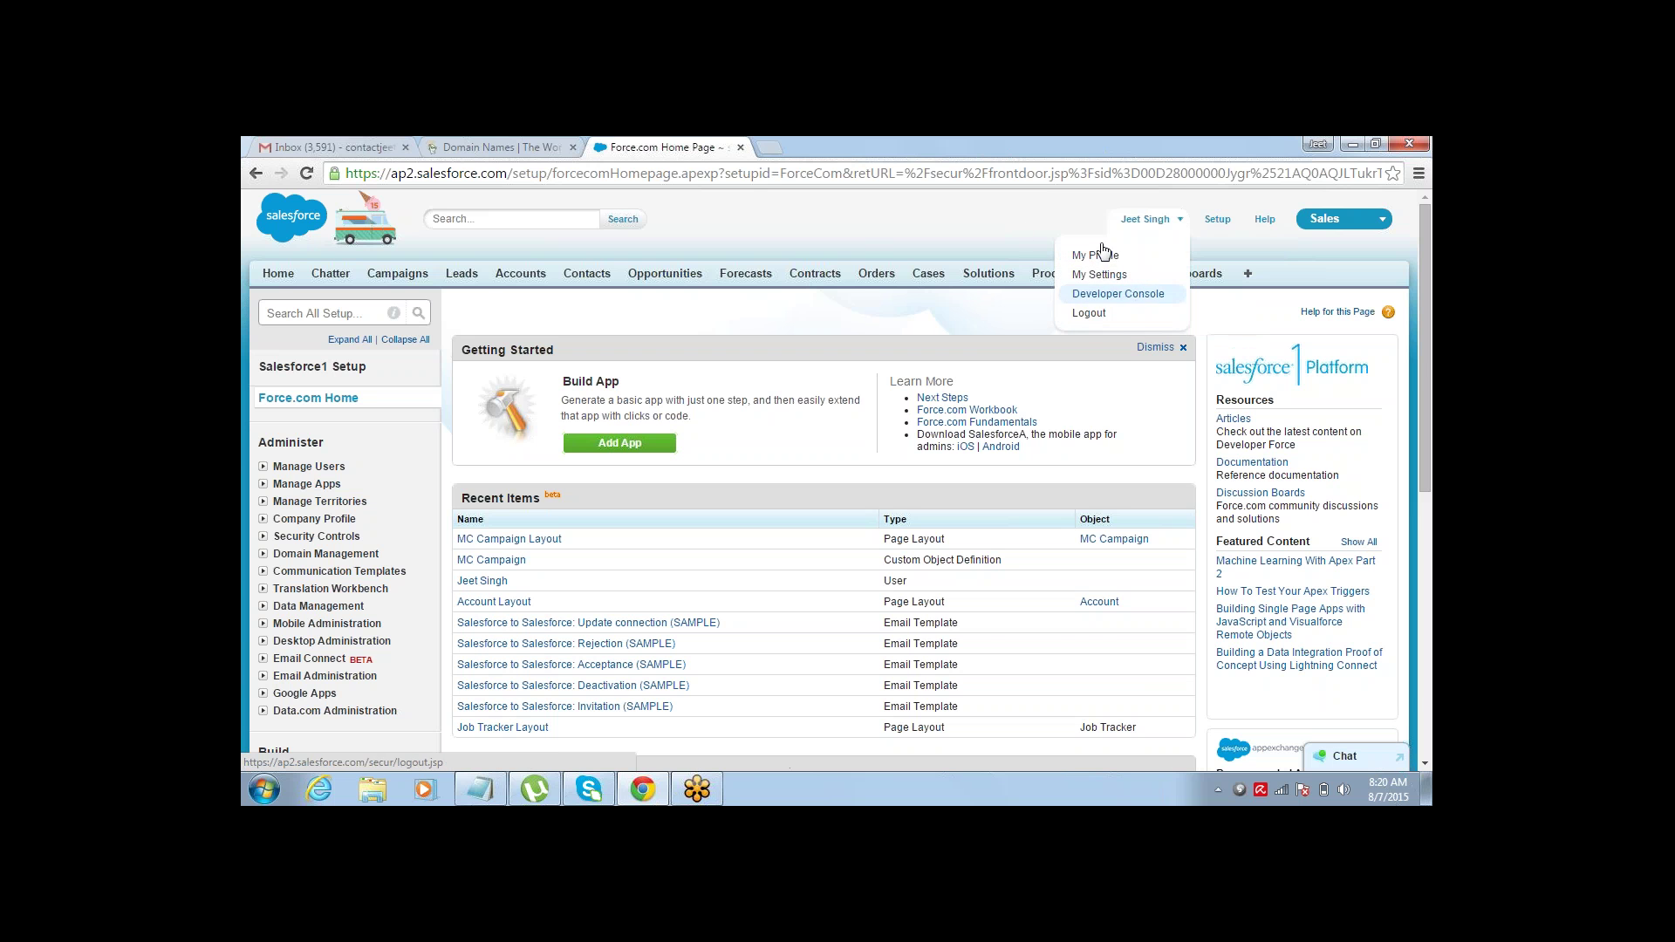
click(1090, 295)
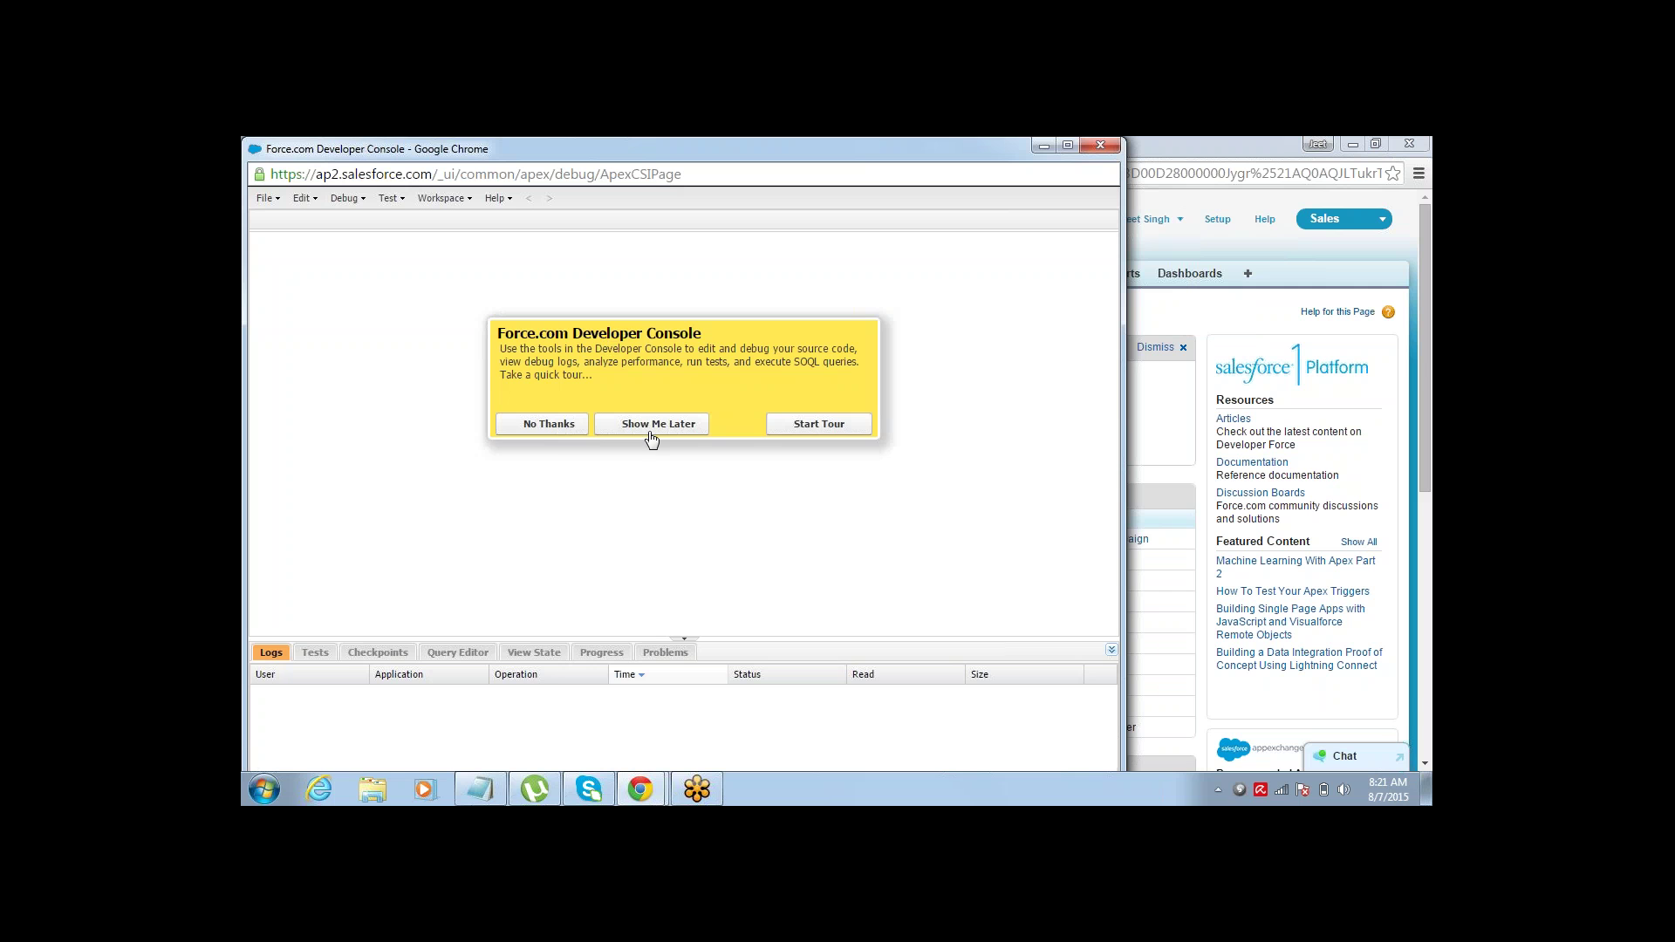
click(555, 428)
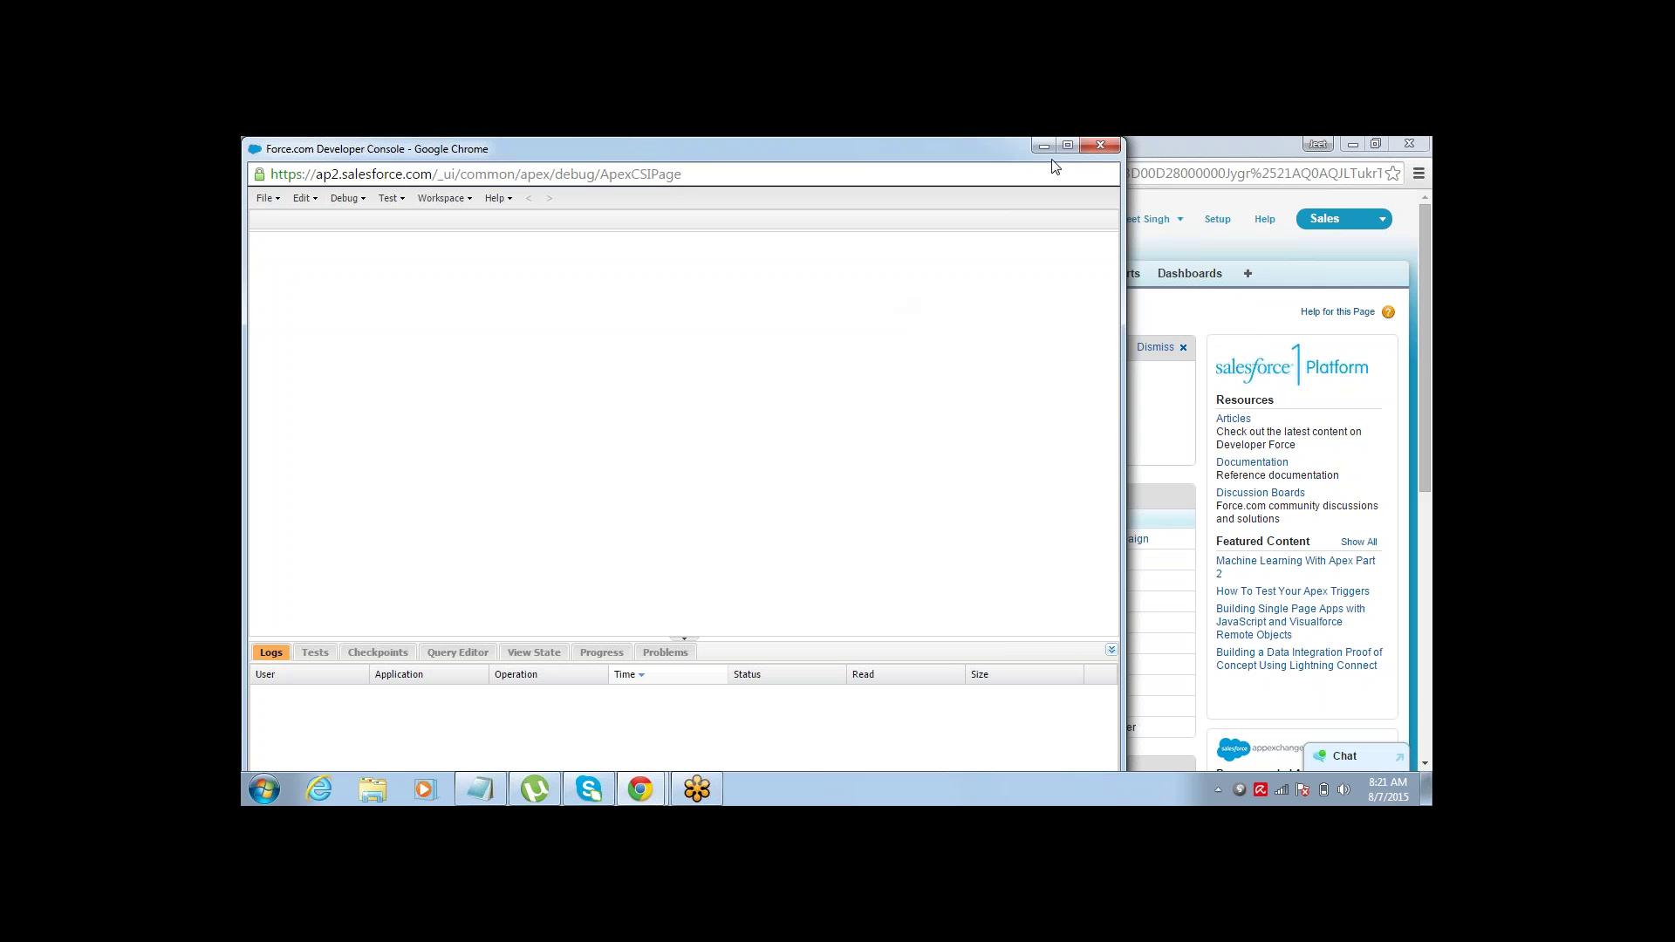
click(1103, 142)
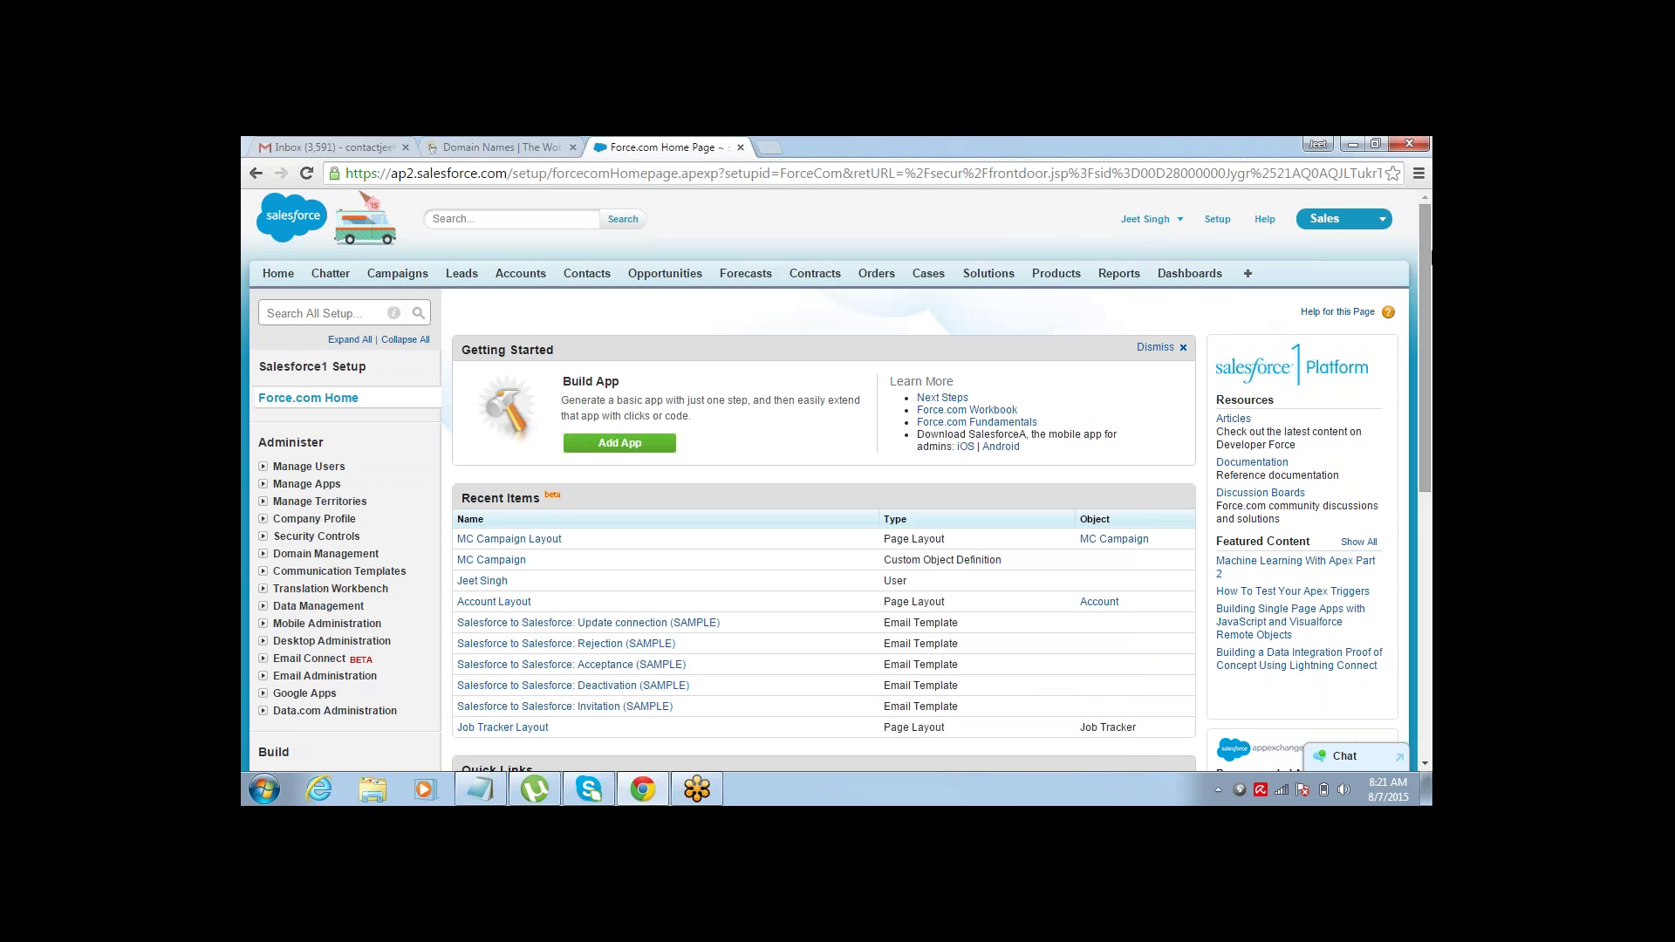
- Open the Personal Information page in My Settings, dismissing the critical updates prompt on the way
drag(1426, 257, 1414, 353)
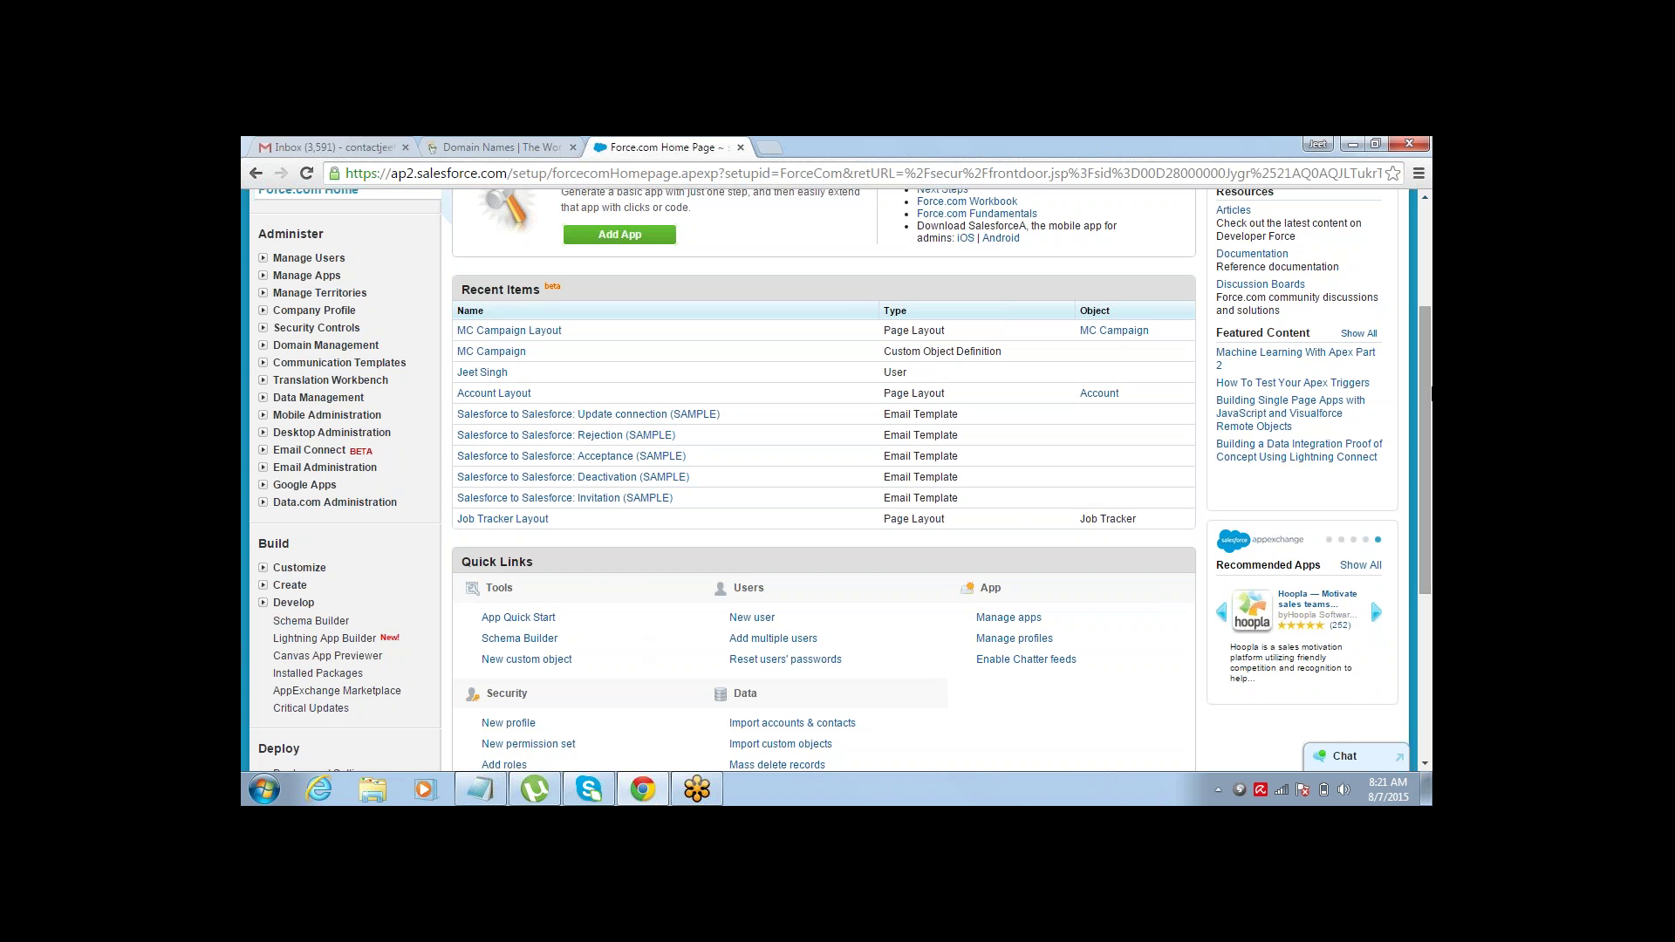
scroll(1428, 390, up, 3)
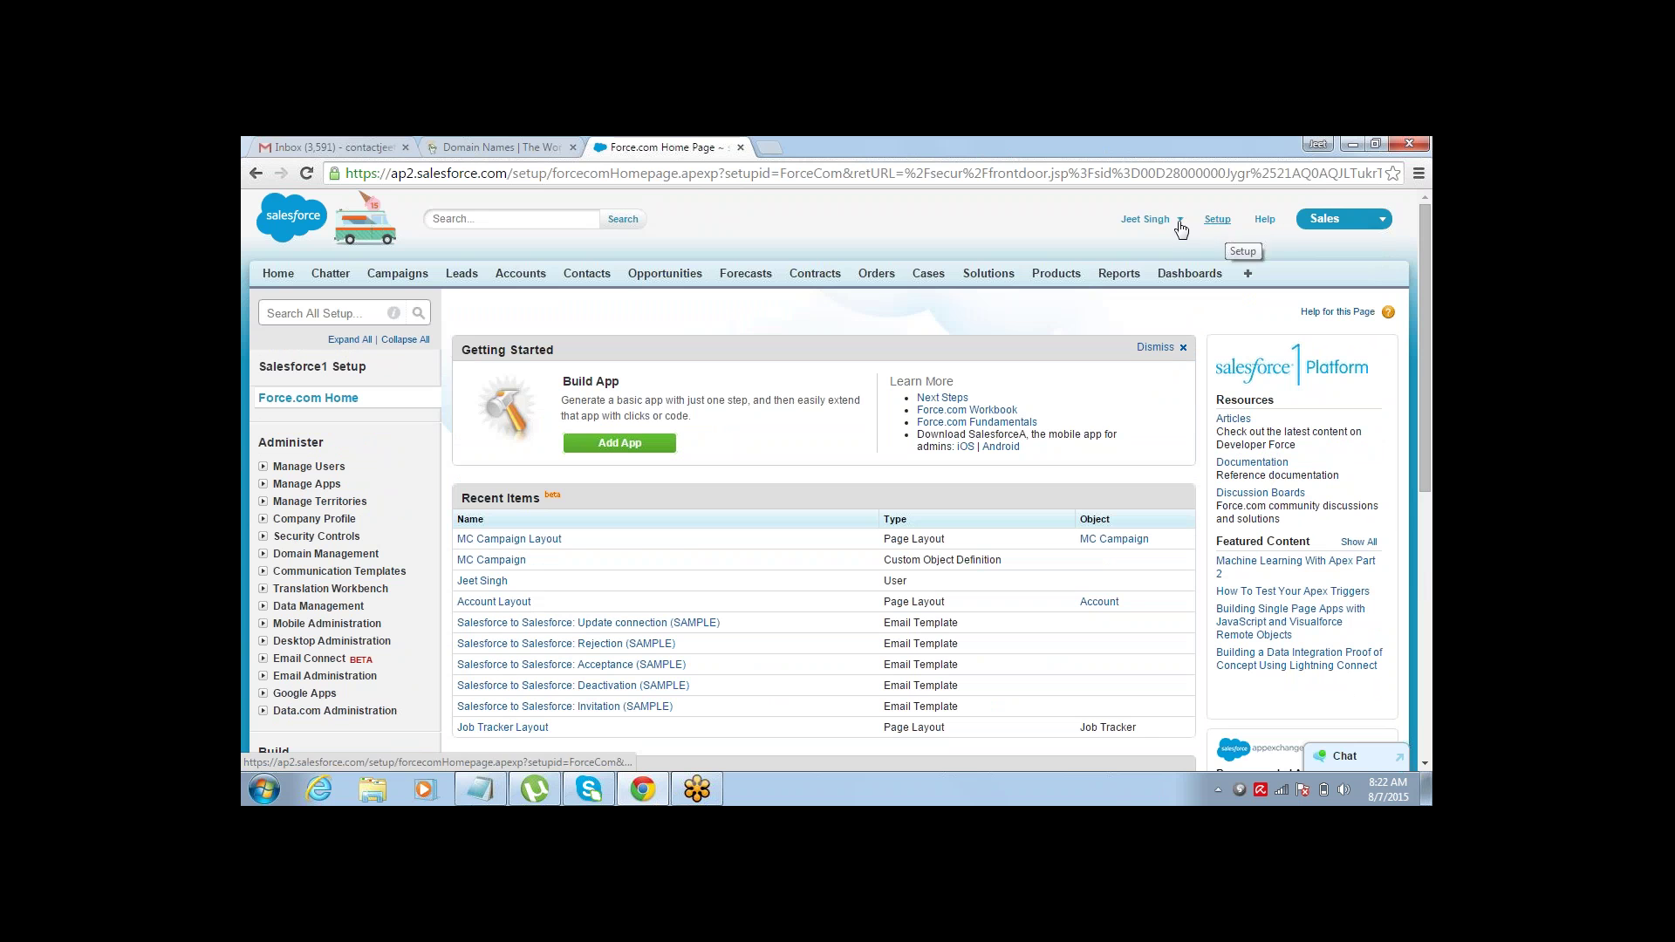
click(1148, 219)
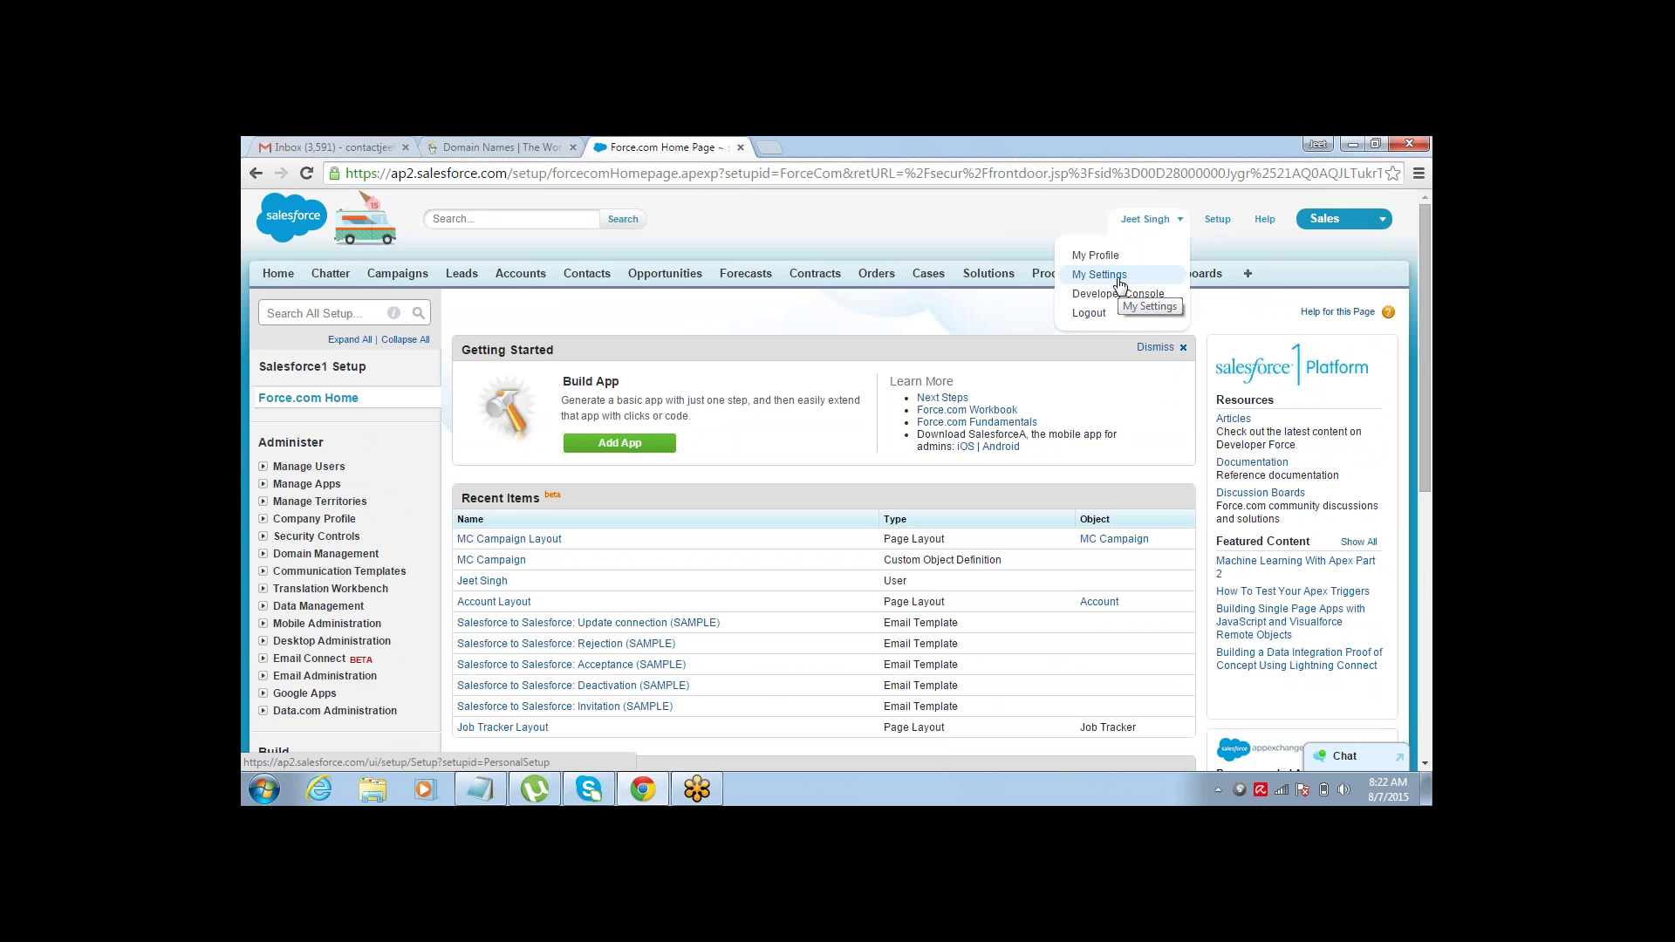
click(1121, 276)
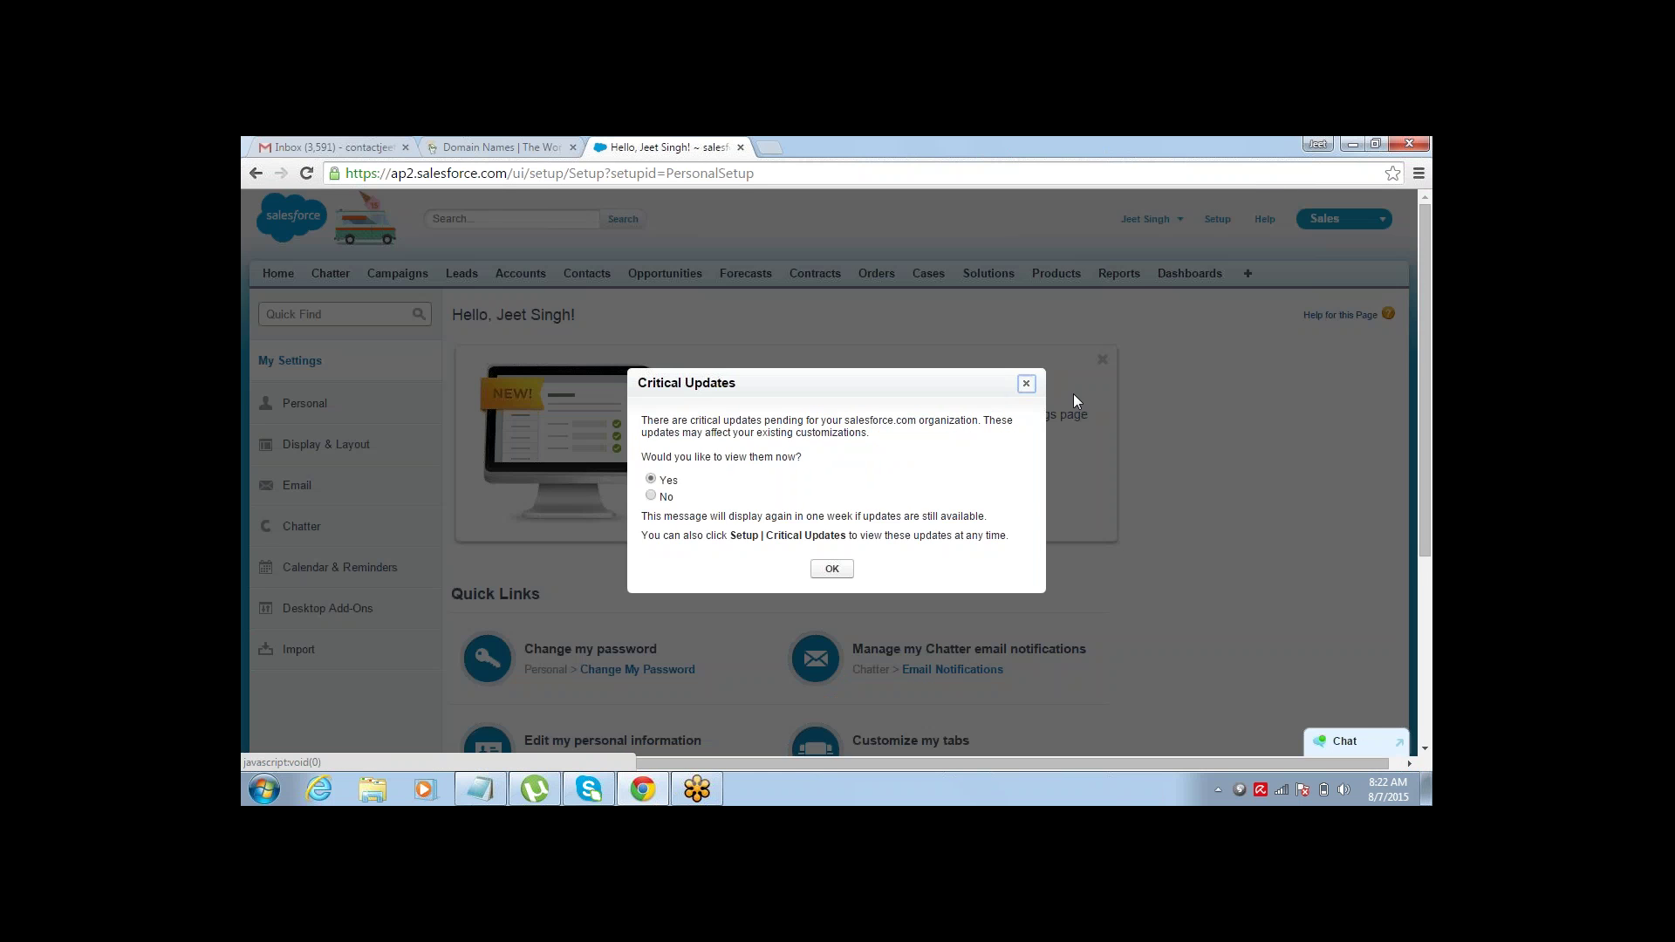
click(1026, 384)
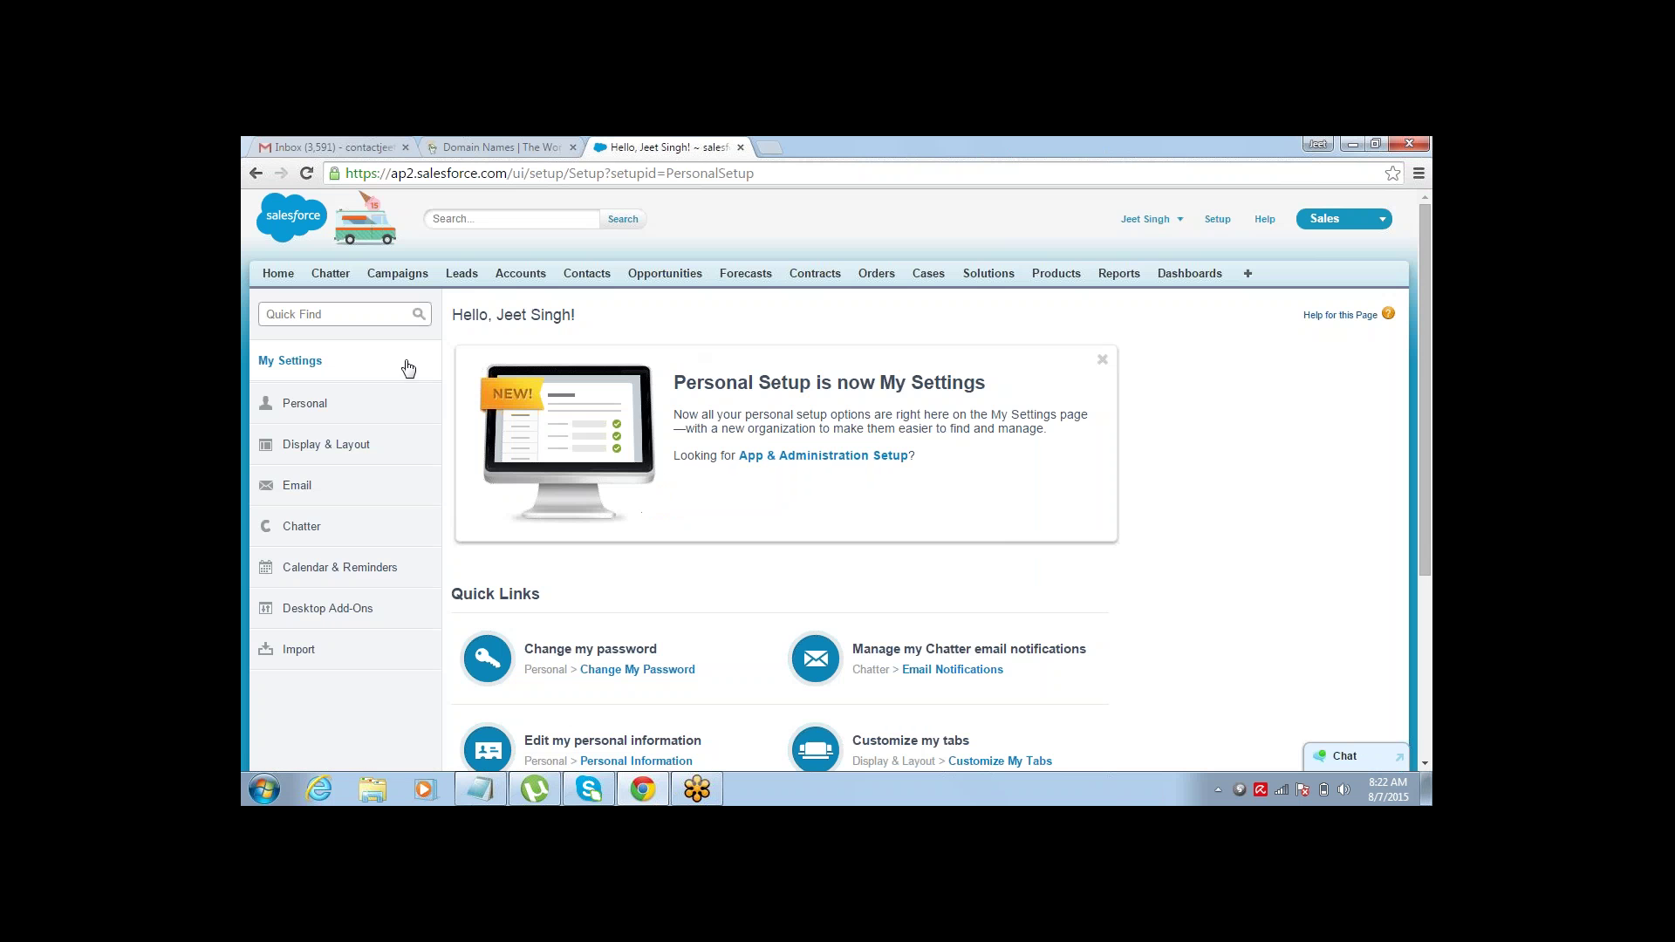
click(353, 411)
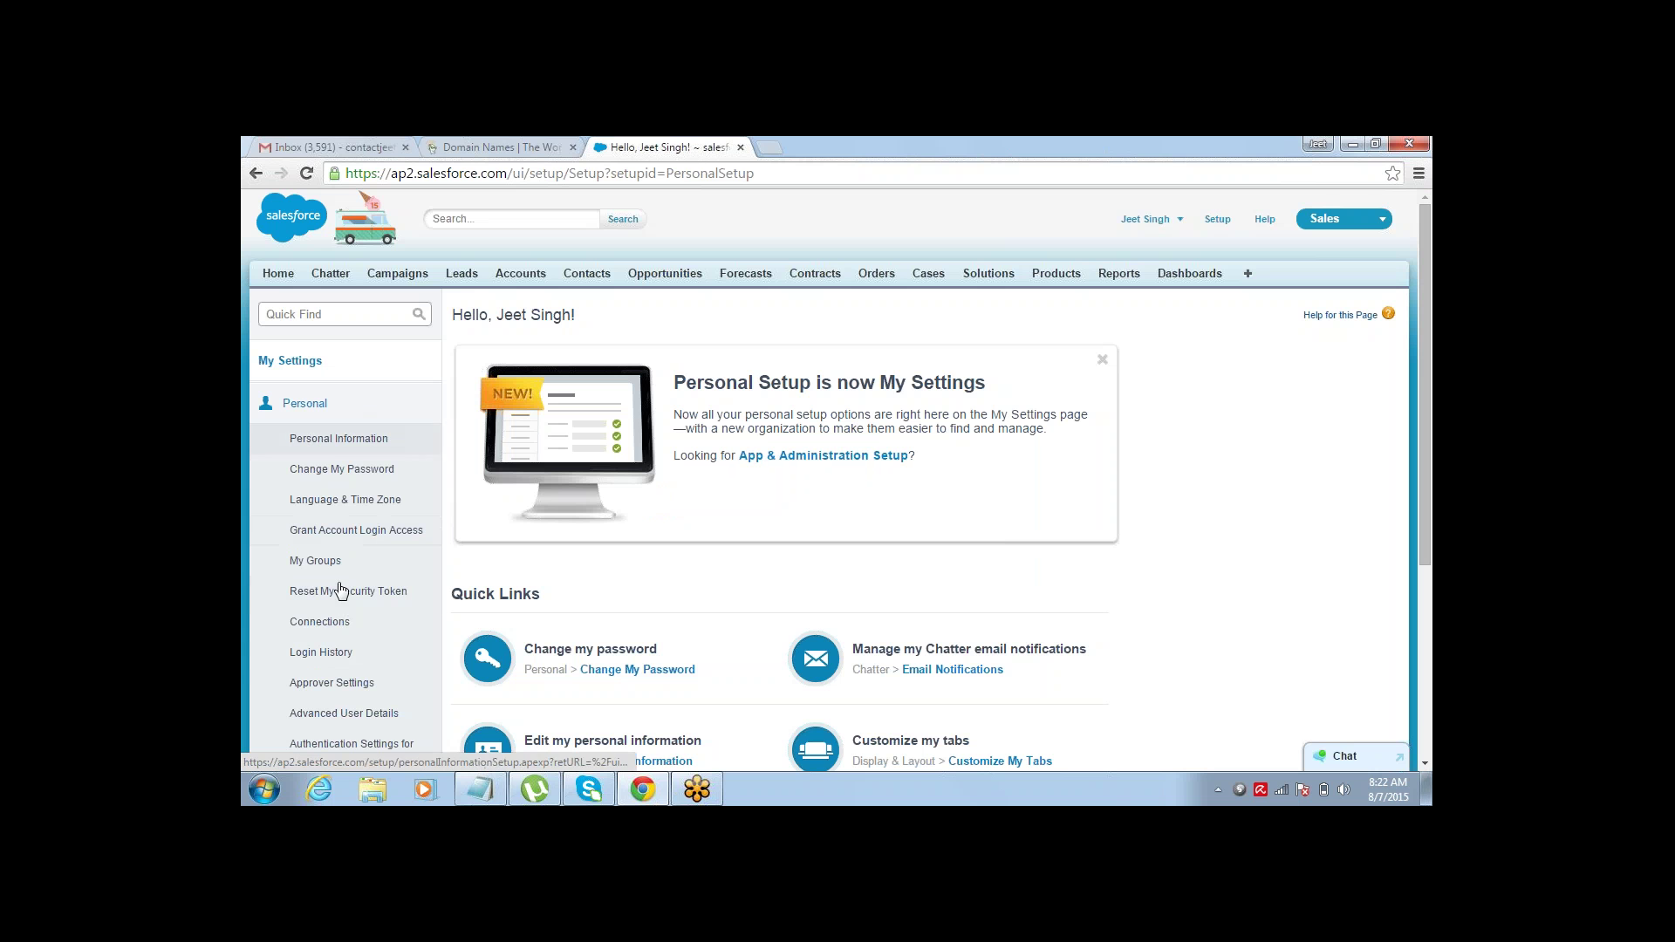
click(332, 440)
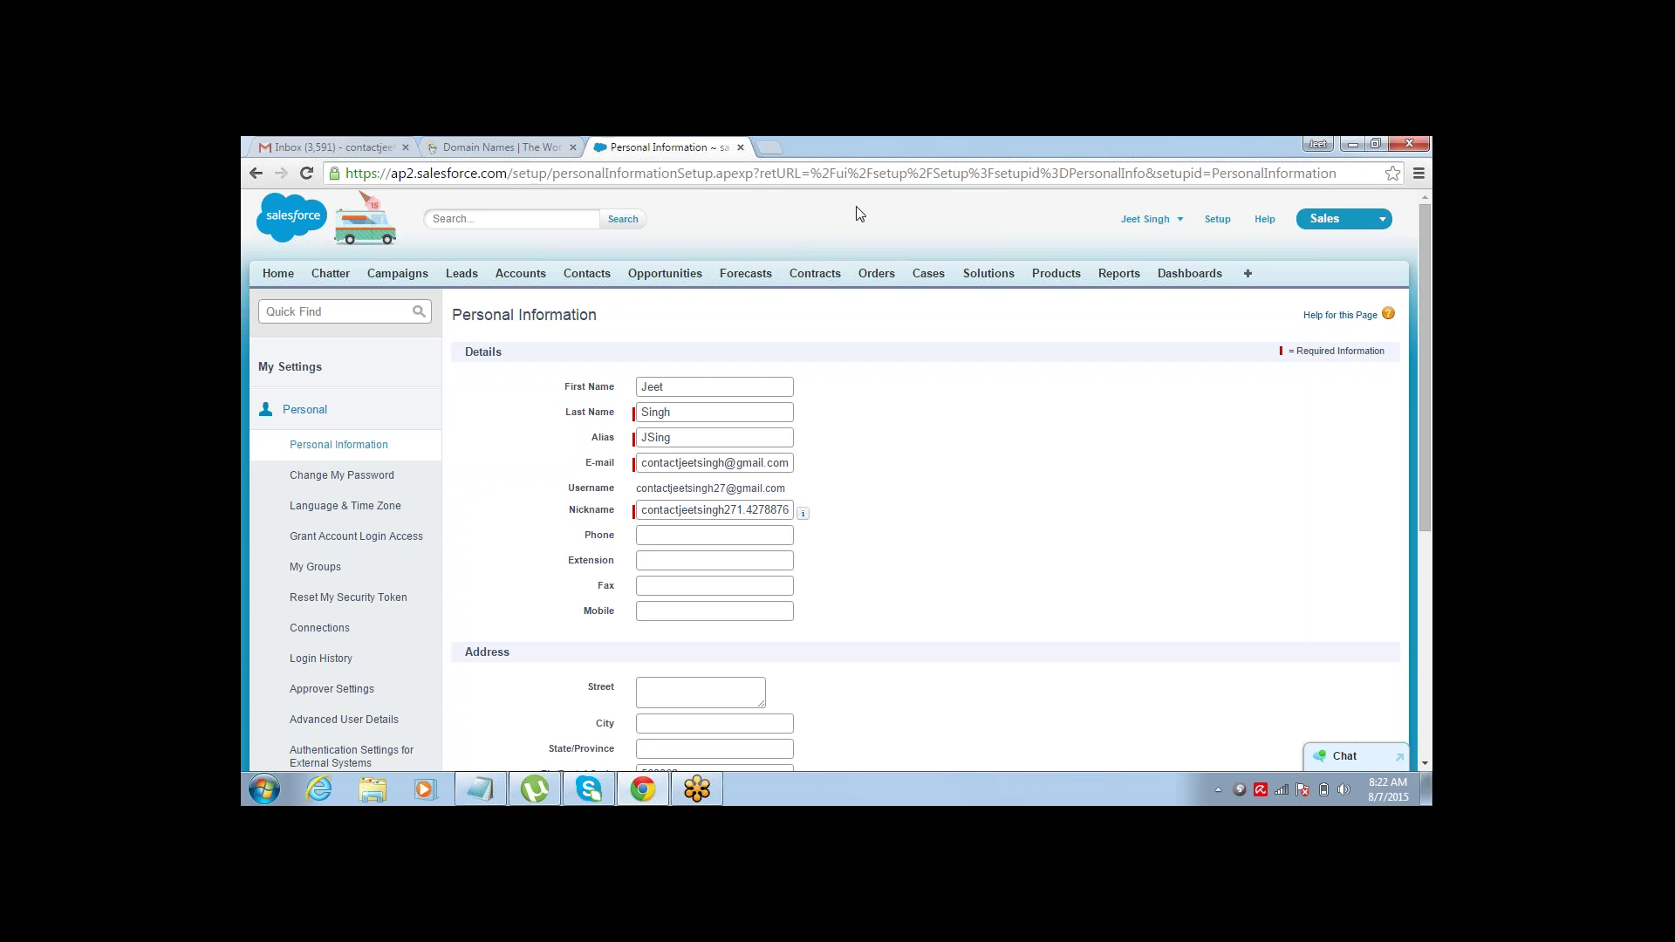
- Return to the My Settings start page and dismiss the critical updates prompt
key(ctrl+l)
click(1337, 173)
click(254, 173)
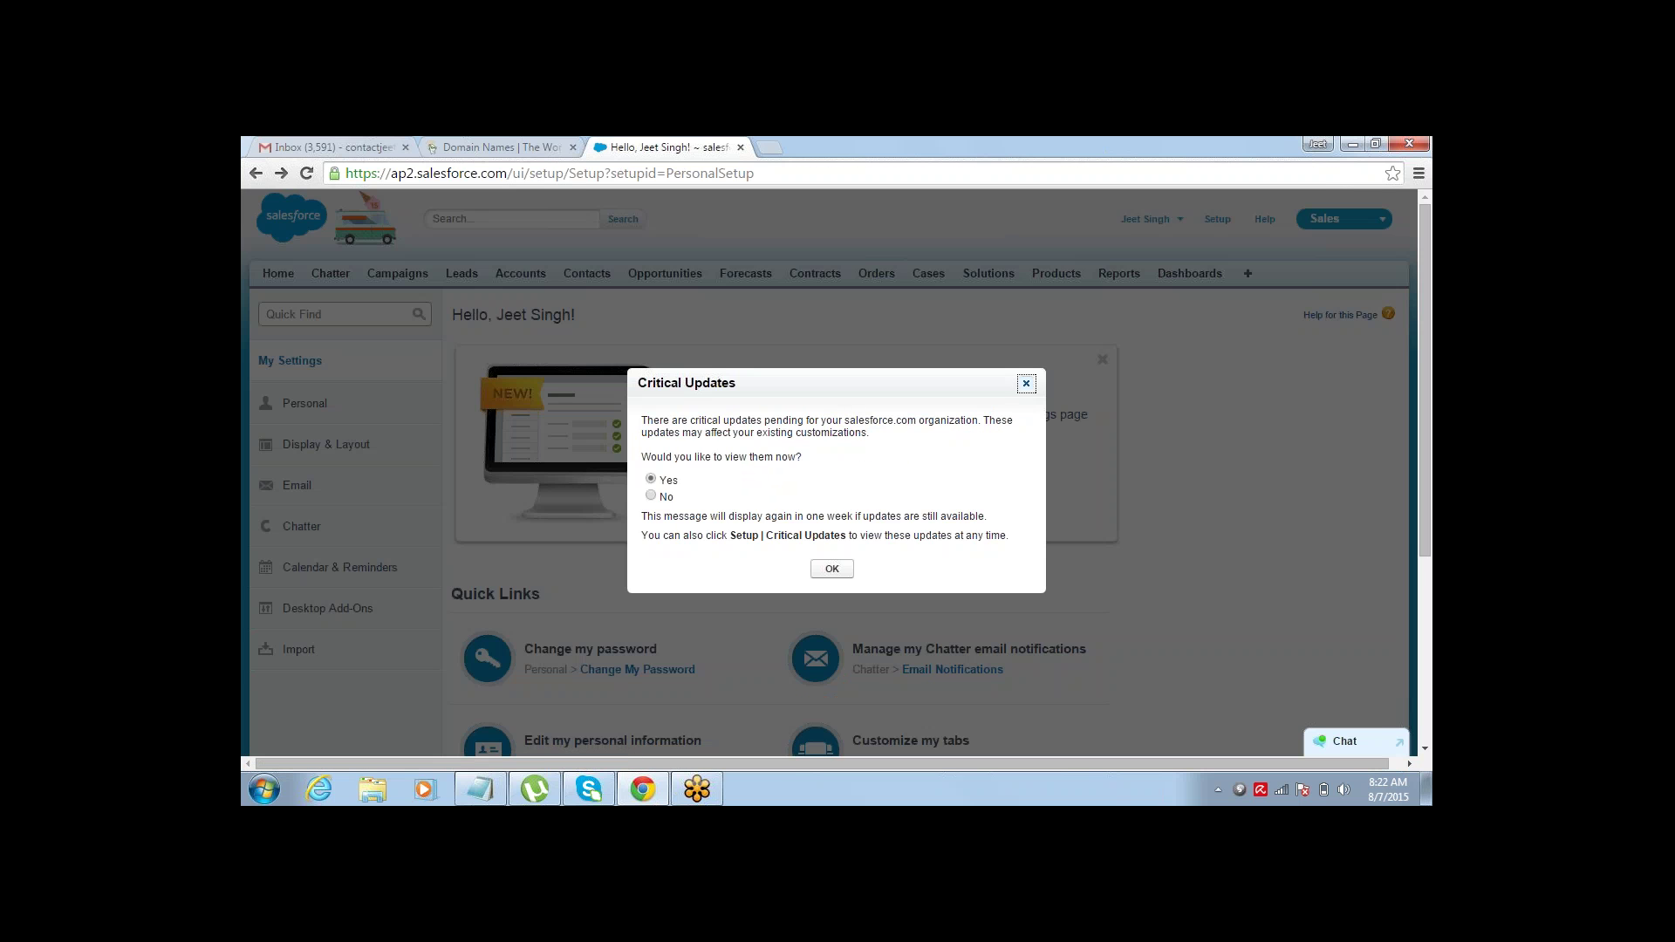
click(1026, 384)
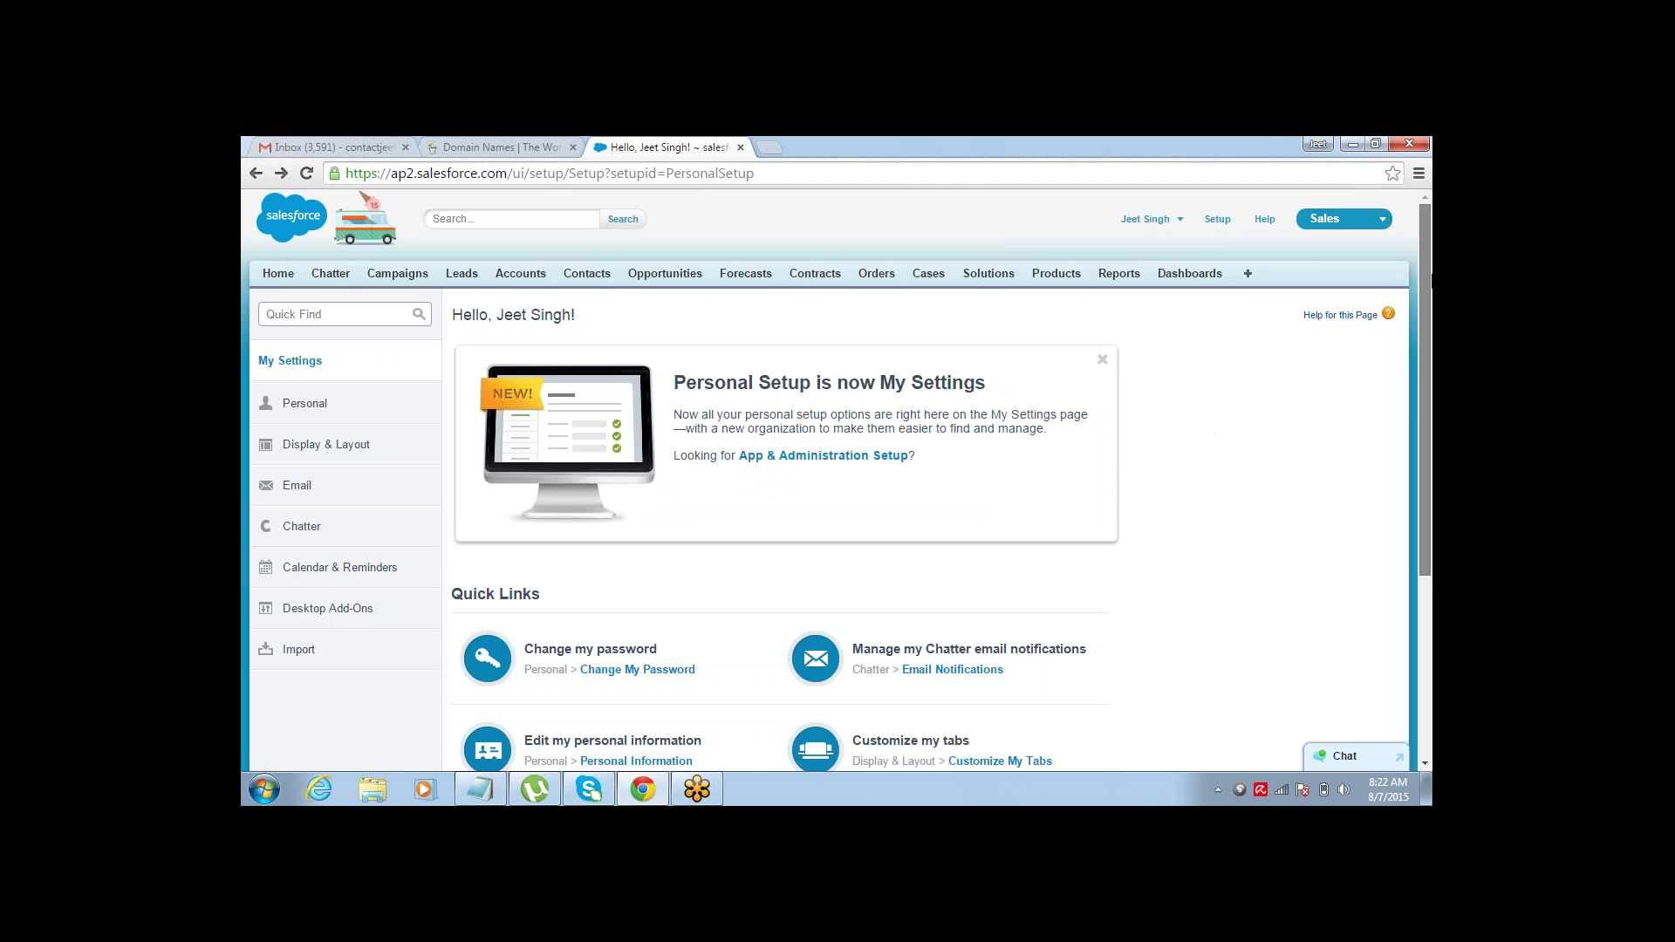
mouse_move(1428, 286)
mouse_down()
mouse_move(1429, 330)
mouse_move(1426, 270)
mouse_up()
click(1382, 142)
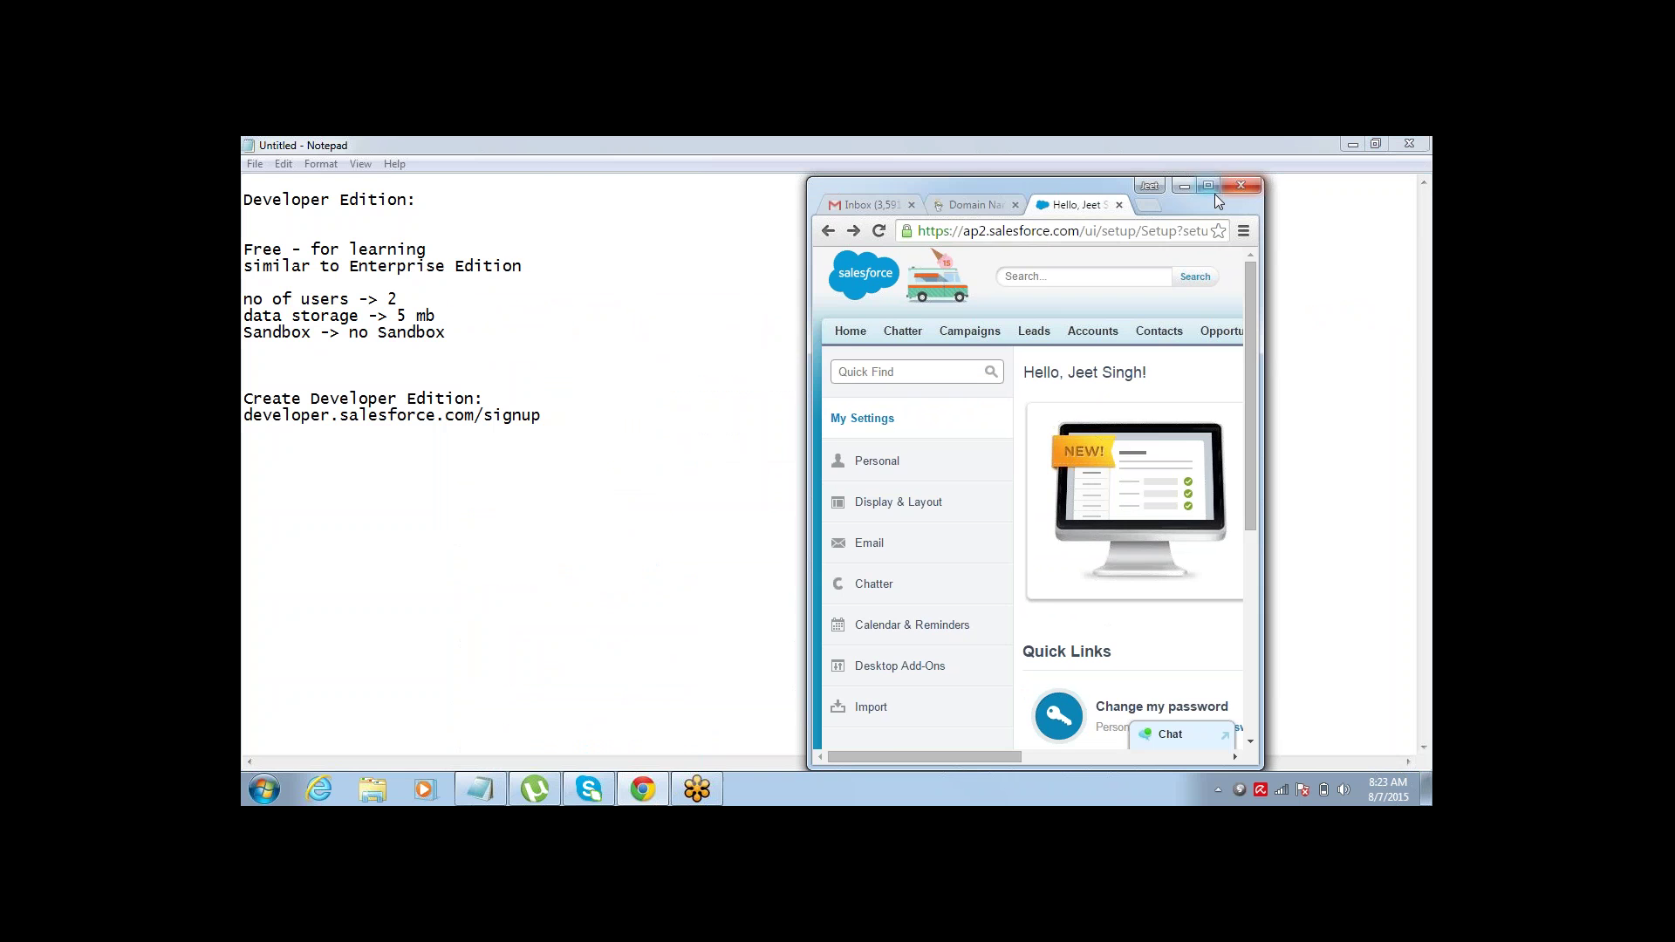
click(1208, 186)
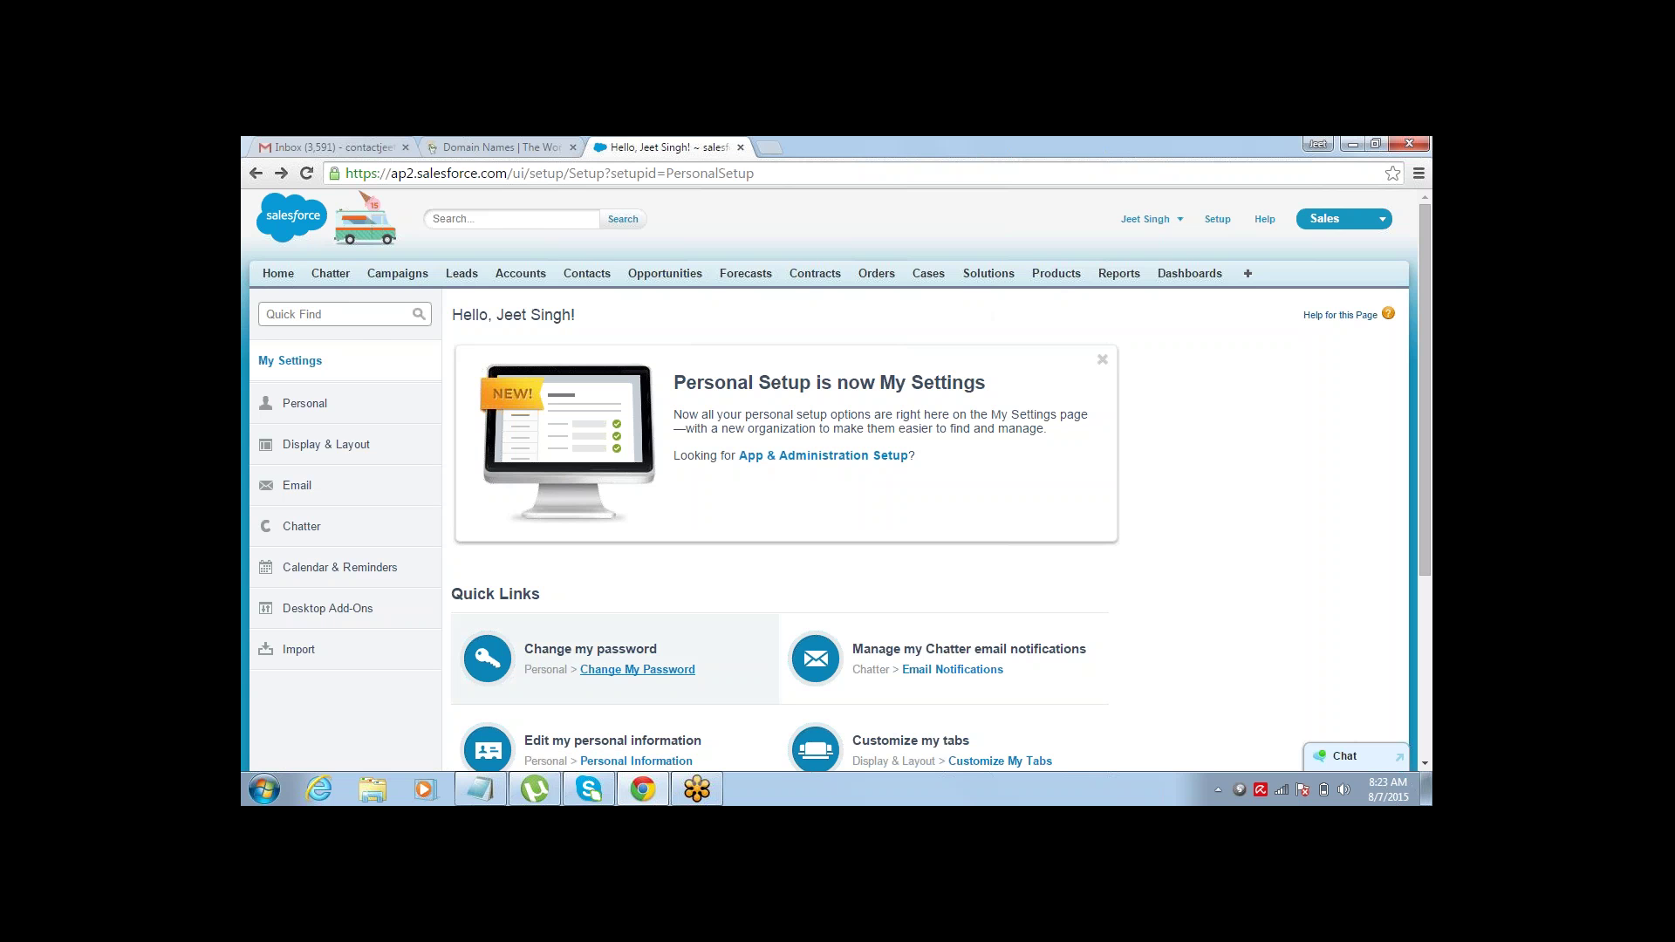
- Switch to the Notepad notes and add a run of blank lines below the developer signup address
click(479, 790)
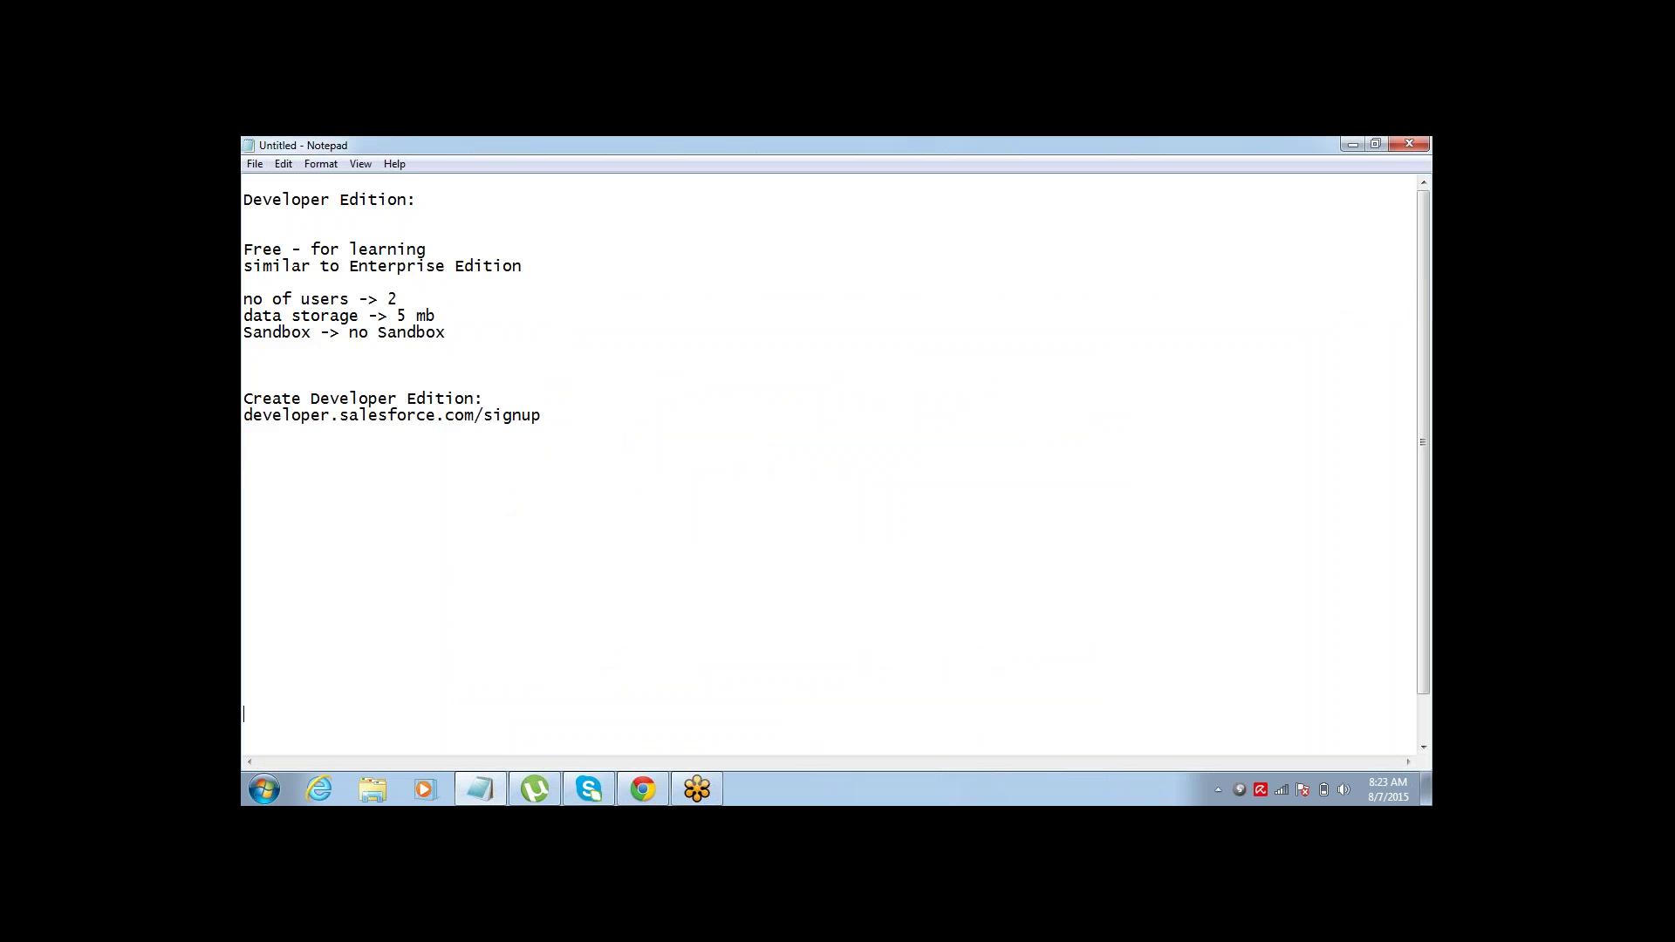
key(Return)
key(Return)
key(Return)
key(Return)
key(Return)
key(Return)
key(Return)
key(Return)
key(Return)
key(Return)
key(Return)
key(Return)
key(Return)
key(Return)
key(Return)
key(Return)
key(Return)
key(Return)
key(Return)
key(Return)
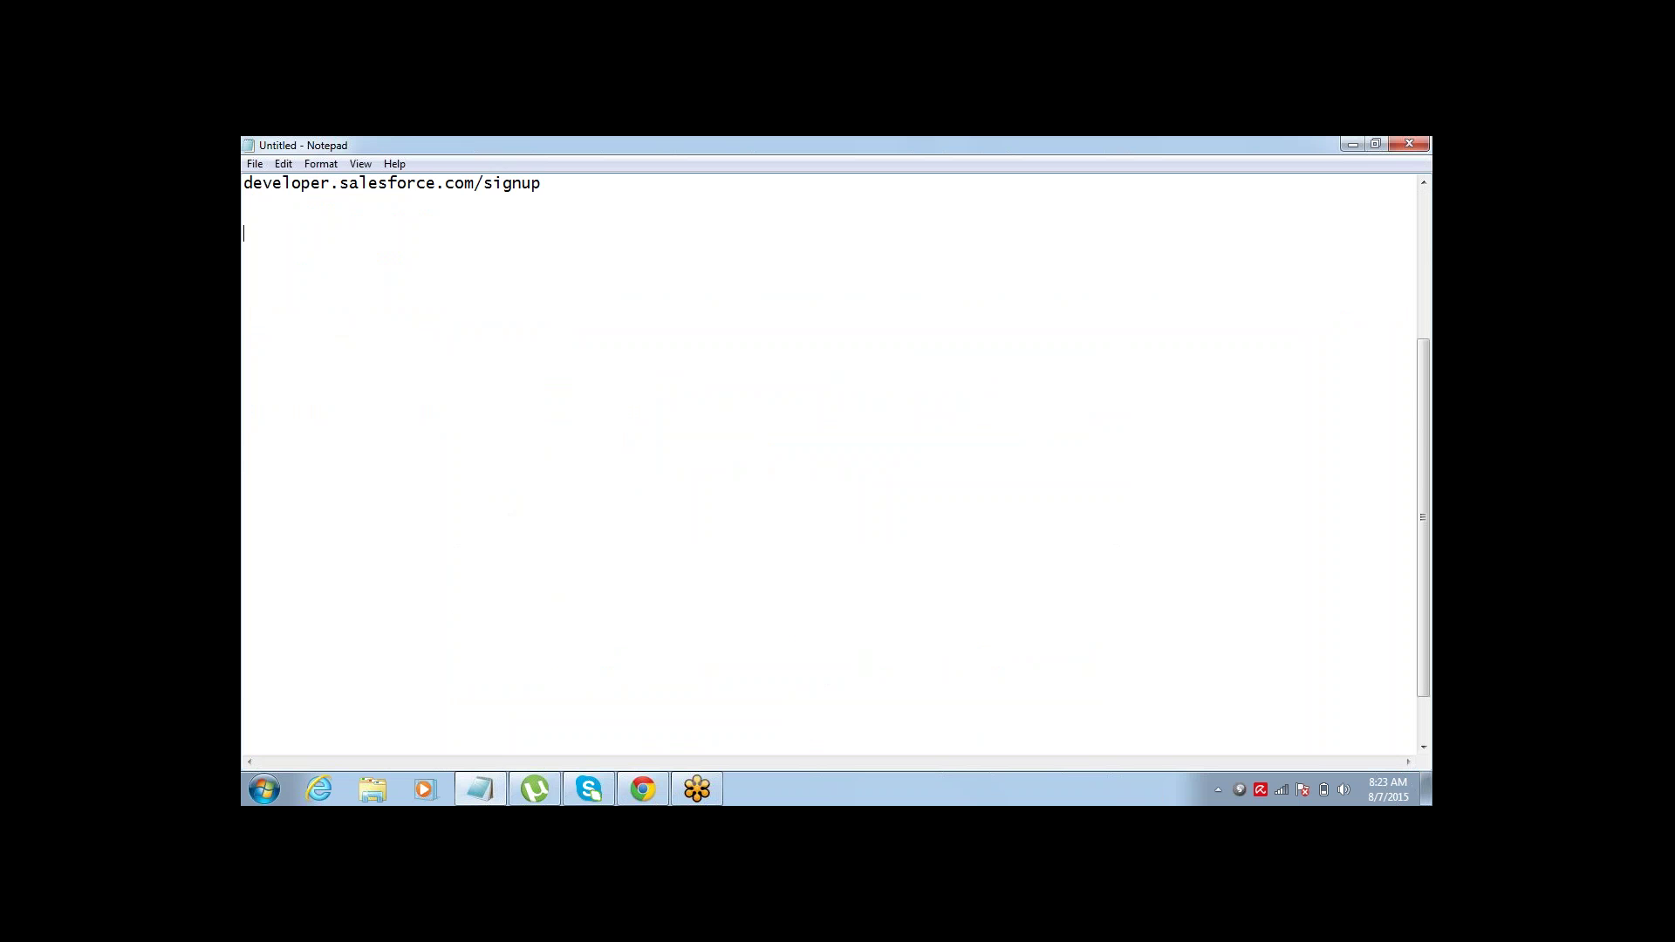
- Write the heading "MVC Framework??", a blank line, and the lines "Model", "View" and "Controller" below it
text(MVC Framework??)
key(Return)
text(Model)
key(Return)
text(View)
key(Return)
text(Controller)
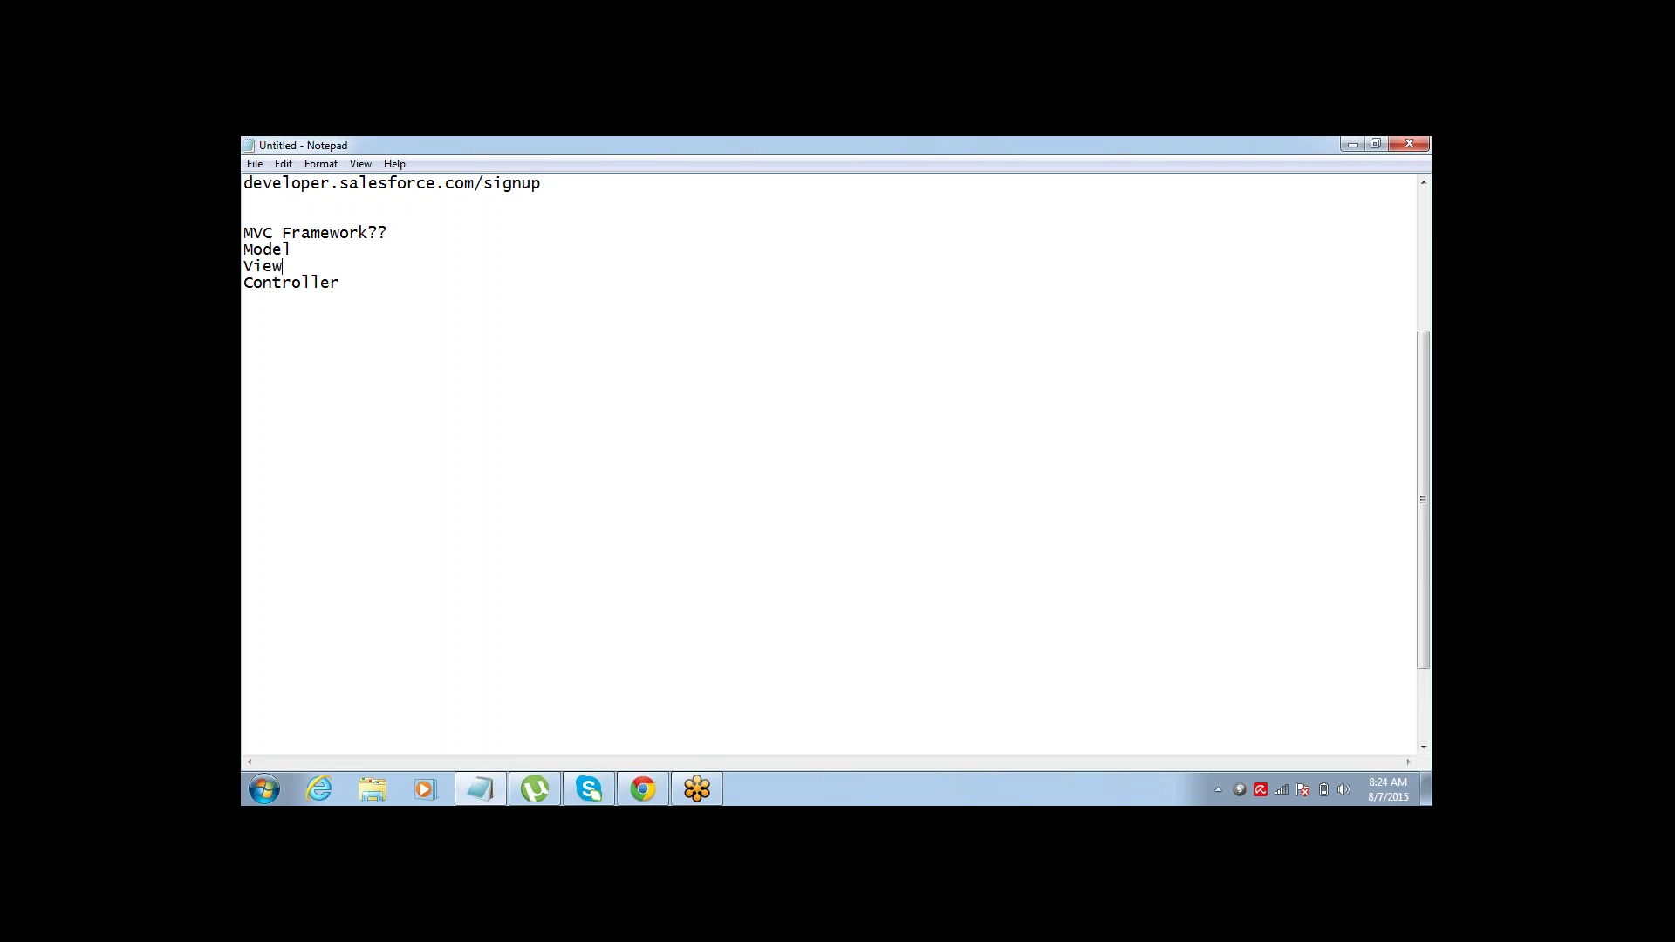
key(Up)
key(Return)
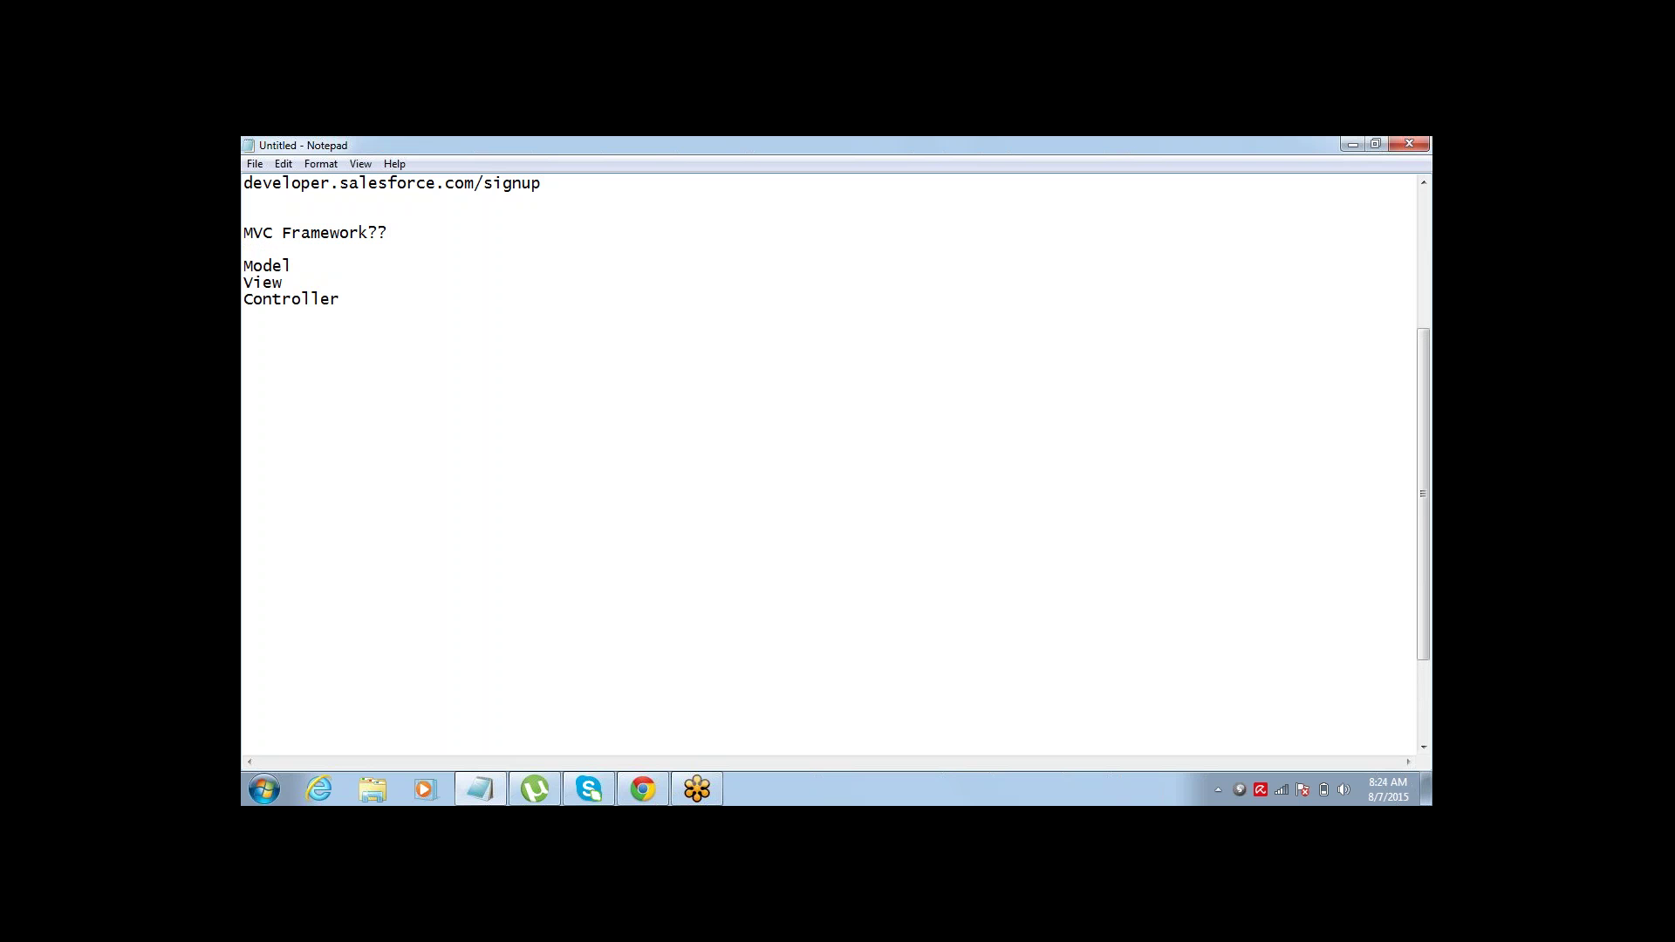
key(shift+Down)
key(shift+Down)
key(shift+Down)
key(Right)
key(Up)
key(Up)
key(Up)
key(shift+Down)
key(shift+Down)
key(shift+Down)
key(Left)
key(Up)
click(245, 266)
key(shift+Down)
key(shift+Down)
key(shift+Down)
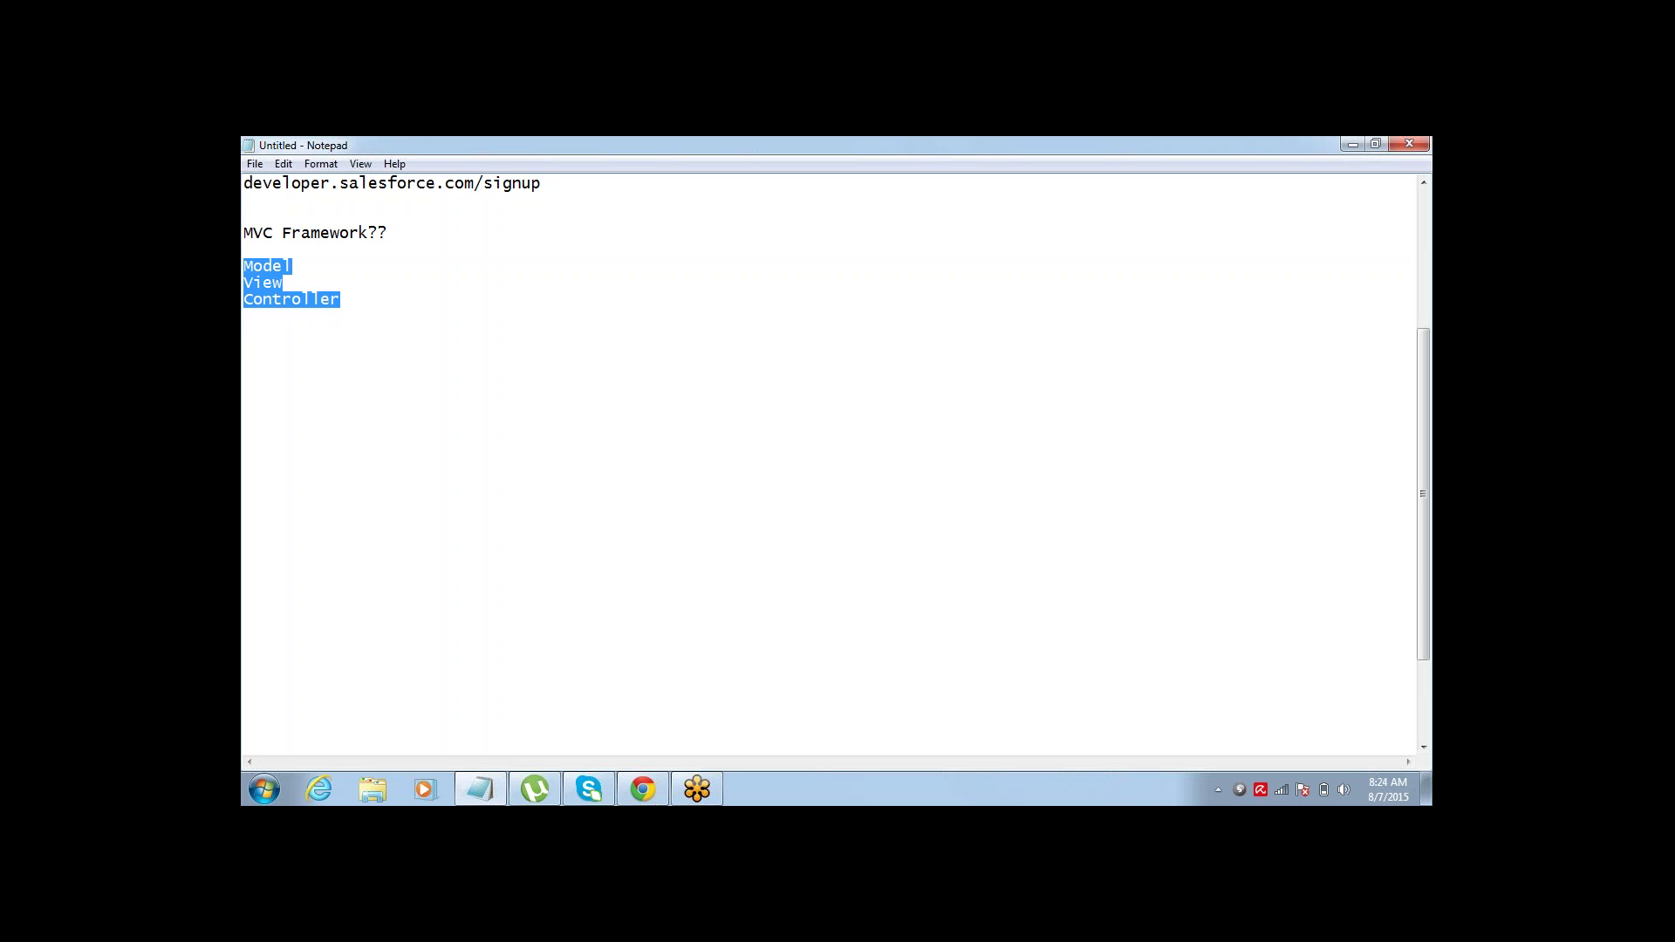
- Append "- DB" to the Model line, "- UI" to the View line and "- Controlling Logics" to the Controller line
click(245, 299)
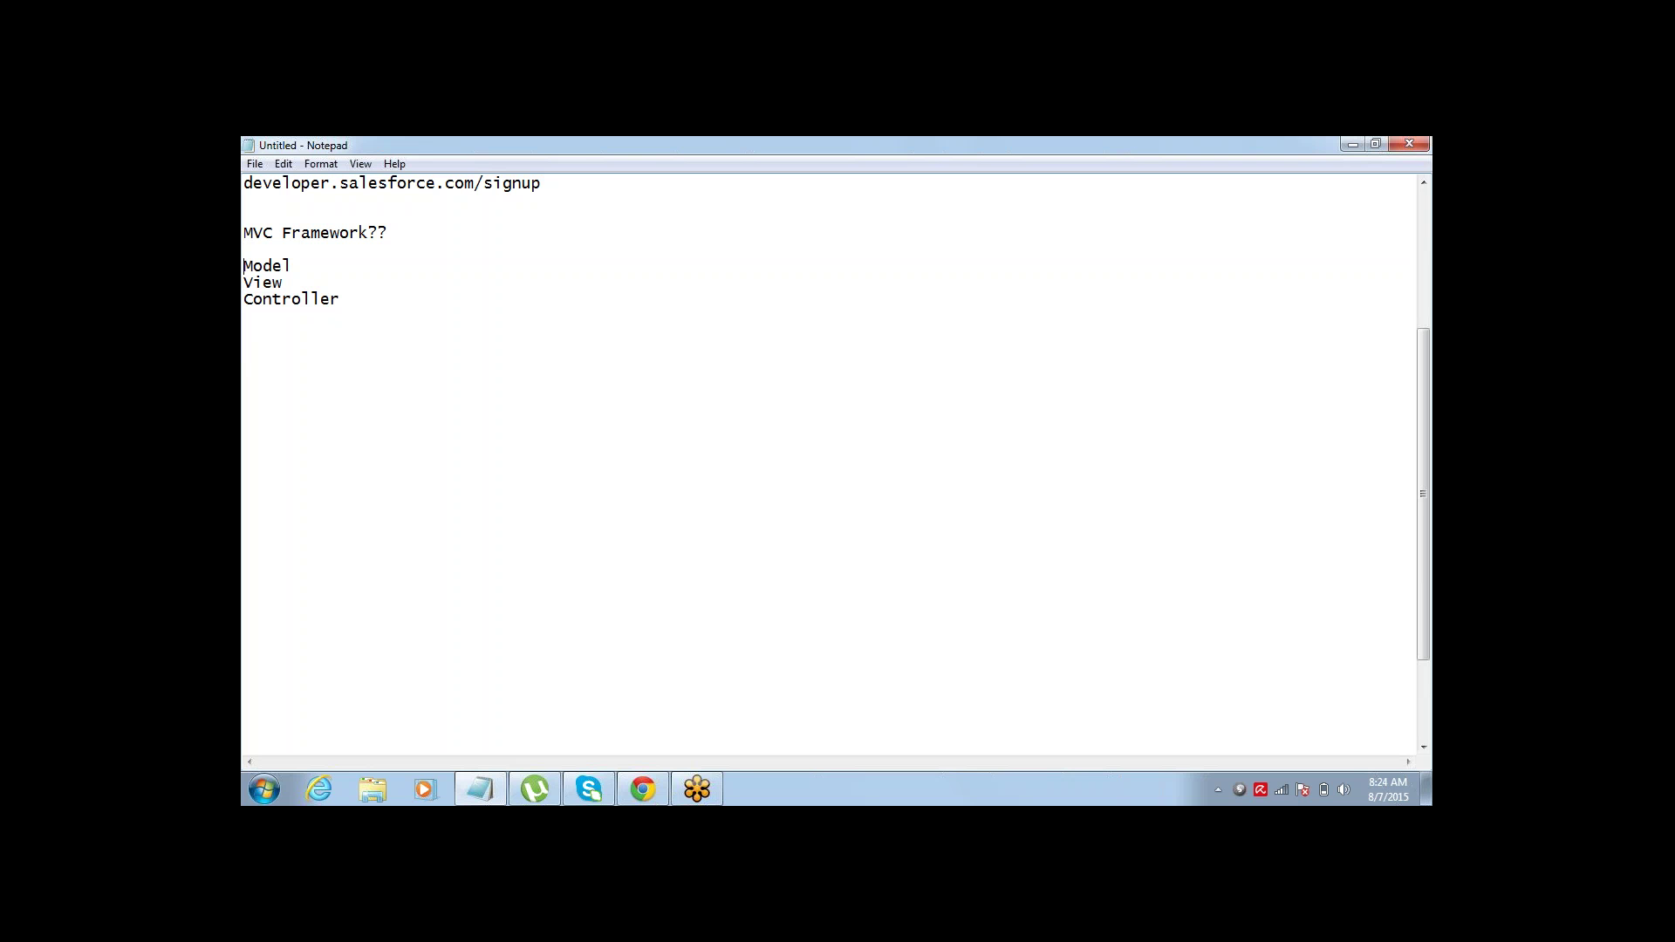
text(-)
text( DB View)
text( - UI)
click(341, 299)
text(- COnto)
key(BackSpace)
key(BackSpace)
key(BackSpace)
key(BackSpace)
text(ontrolling Logics)
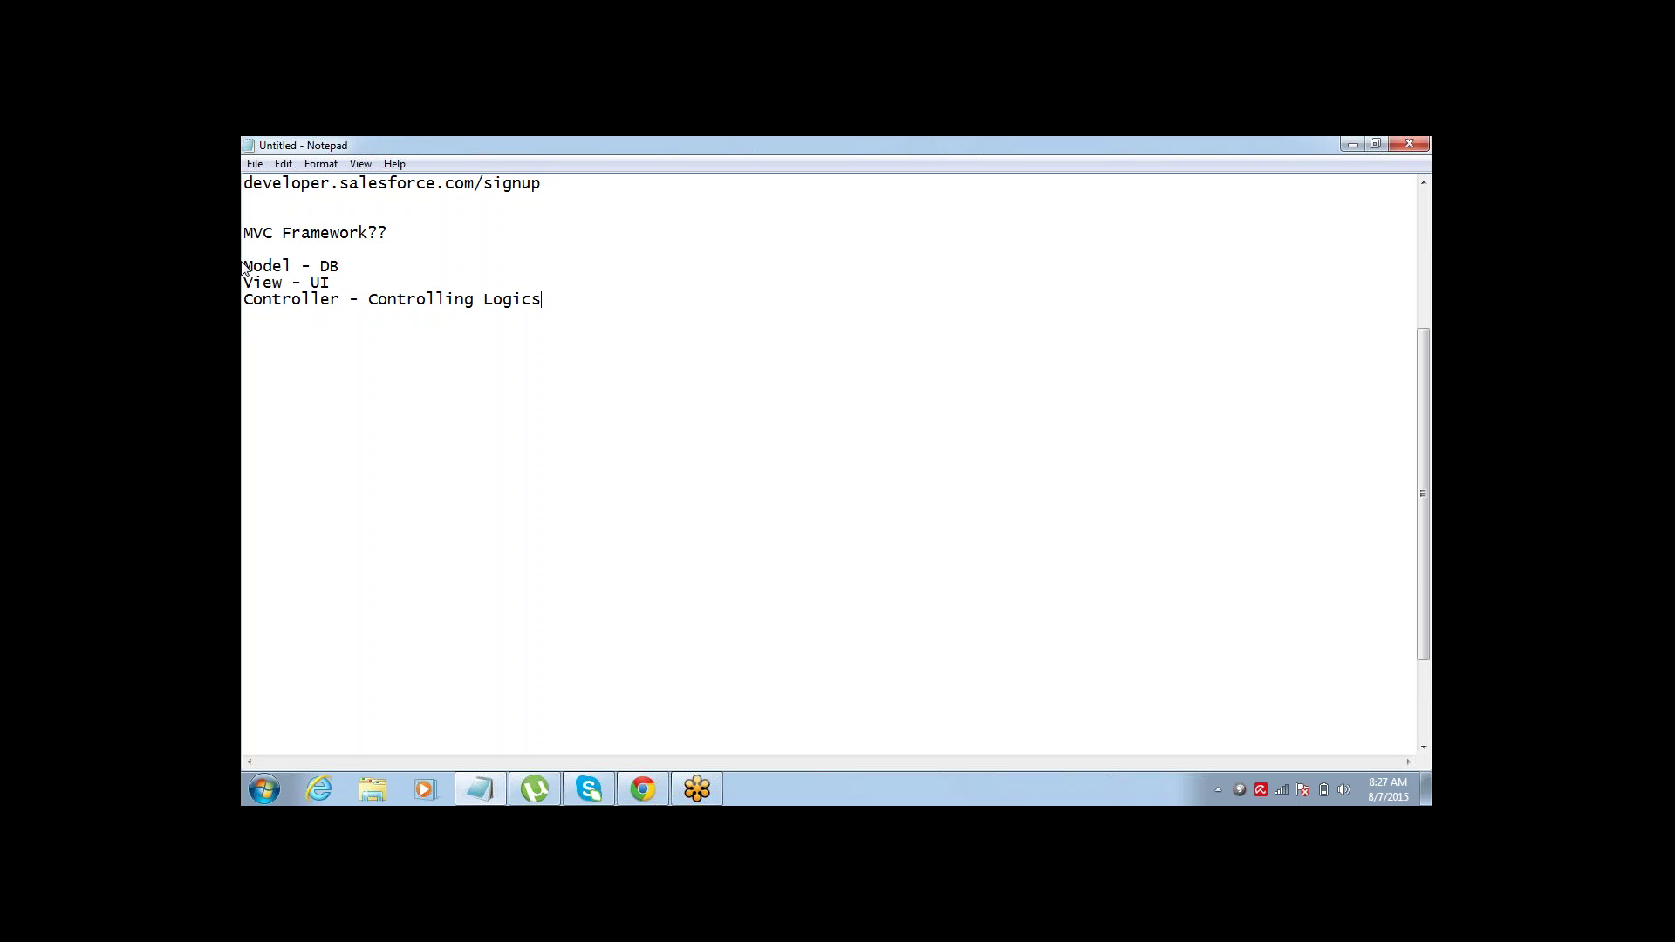
drag(245, 262, 383, 297)
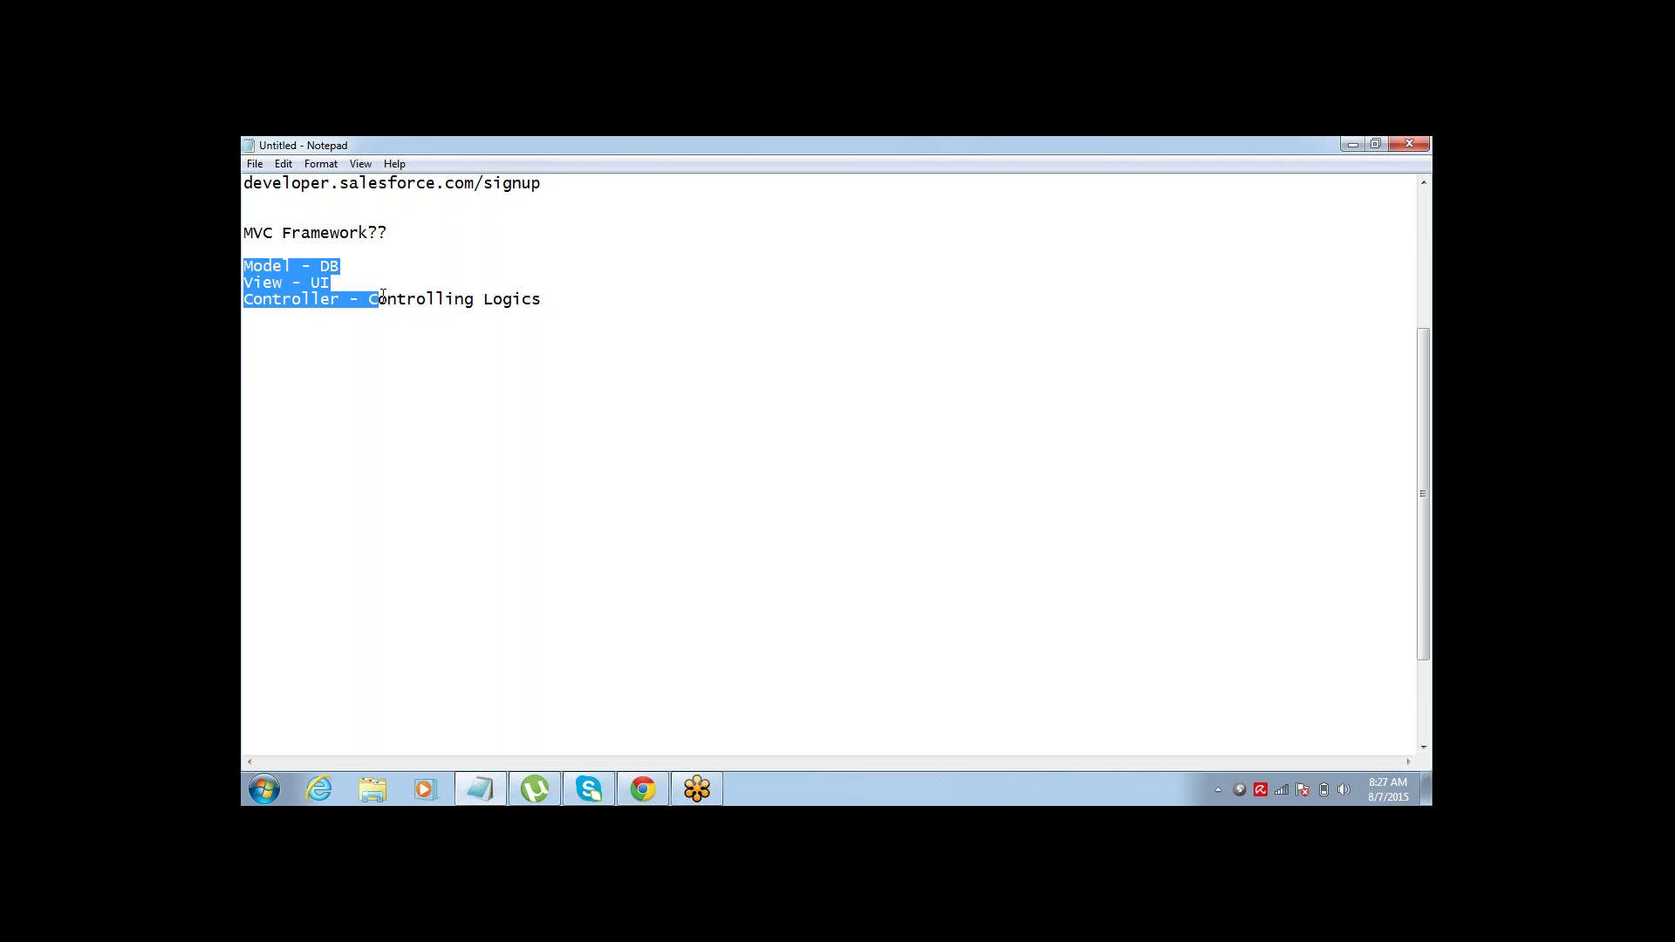
key(Up)
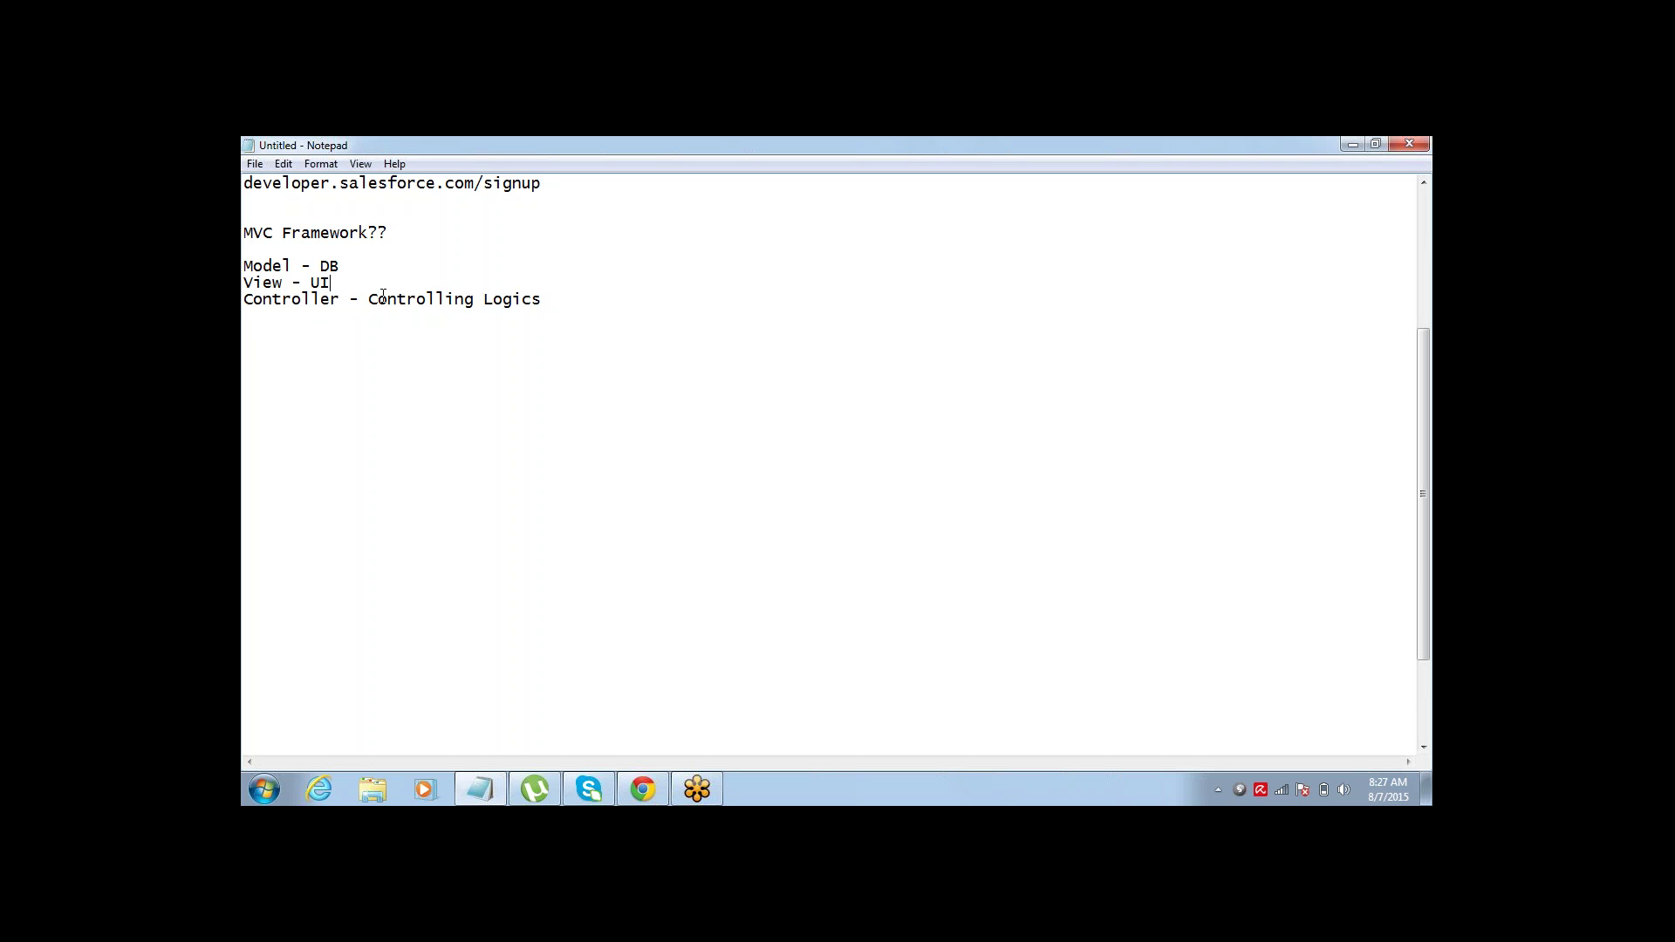
key(Up)
key(Up)
key(Down)
key(Down)
key(shift+Down)
key(shift+Down)
key(shift+Down)
key(Right)
key(Up)
key(Up)
key(Up)
key(shift+Down)
key(shift+Down)
key(shift+Down)
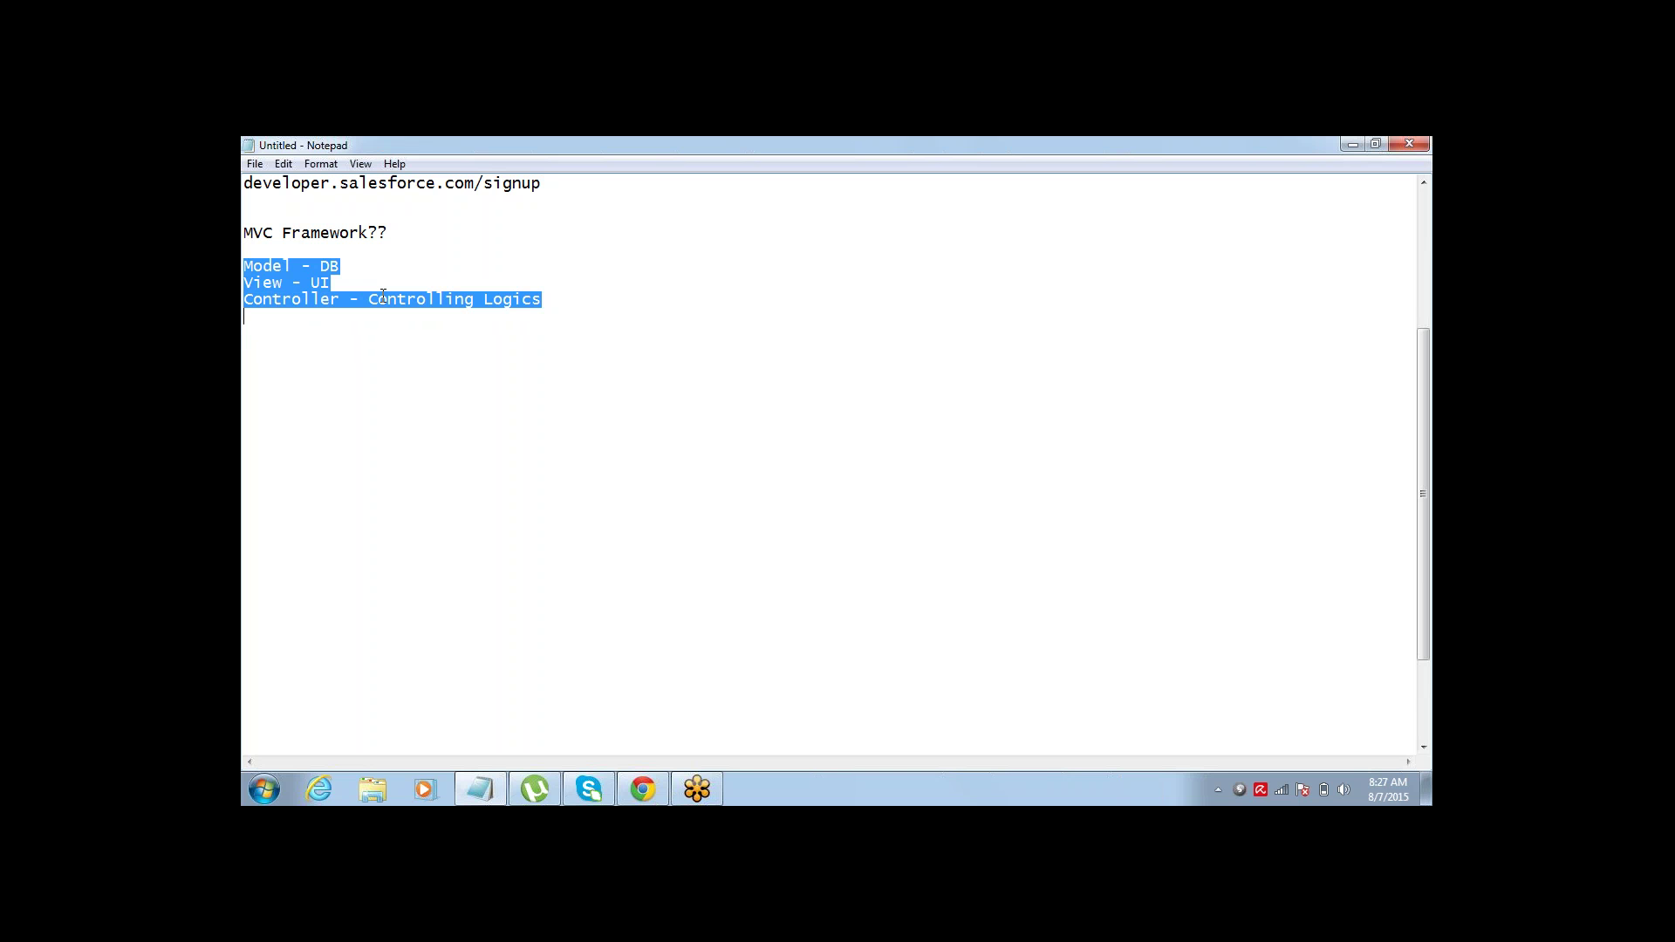
key(Left)
key(shift+Down)
key(shift+Down)
key(shift+Down)
key(Down)
key(Up)
key(Up)
key(Up)
key(Up)
key(shift+End)
key(Left)
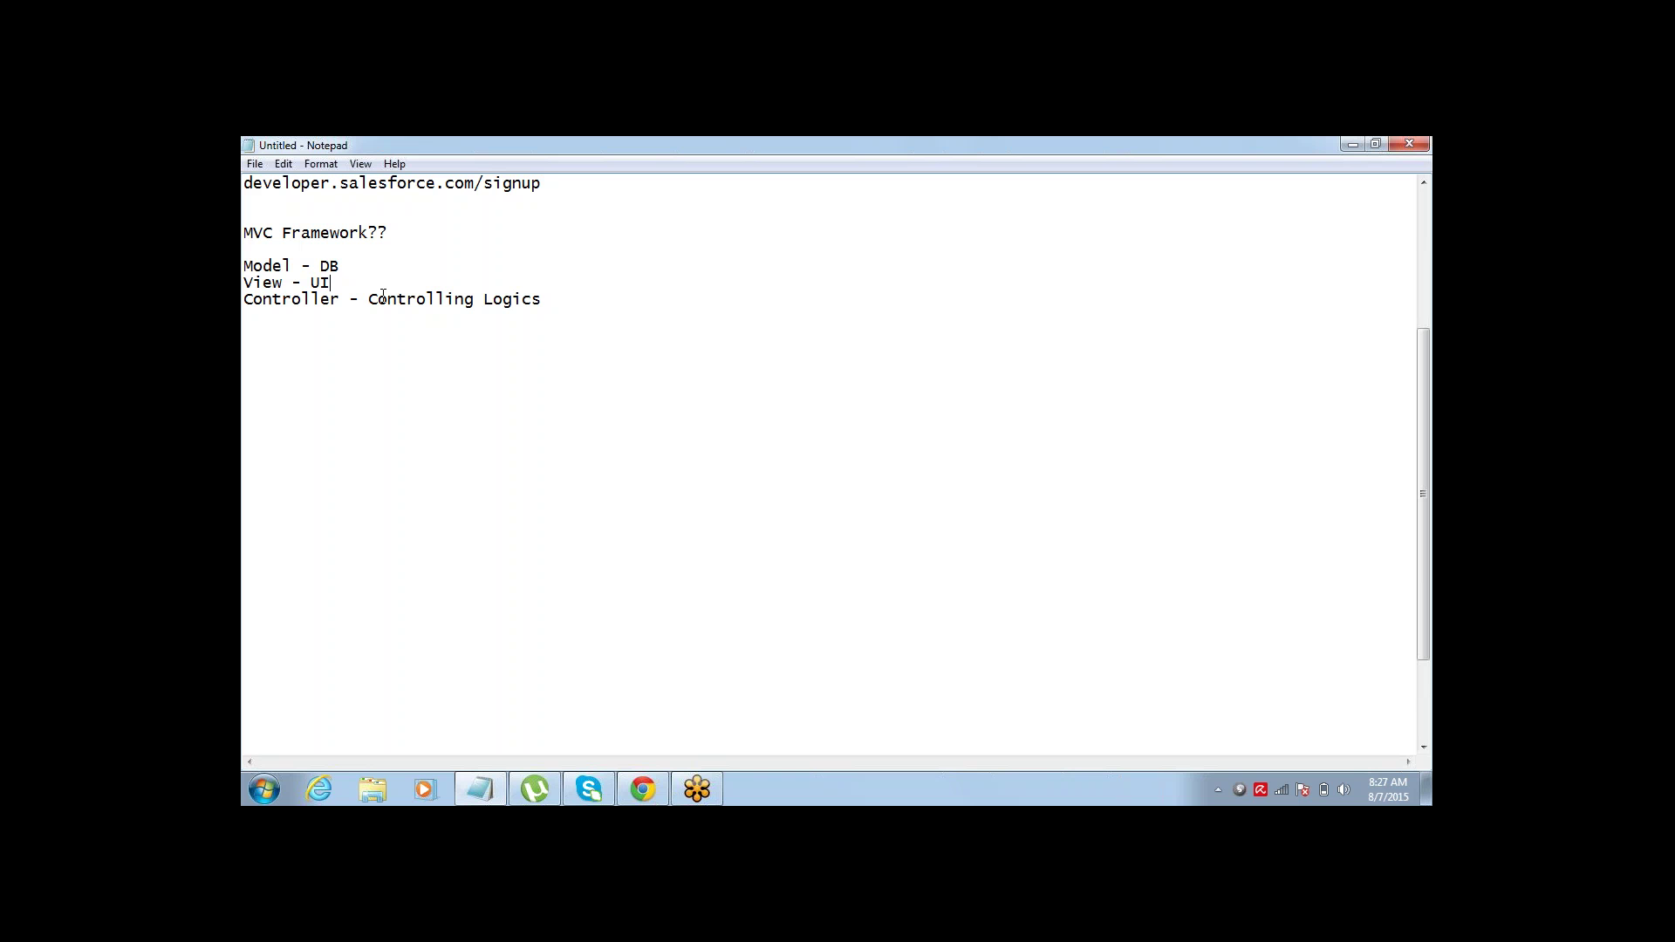
key(Down)
key(shift+Left)
key(shift+Left)
key(shift+Left)
key(shift+Left)
key(shift+Left)
key(shift+Left)
key(shift+Left)
key(shift+Left)
key(shift+Left)
key(Down)
key(shift+End)
key(alt+Tab)
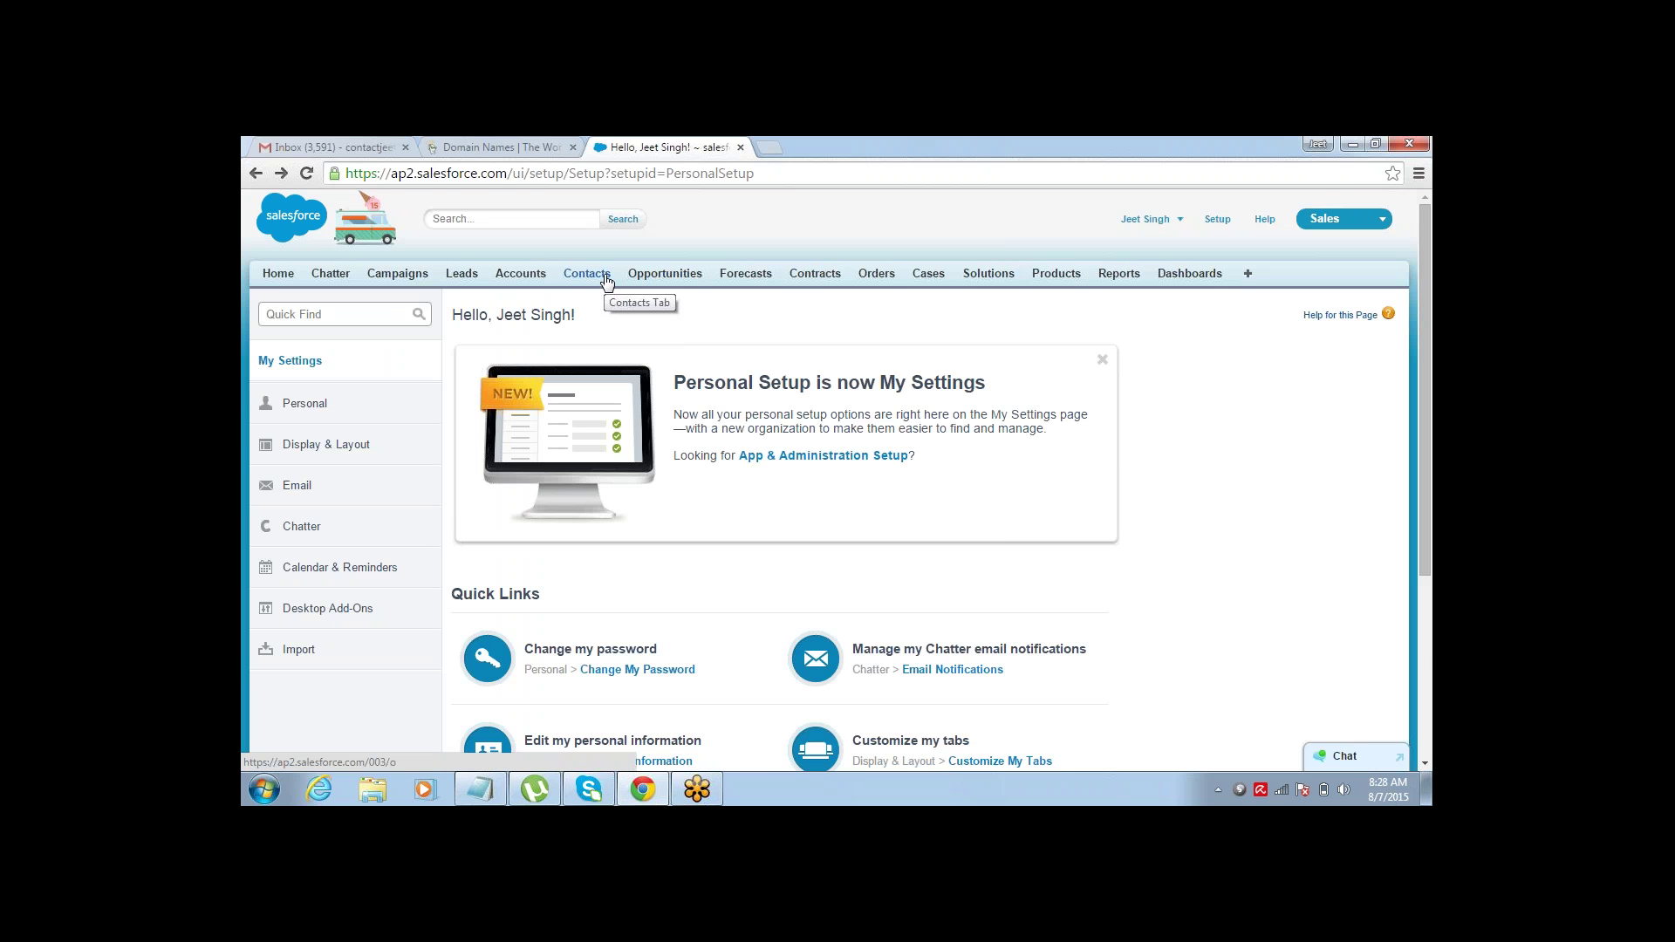
- Extend the Model line in the Notepad notes to read "Model - DB - Collection of Data Tables"
key(alt+Tab)
click(432, 267)
text(- DB -)
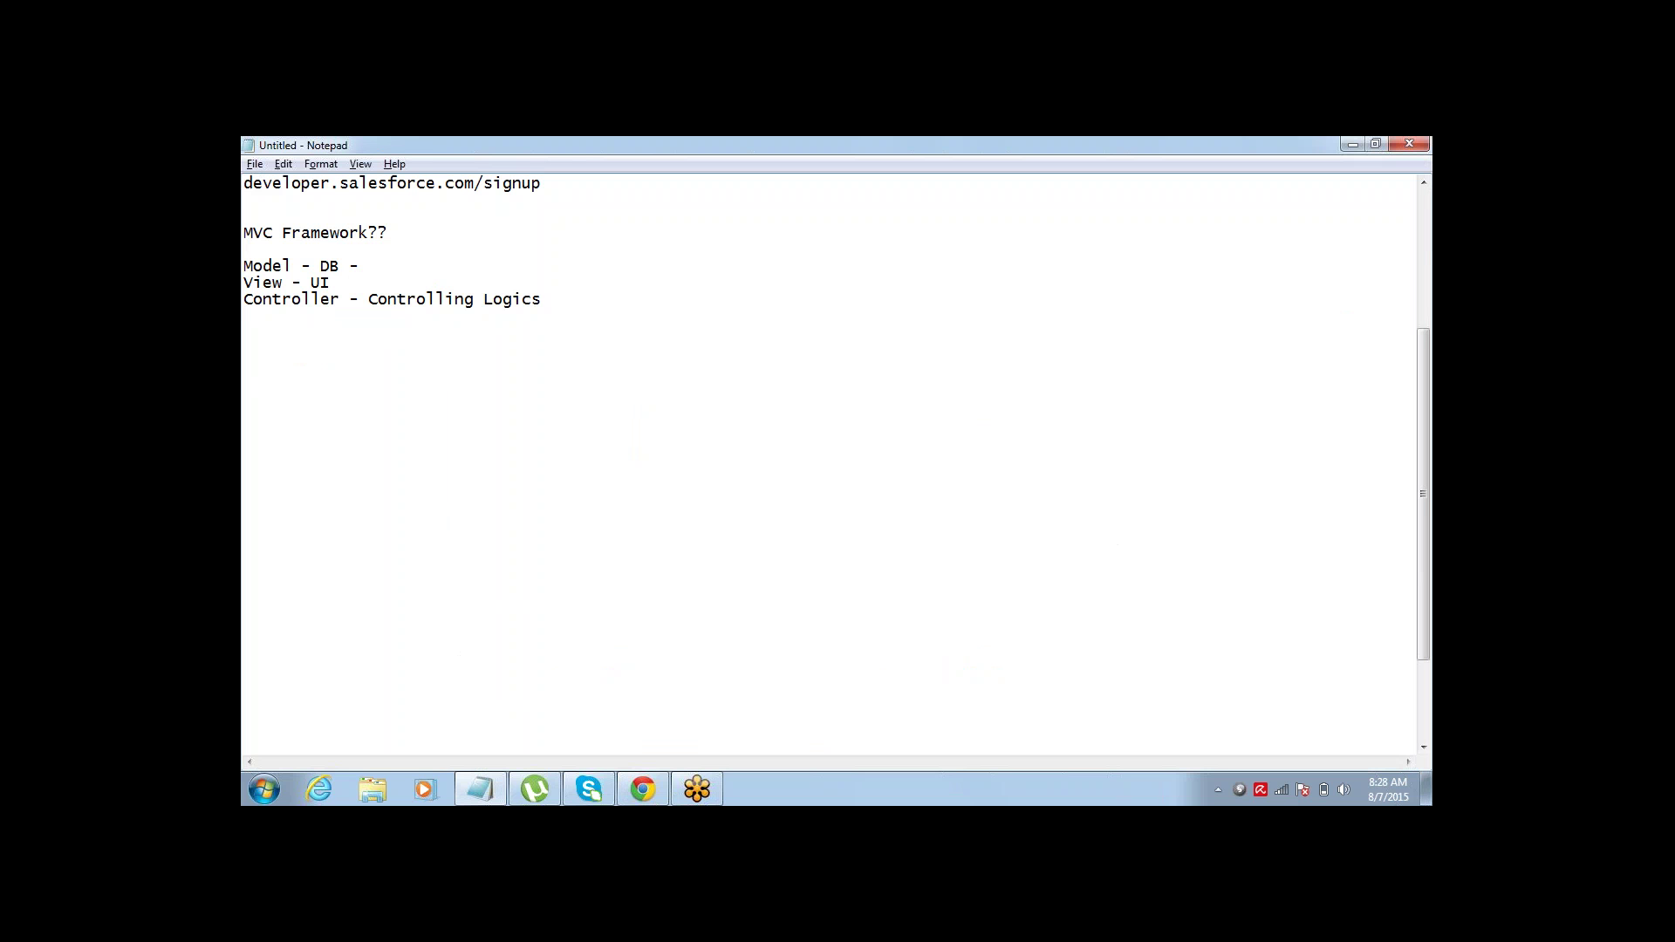
text( Table)
text(s)
text(Collecti)
text(on of )
text(Data)
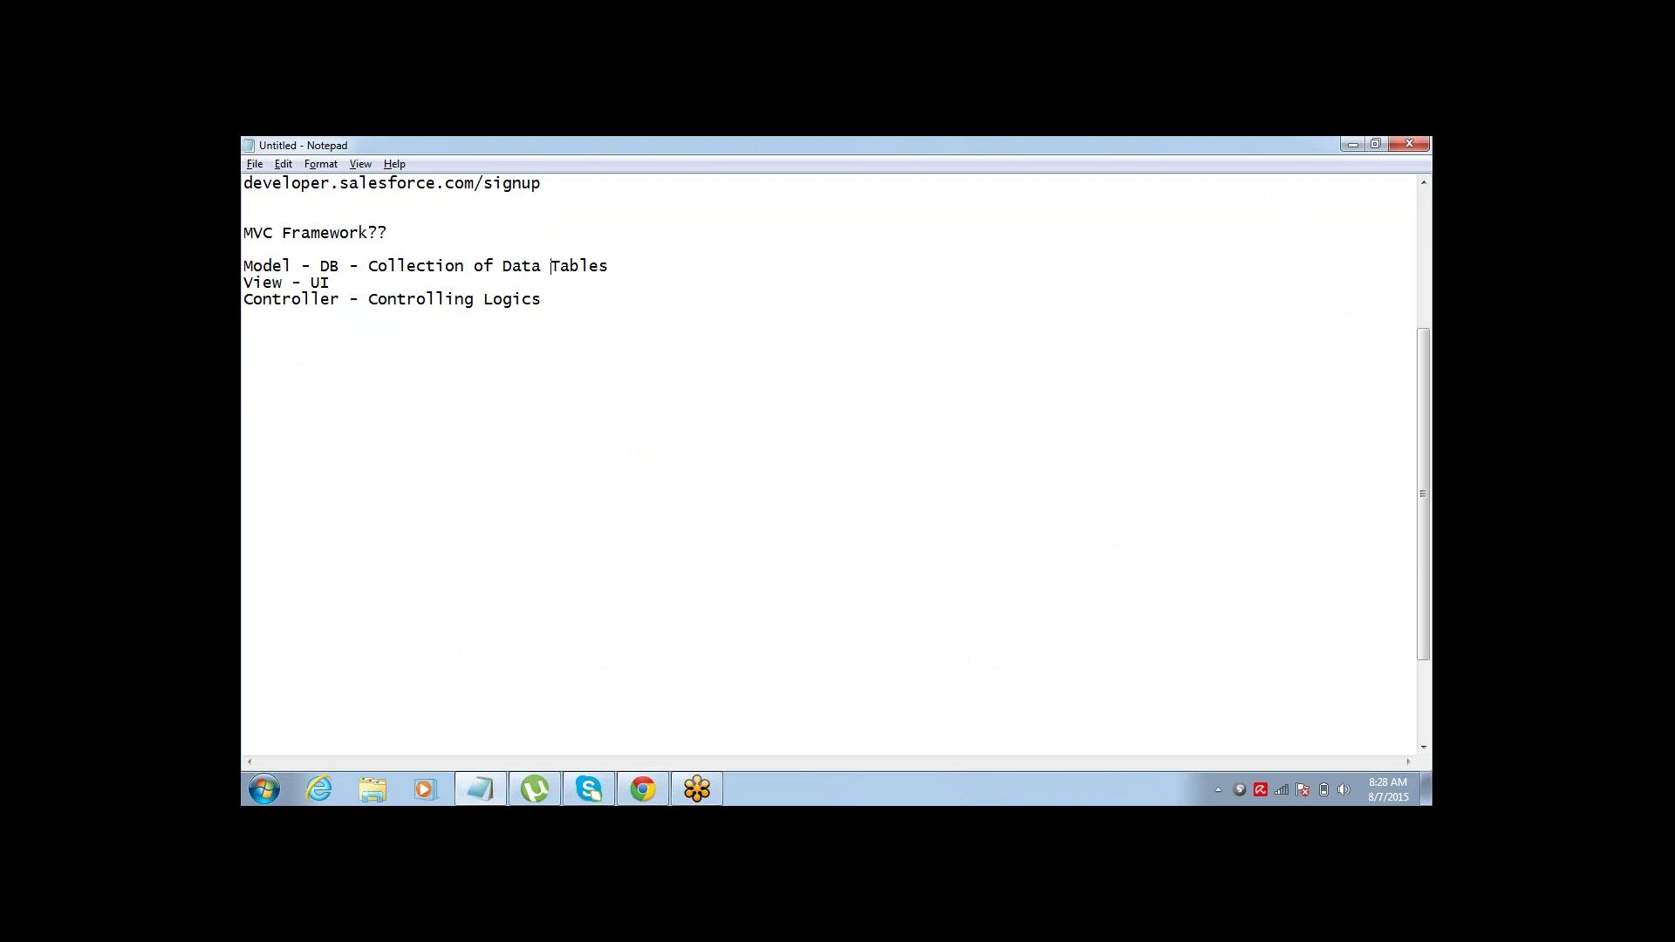
- Switch to Salesforce in Chrome, open the Campaigns home page and look through its available list views
key(alt+Tab)
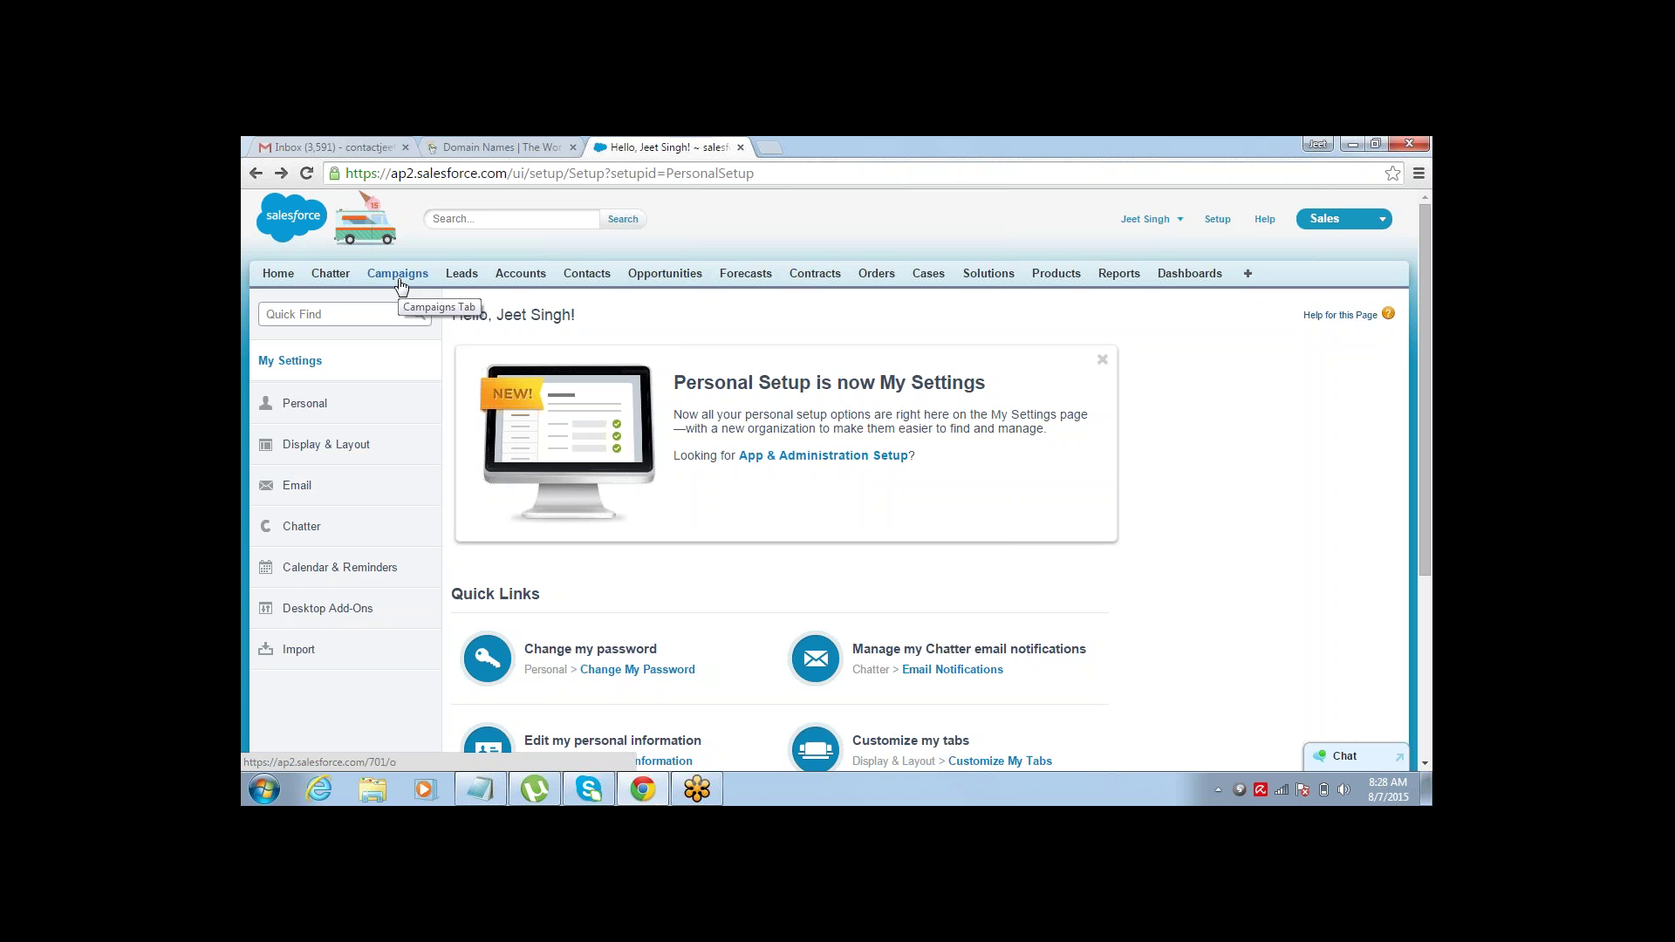
key(alt+Tab)
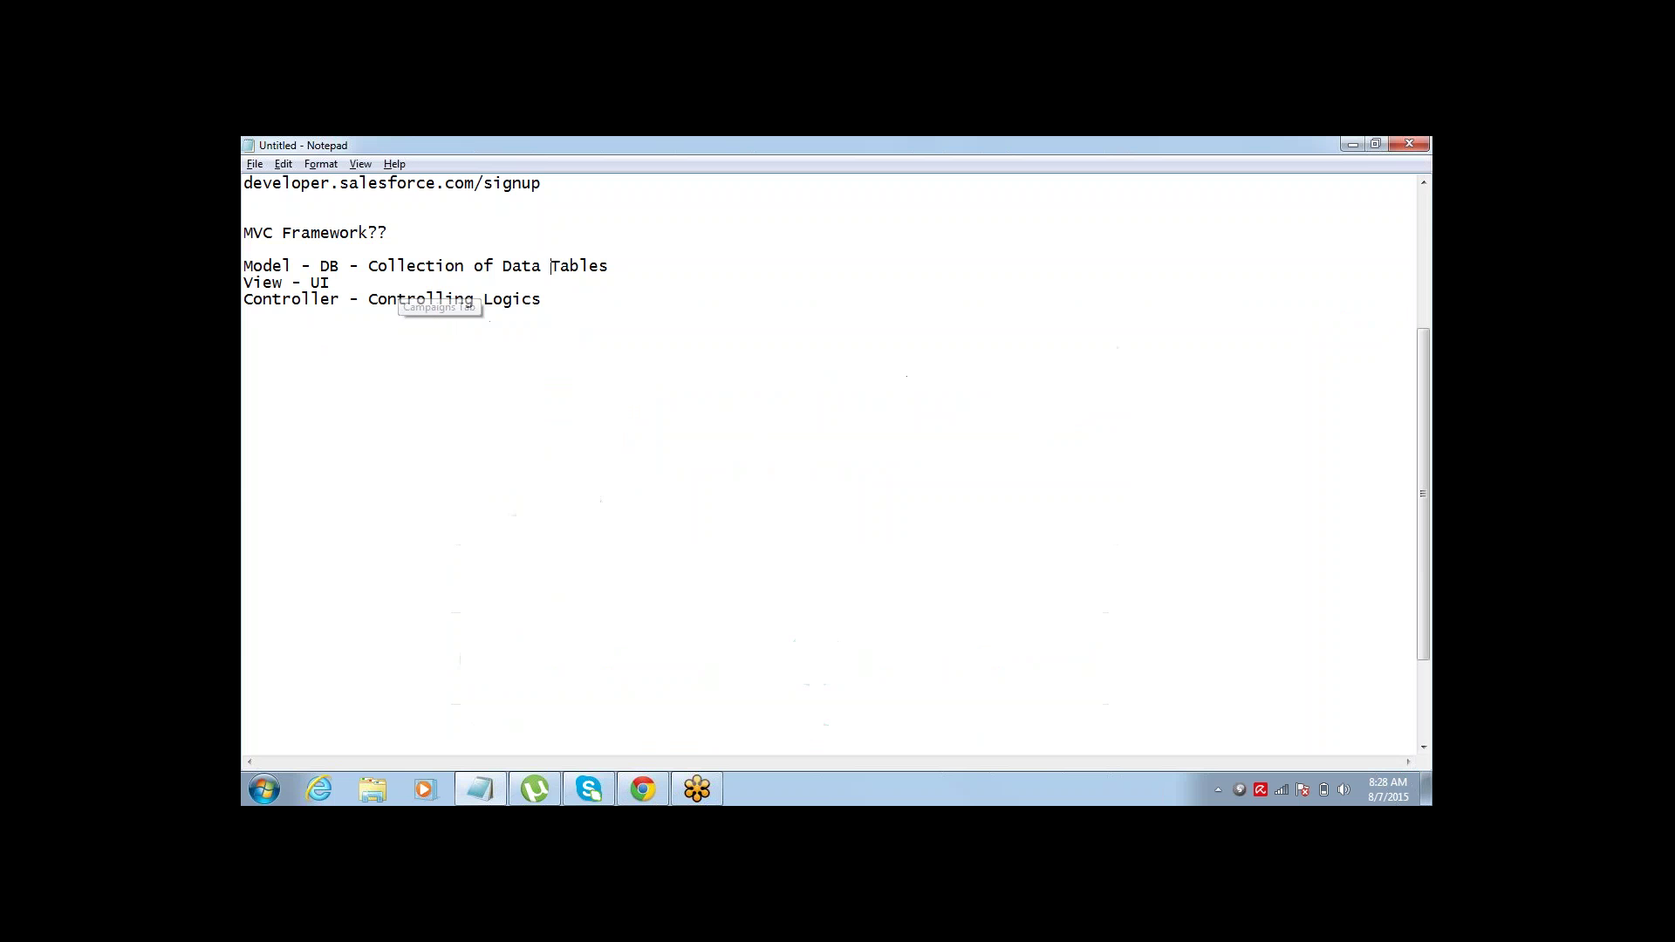
key(alt+Tab)
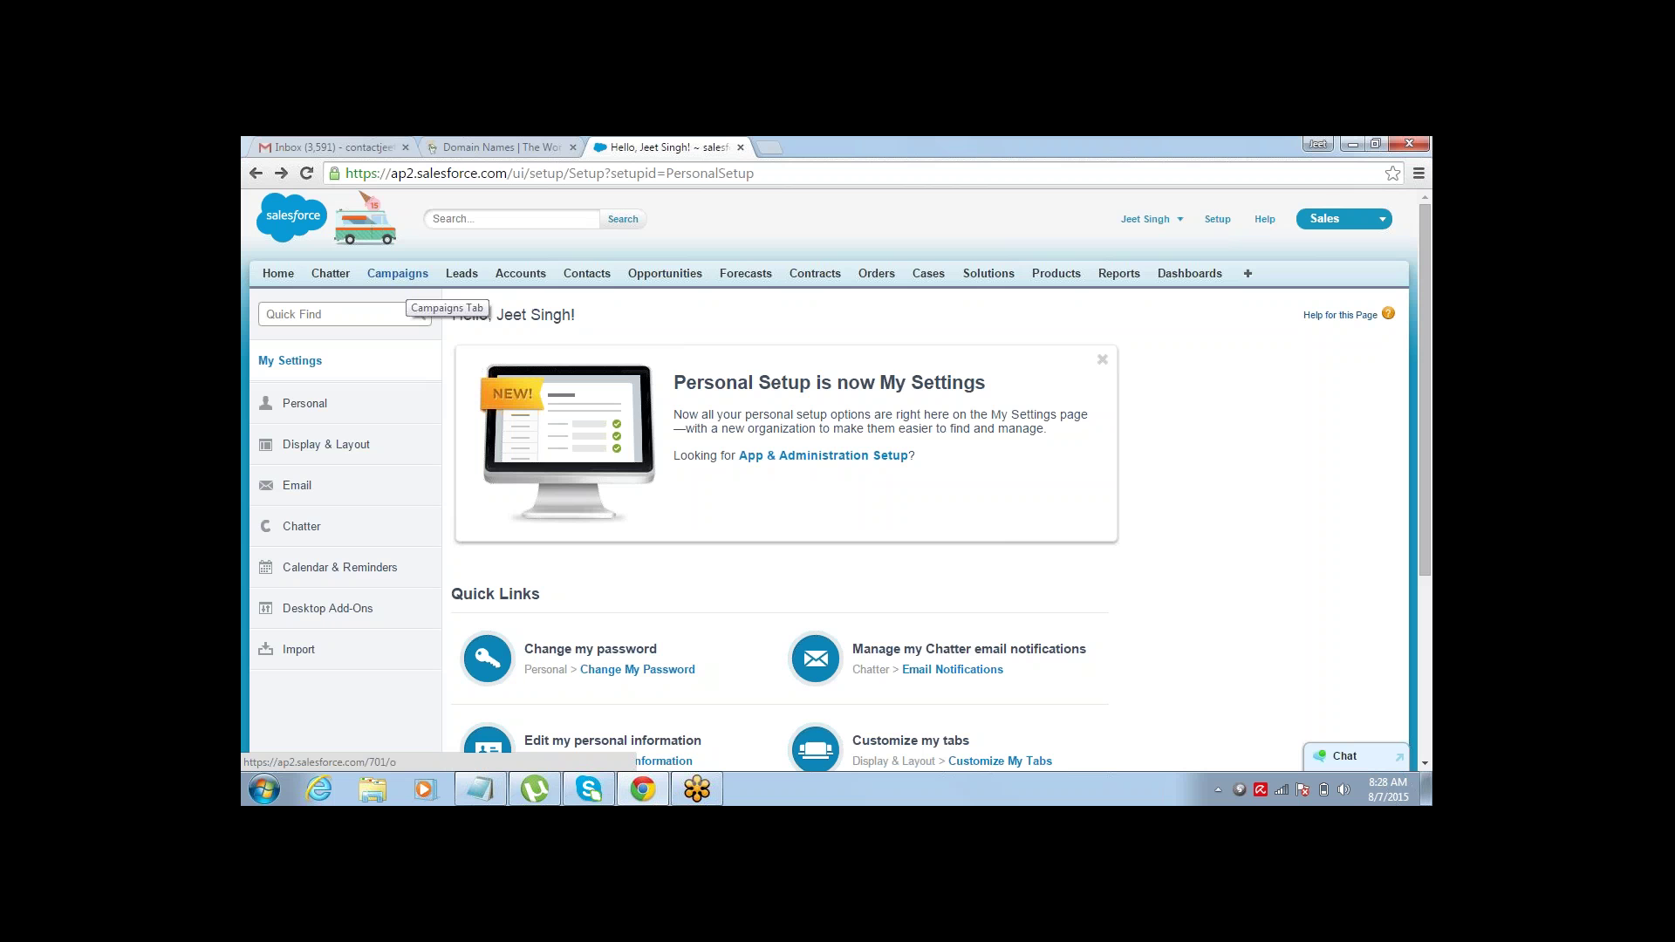
click(400, 276)
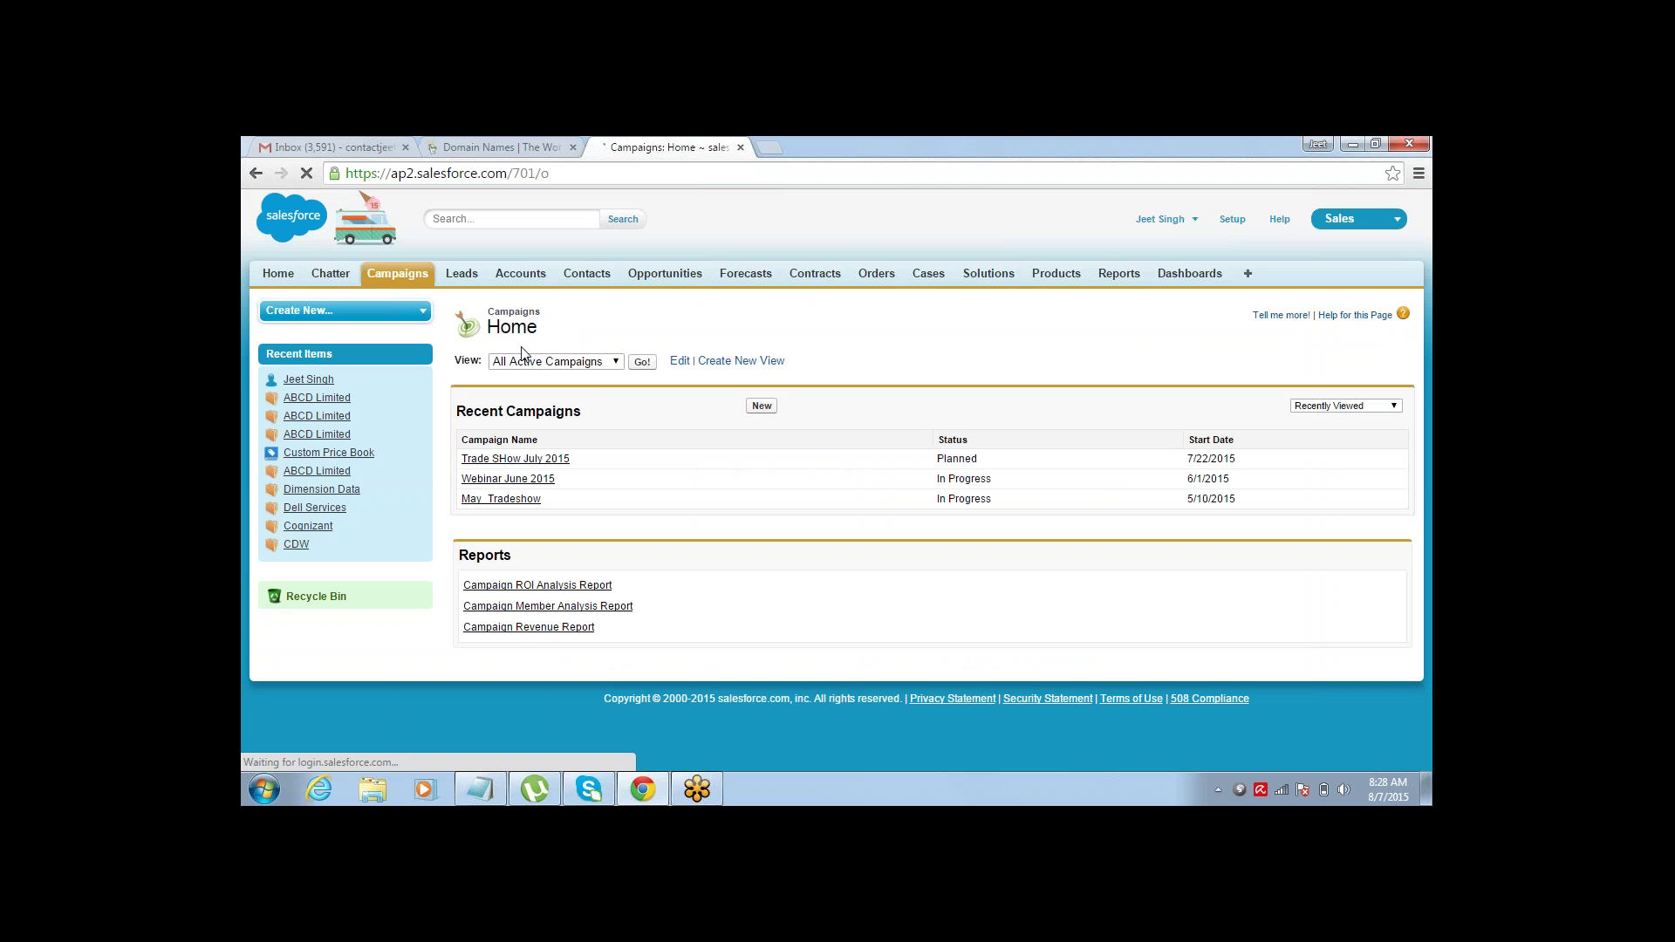
click(589, 366)
click(589, 366)
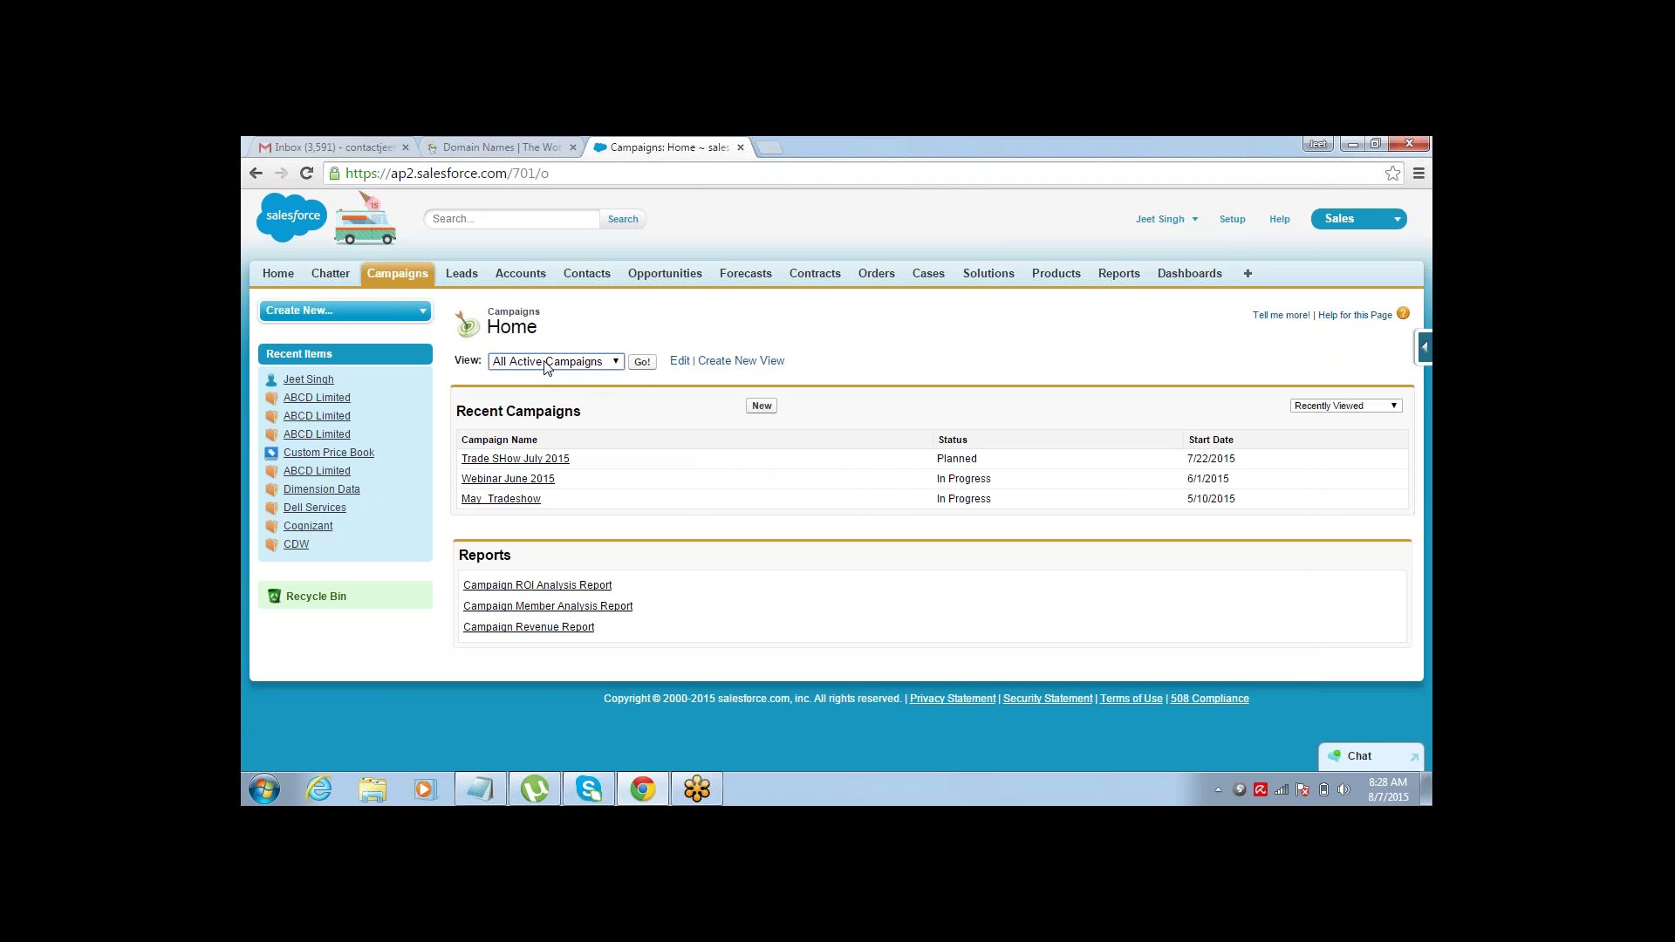
- Display the All Active Campaigns list and open the form for a new campaign
click(640, 363)
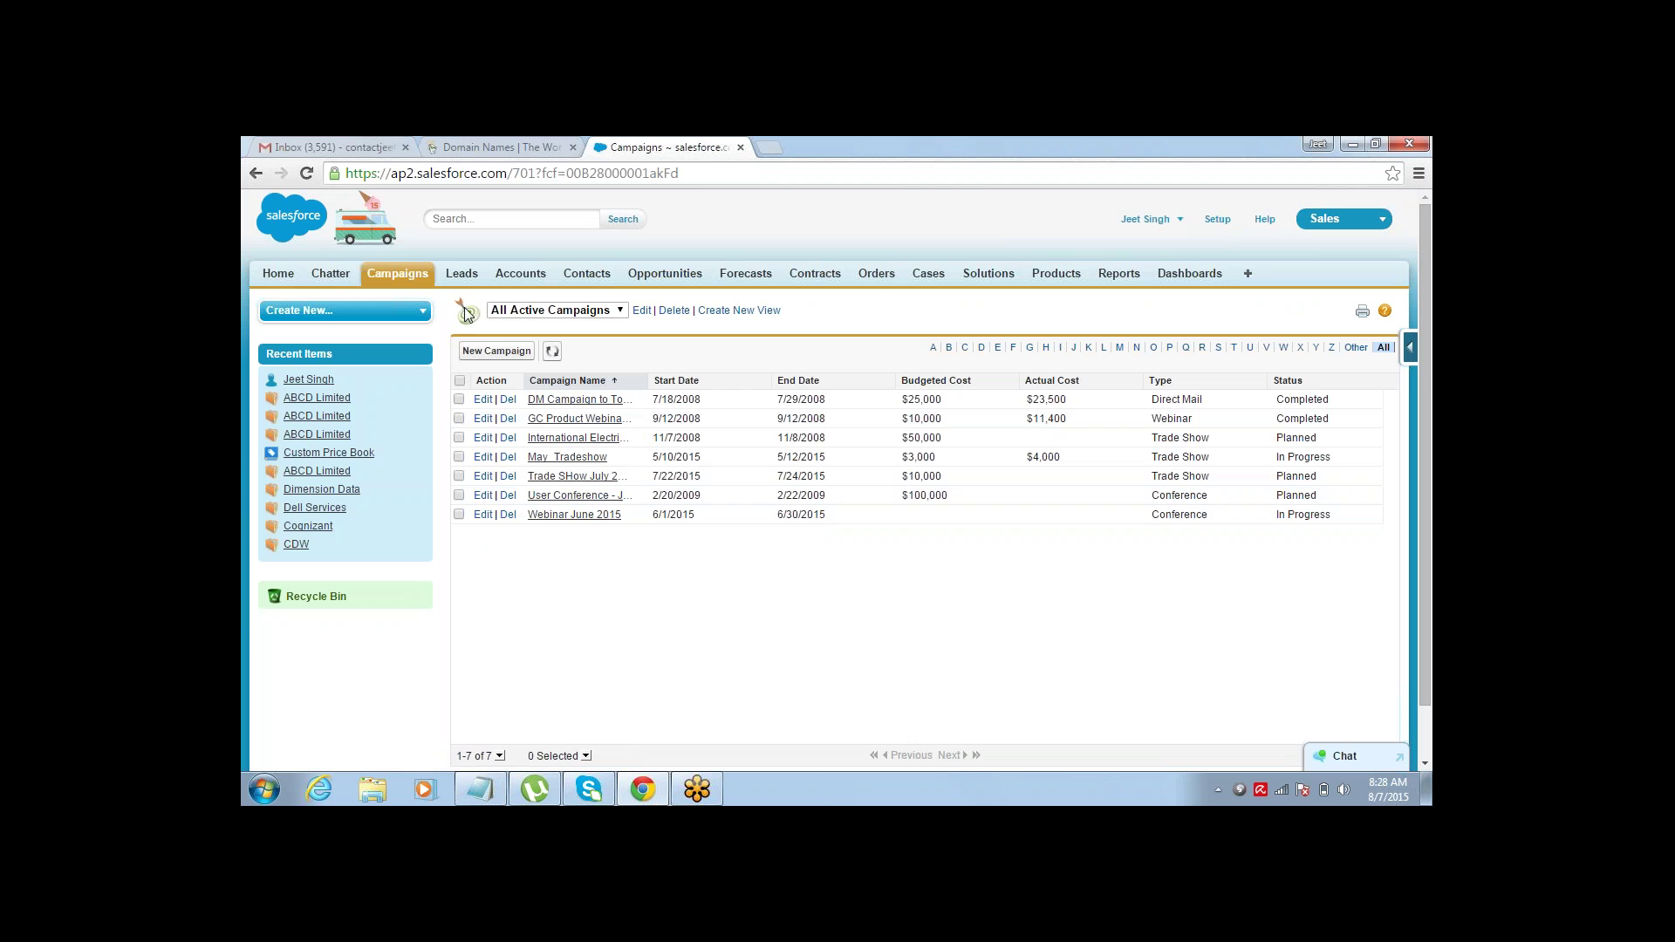
click(473, 350)
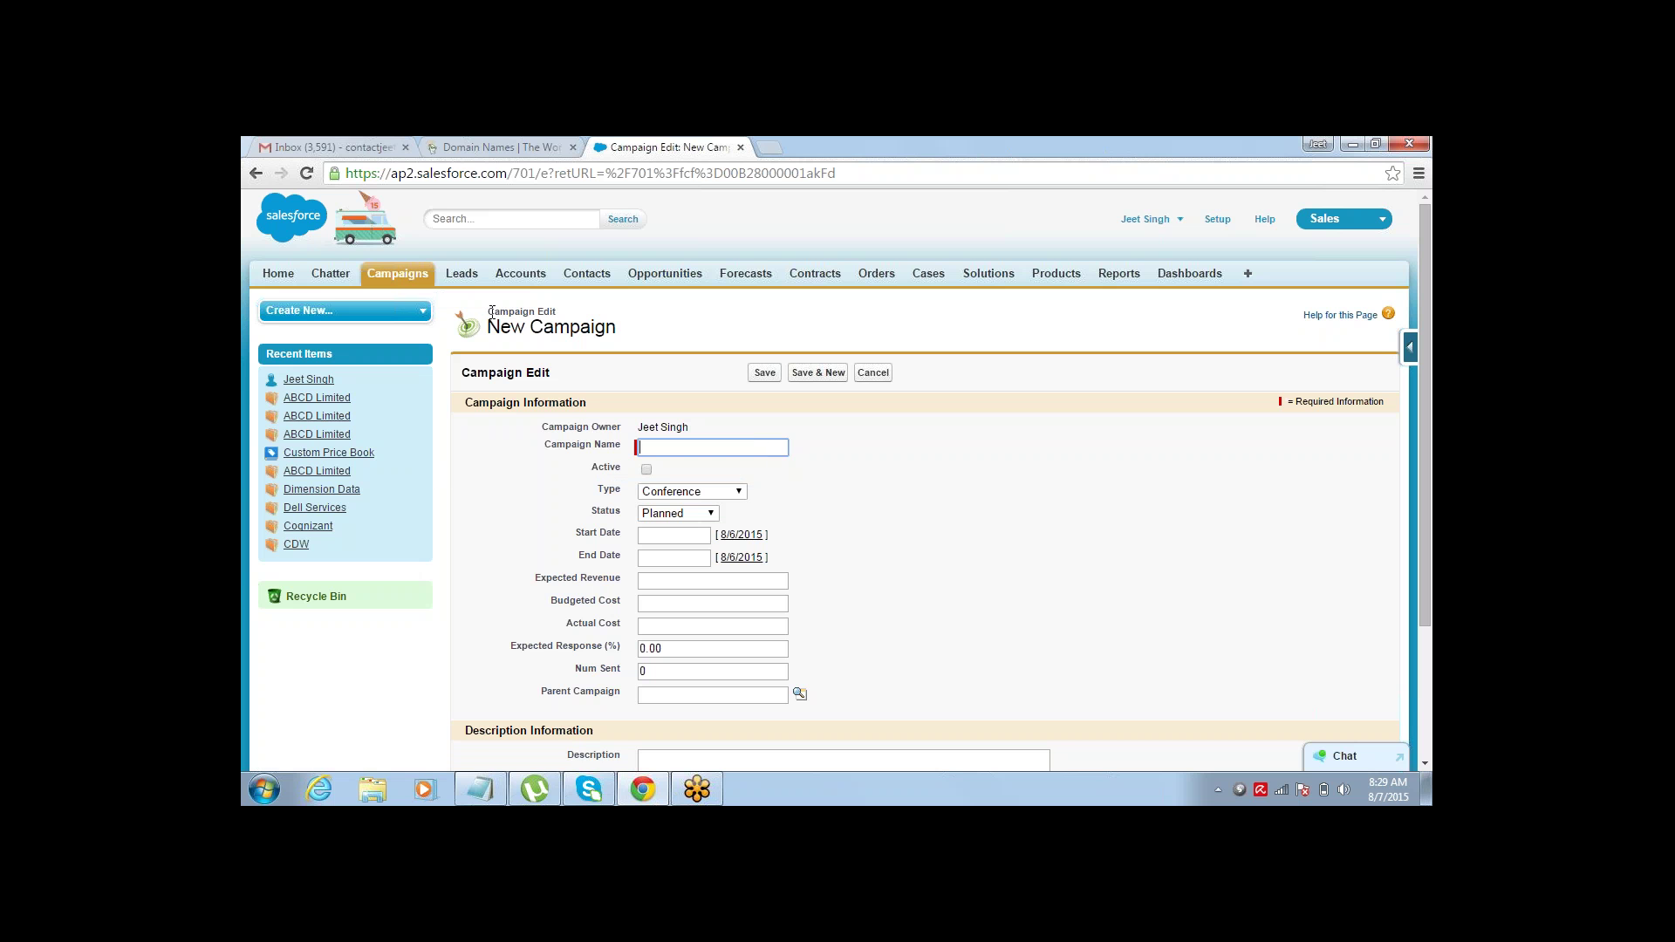
- Look through the account list views, display the All Accounts list and open the Contacts home page
click(520, 274)
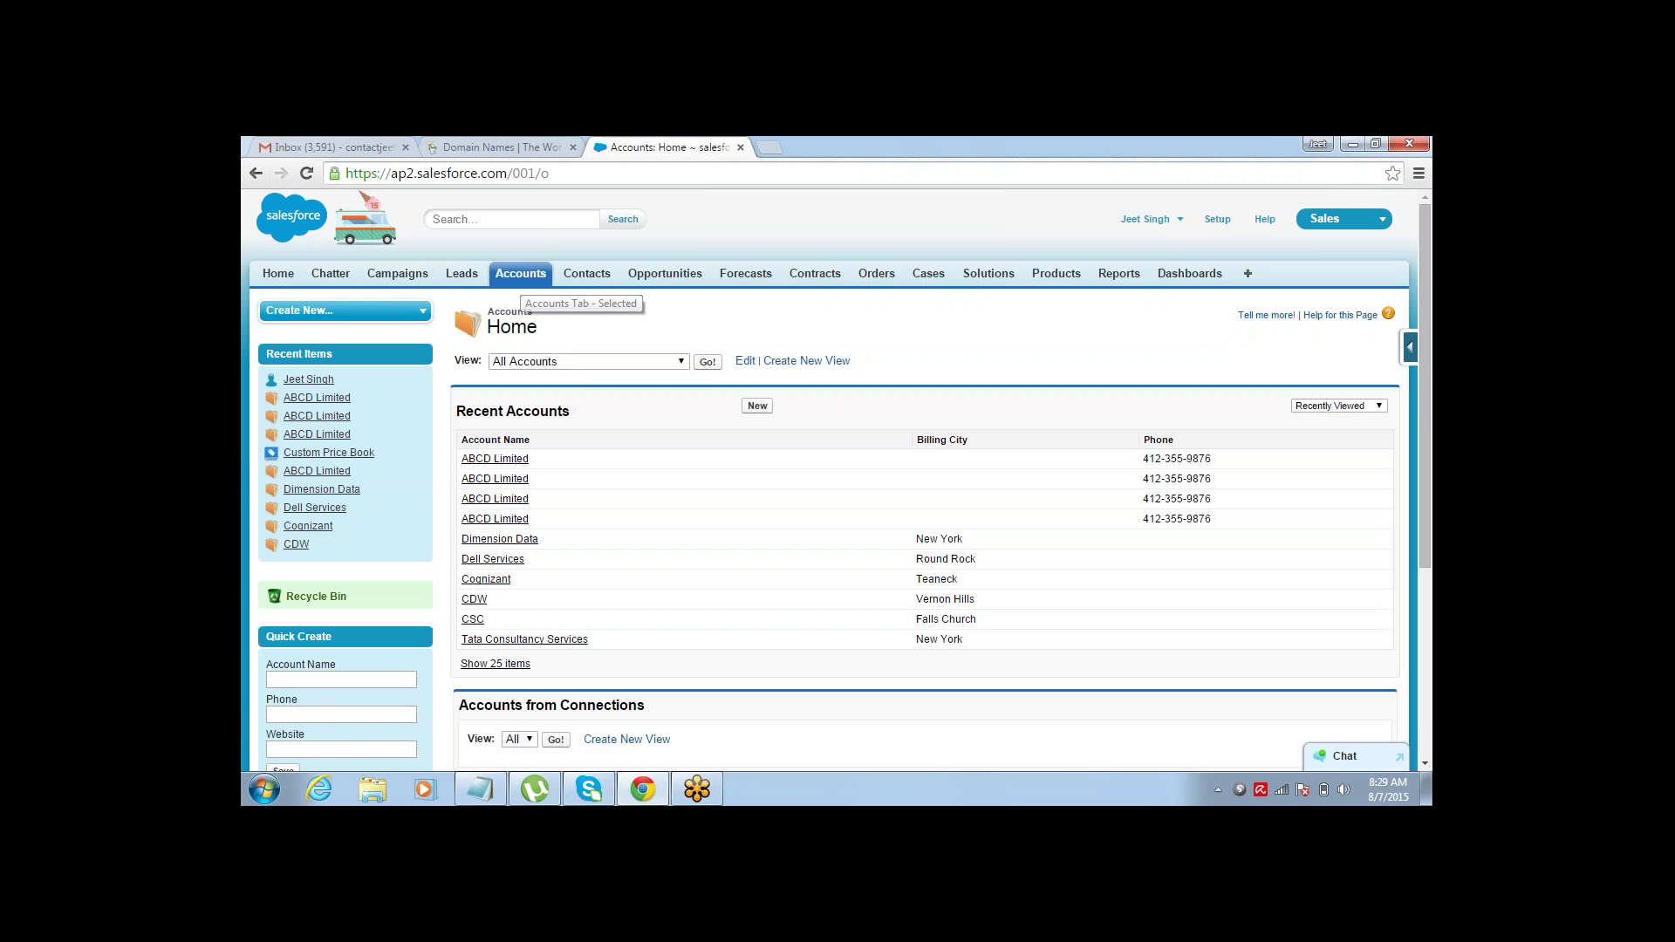
click(569, 365)
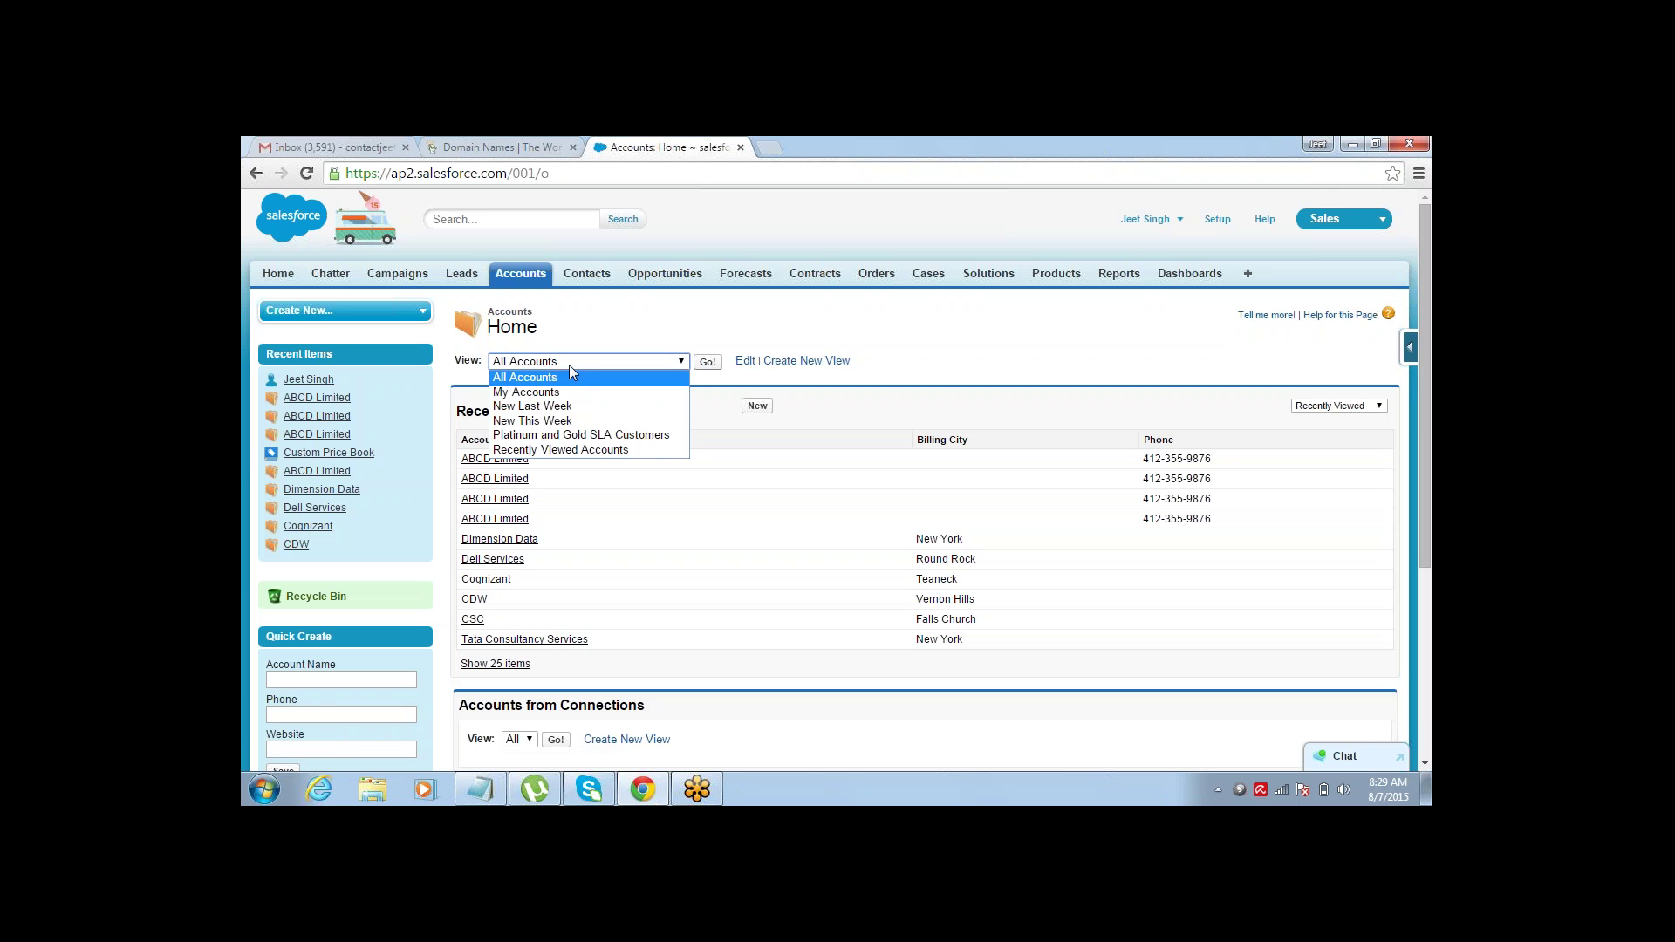
click(569, 365)
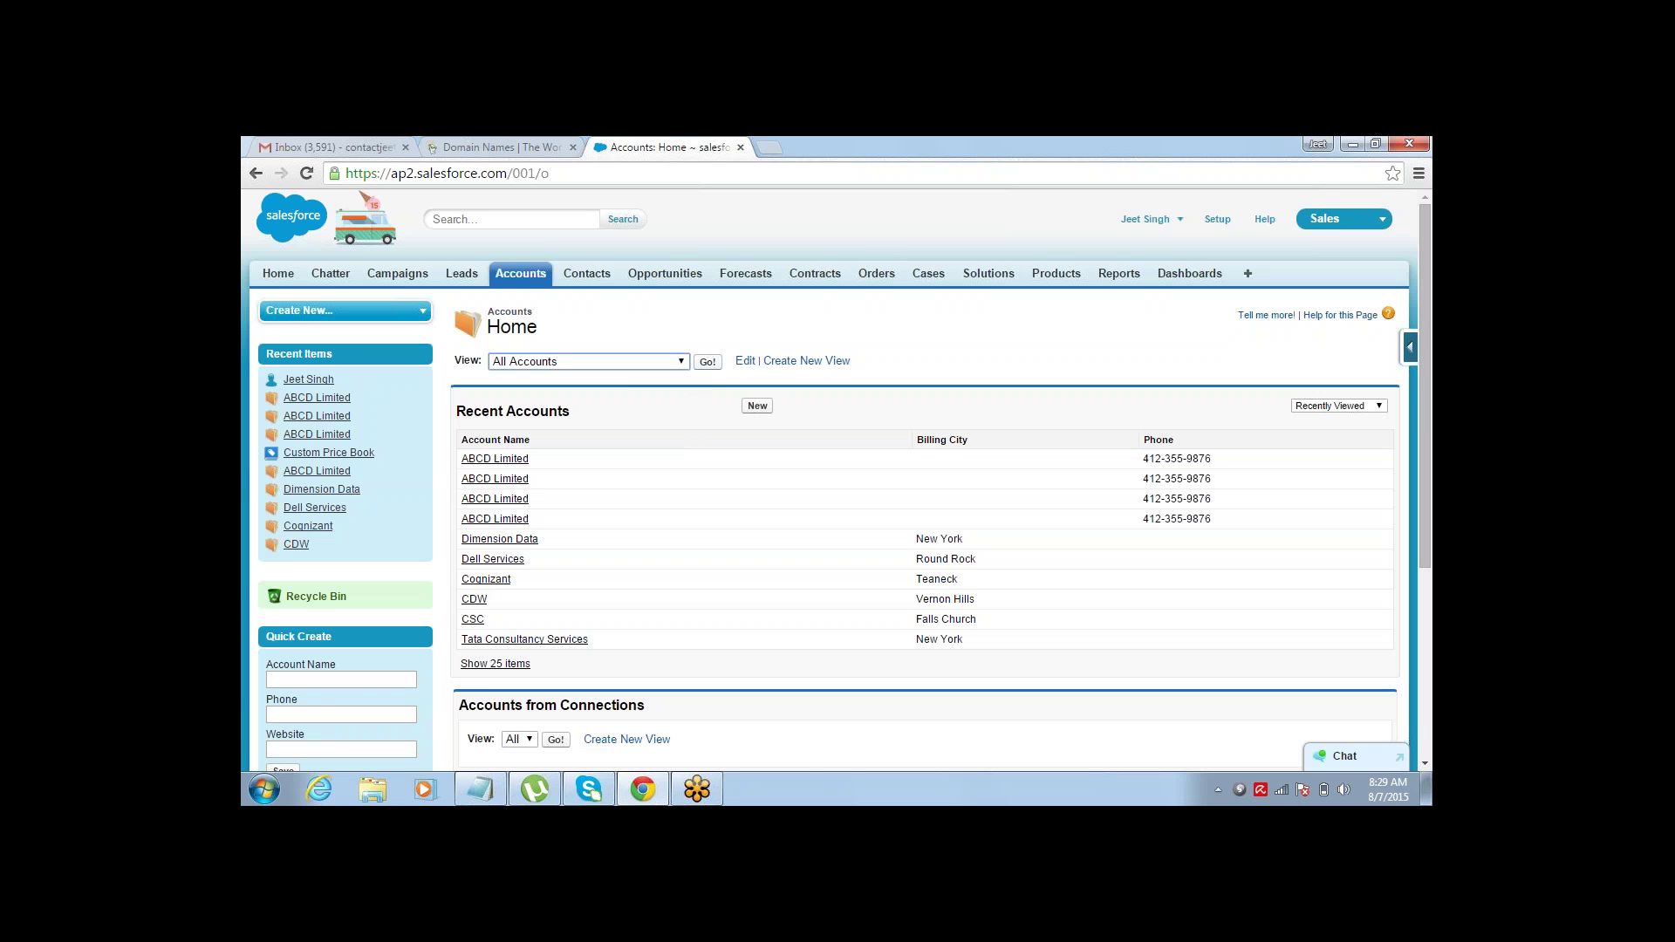
click(698, 365)
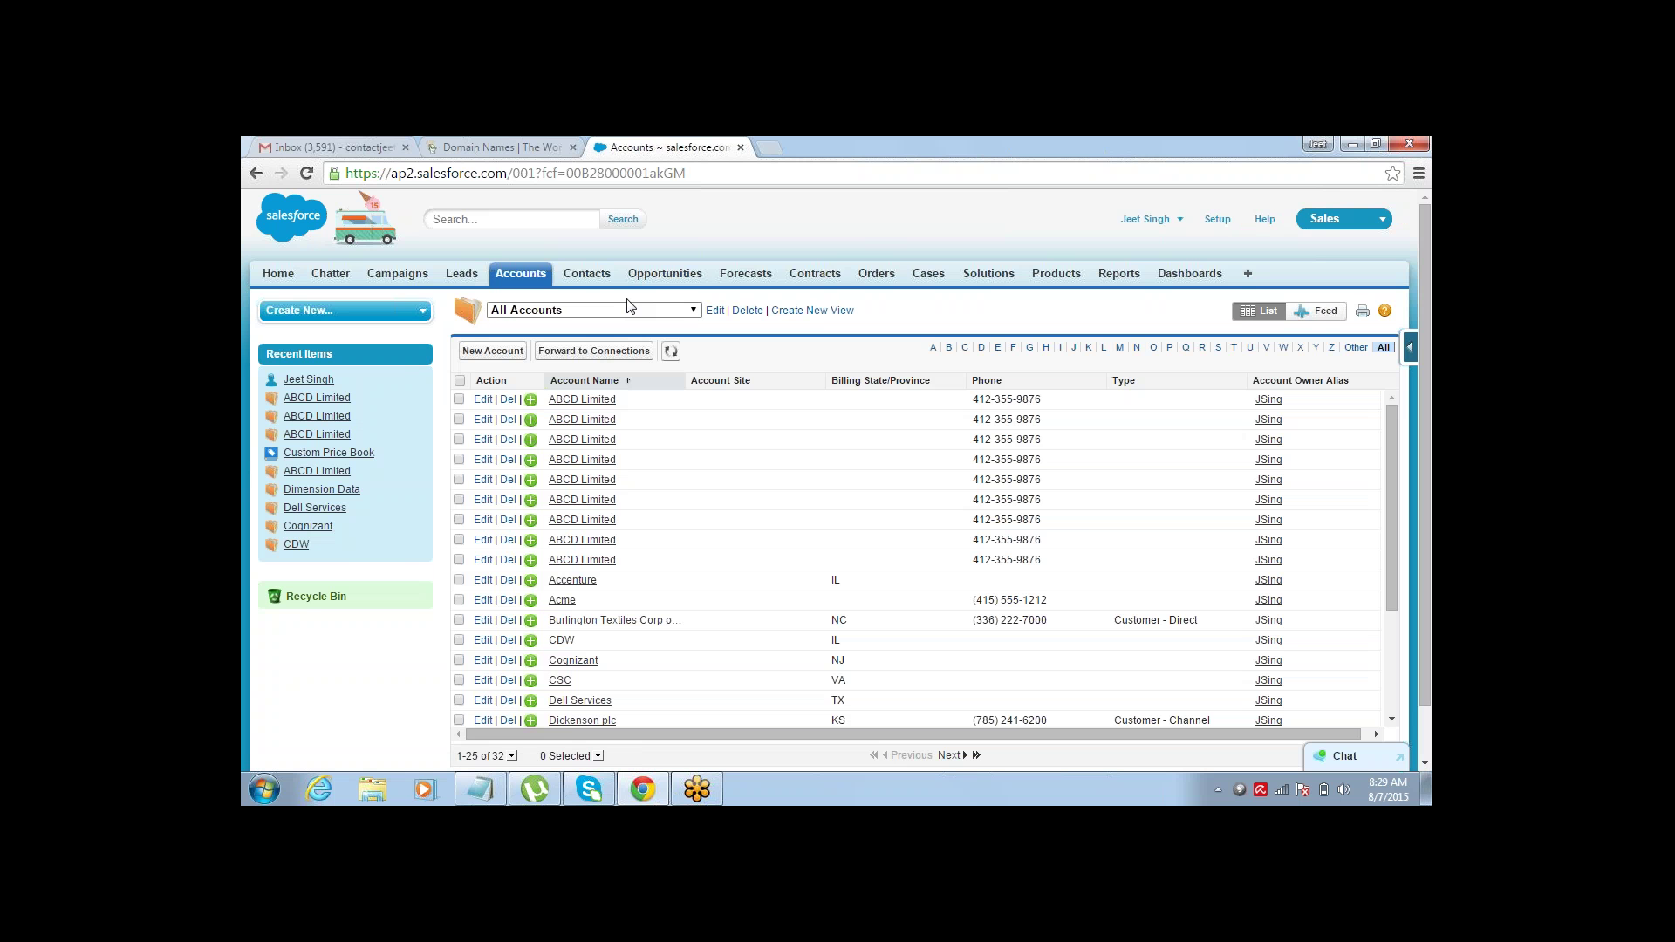
click(590, 274)
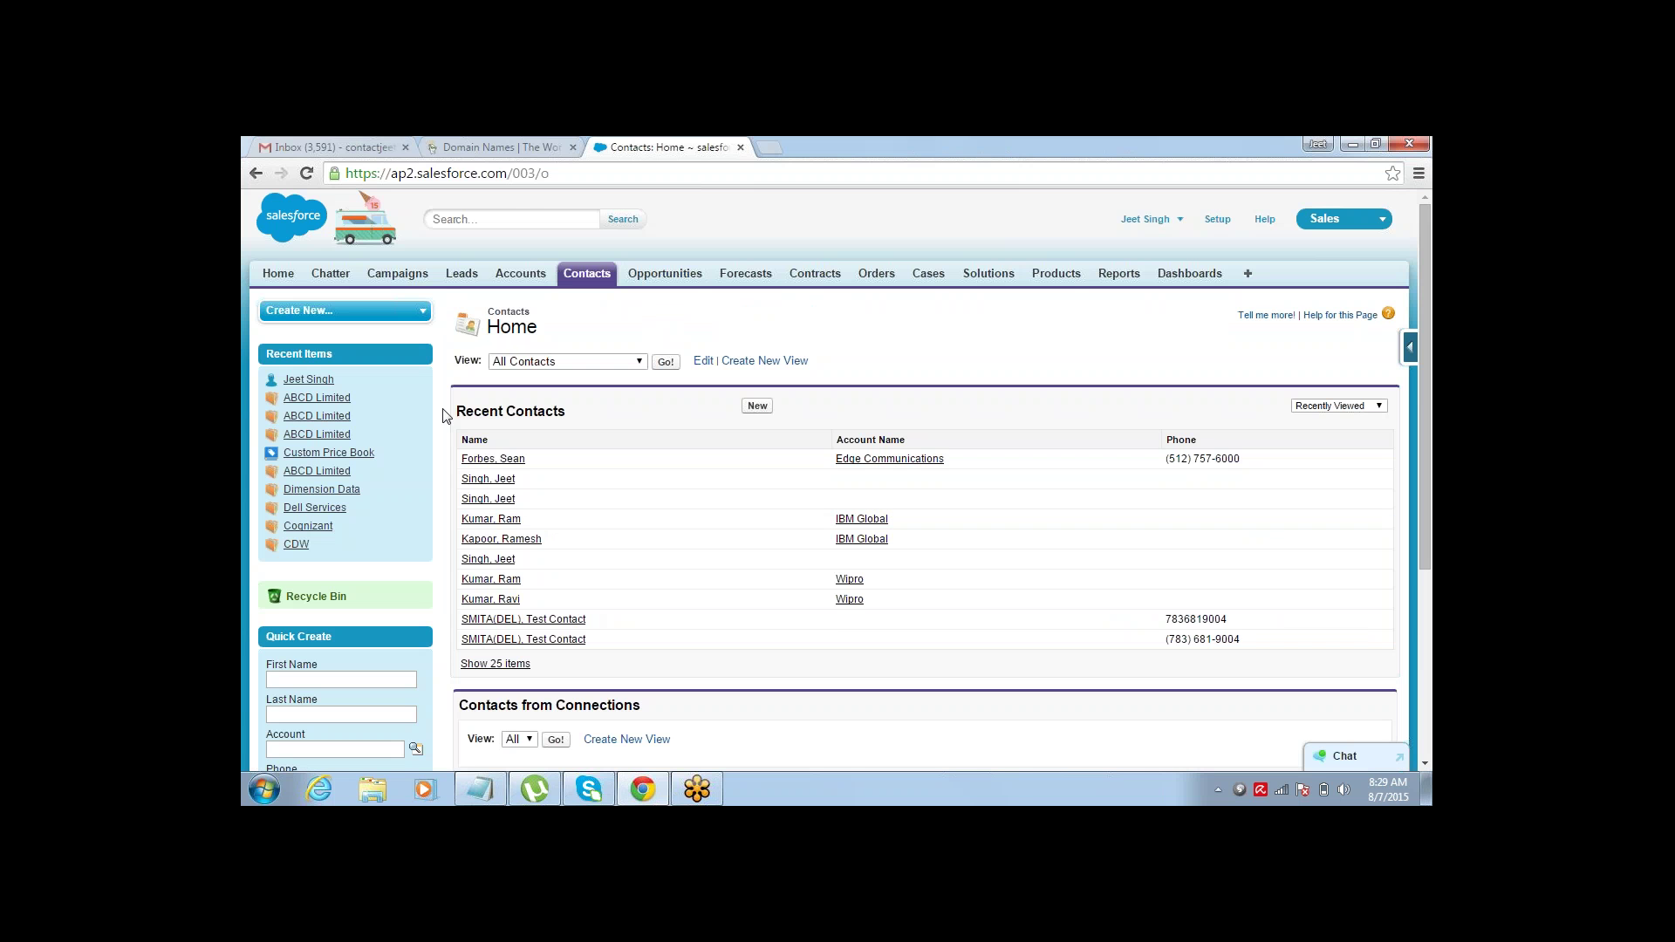
- Switch to Notepad and begin an "App -" line a few blank lines below the Controller line
key(alt+Tab)
key(alt+Tab)
key(alt+Tab)
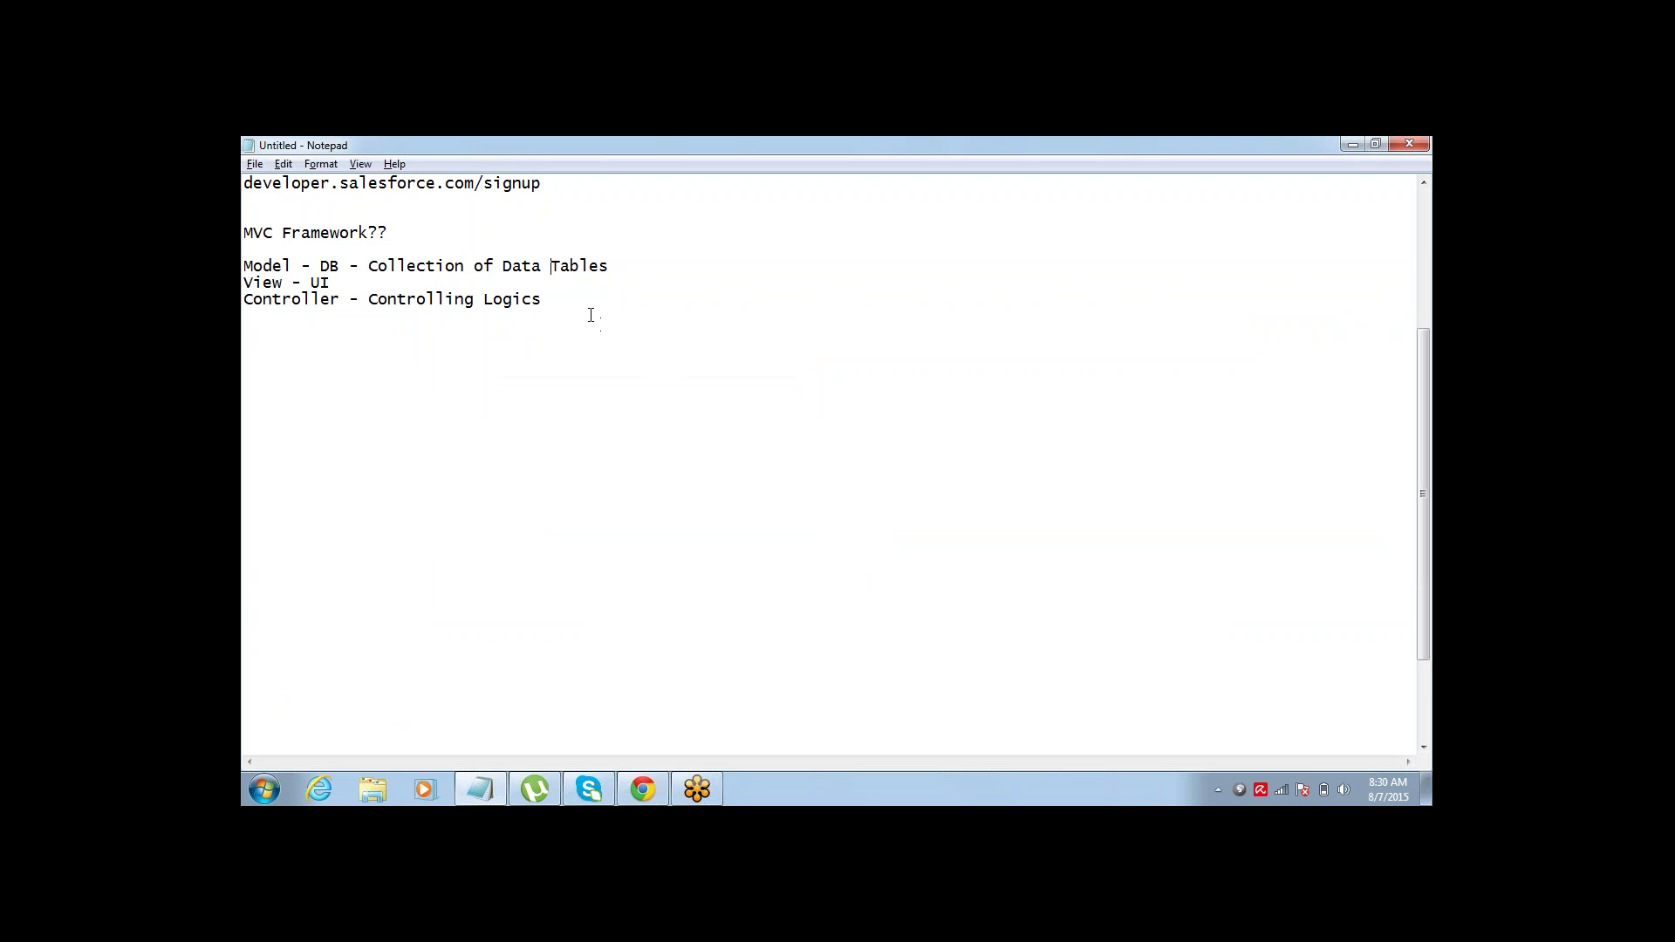
key(Return)
key(Return)
key(Return)
key(Return)
text(App -)
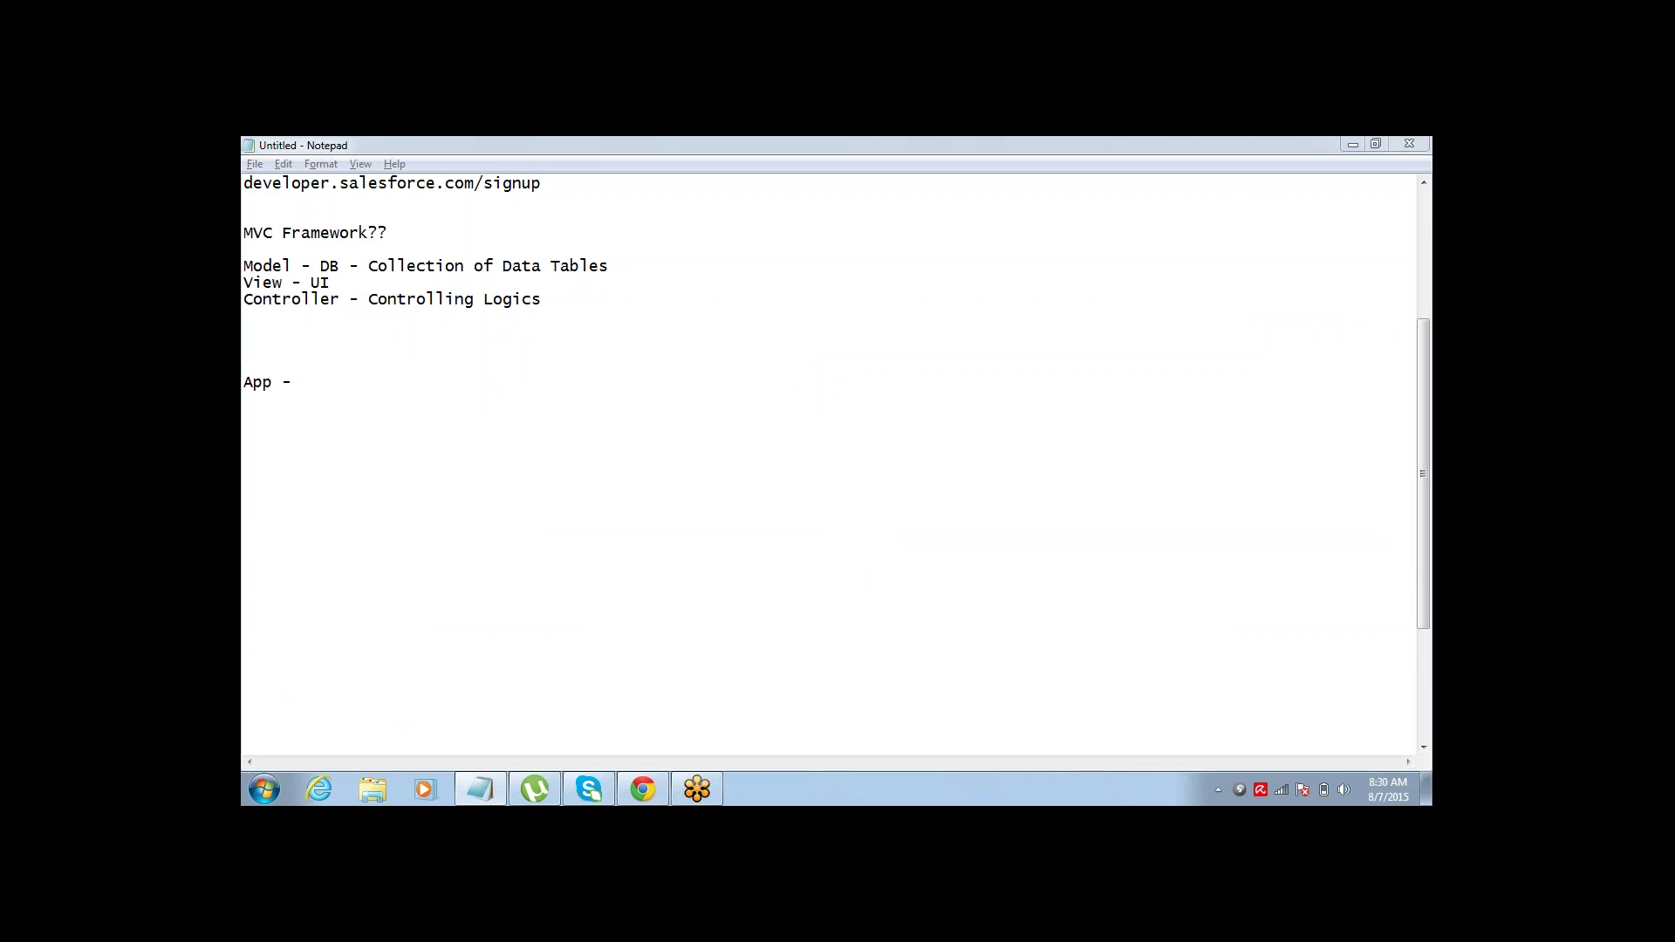
- Check the list of available apps in Salesforce, and complete the Notepad App line with "Collection of Tabs" in quotation marks
key(alt+Tab)
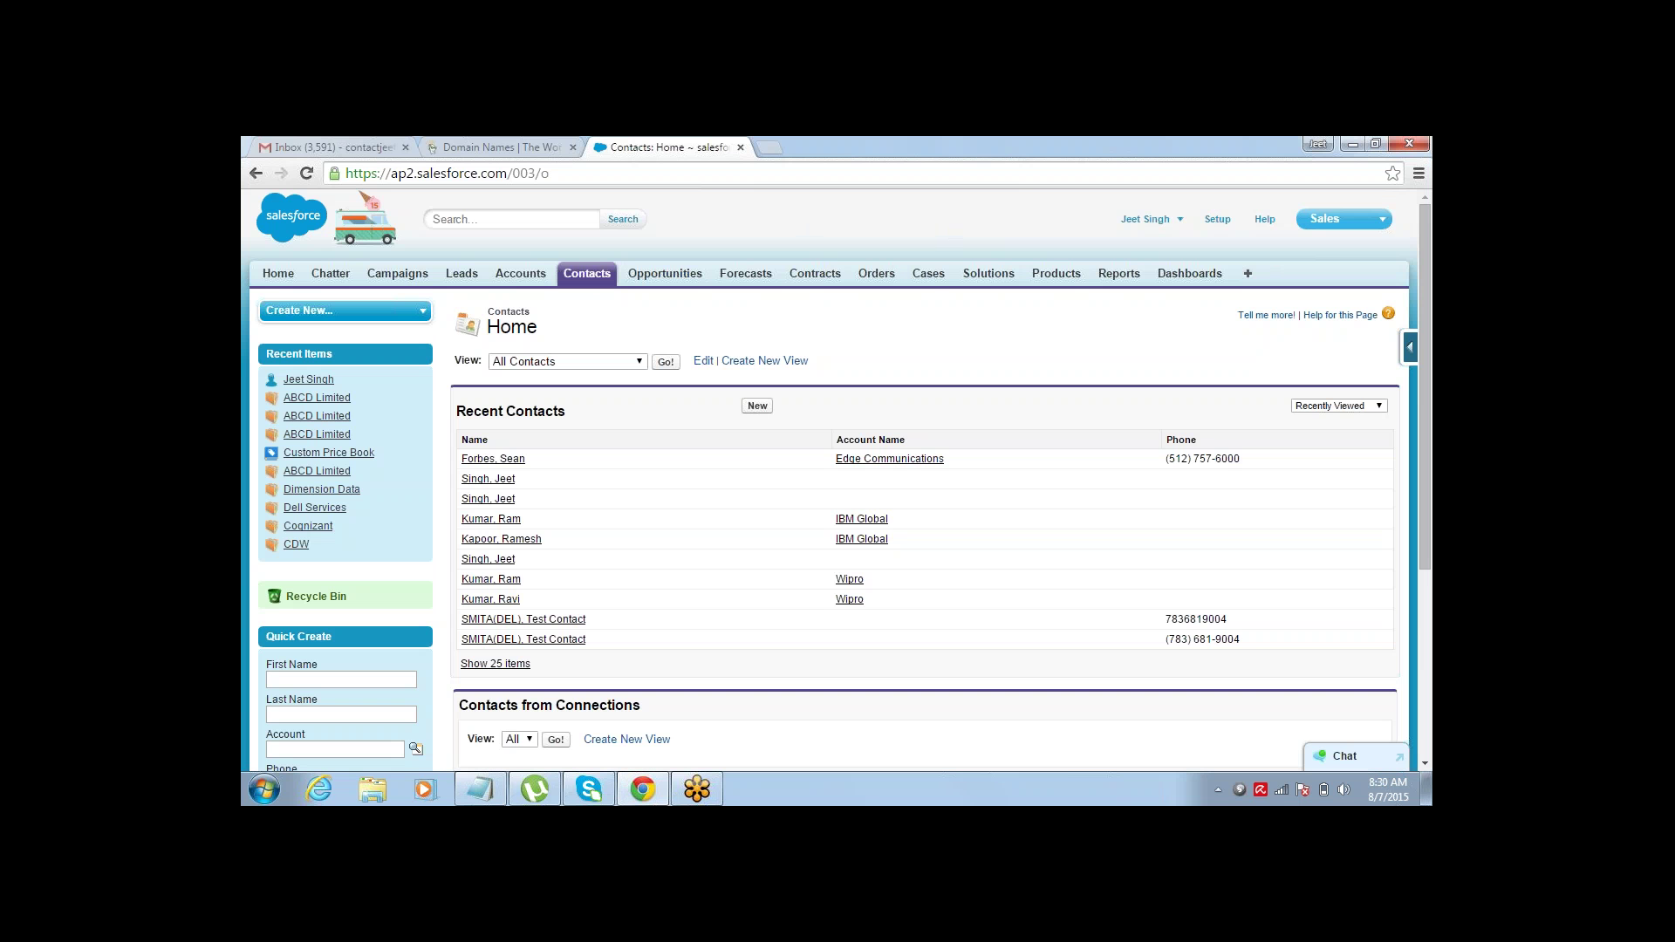
click(1340, 220)
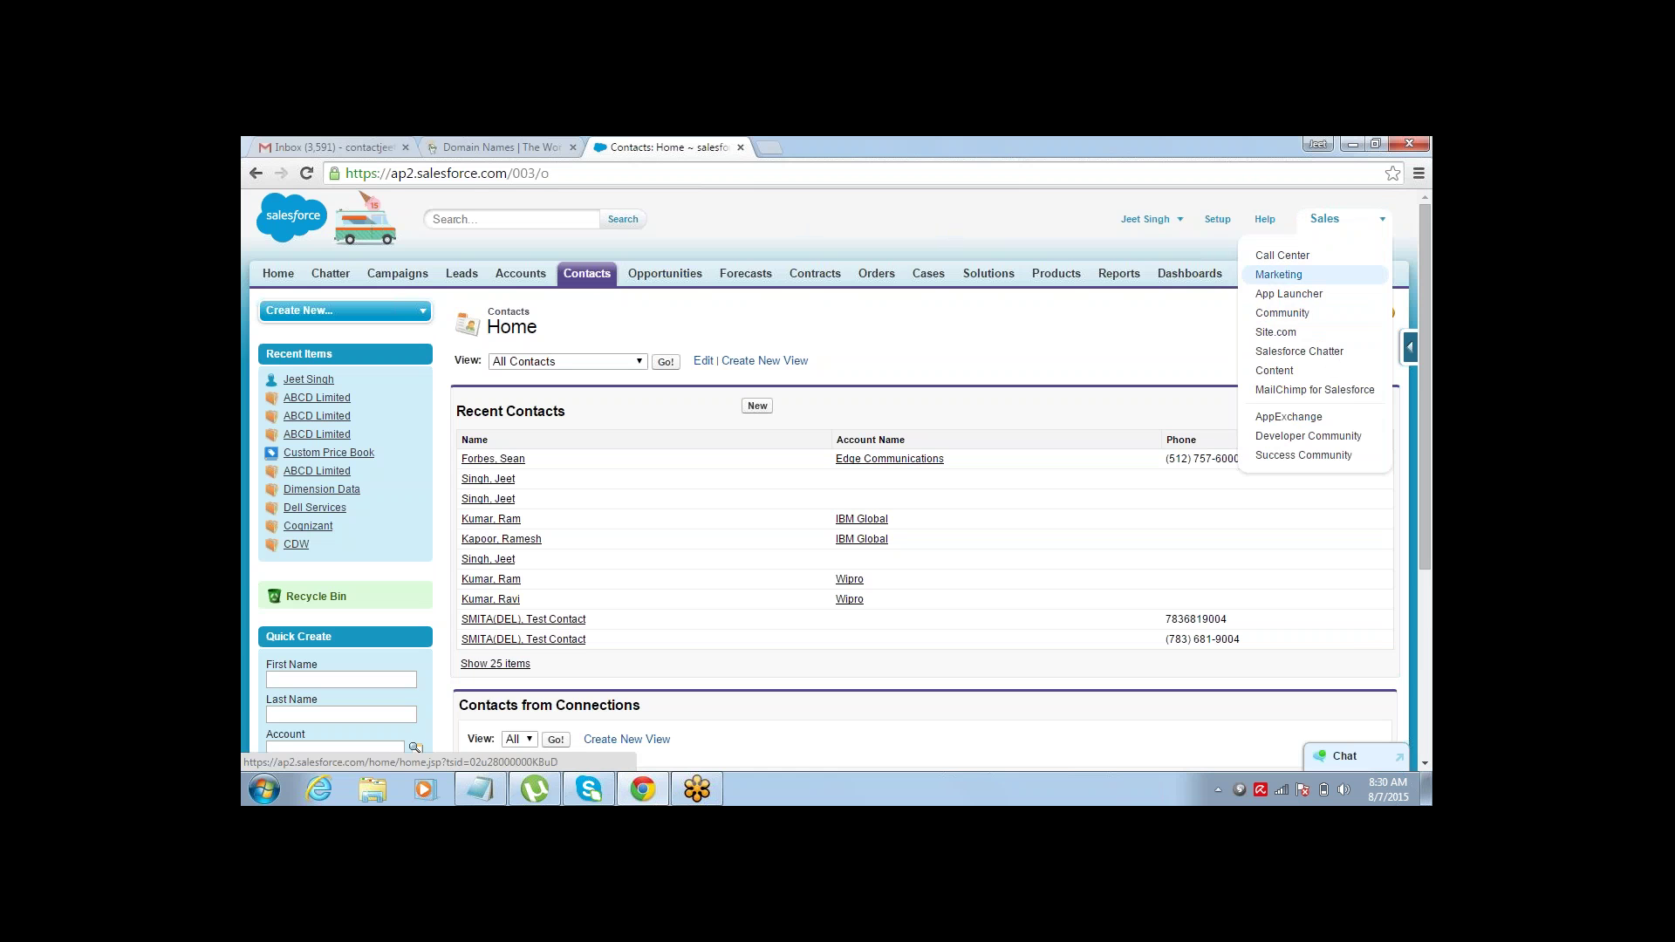
key(alt+Tab)
text(Co)
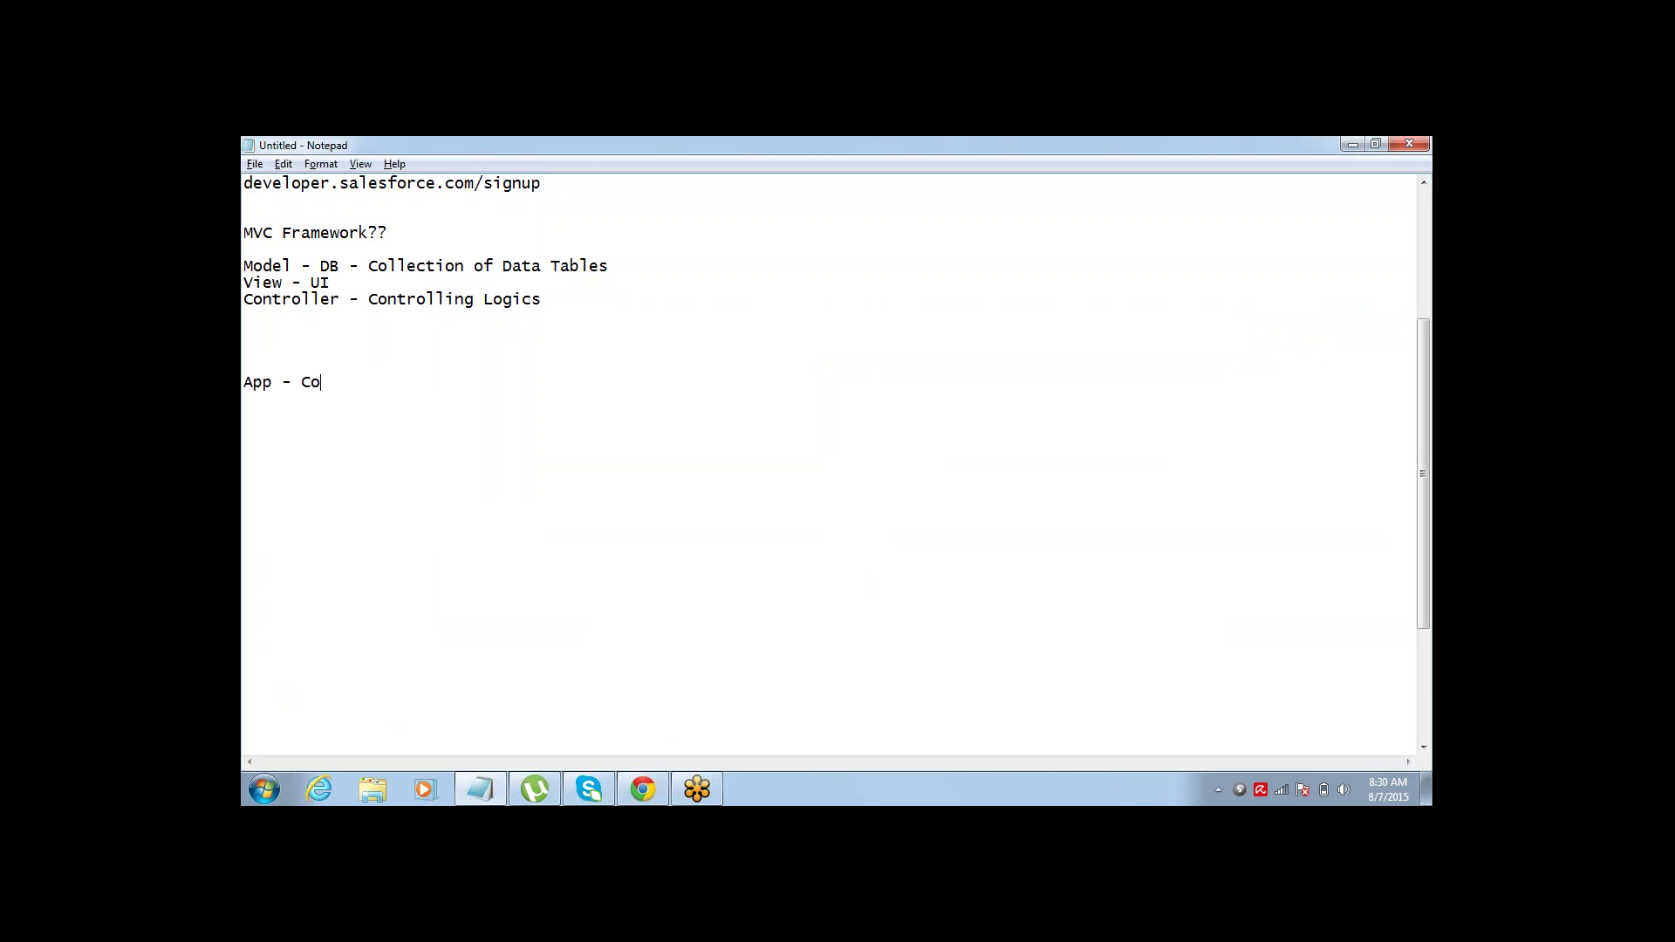
text(llection of Tabs")
click(301, 382)
text(")
- Switch back to Salesforce in Chrome and display the All Contacts list
key(alt+Tab)
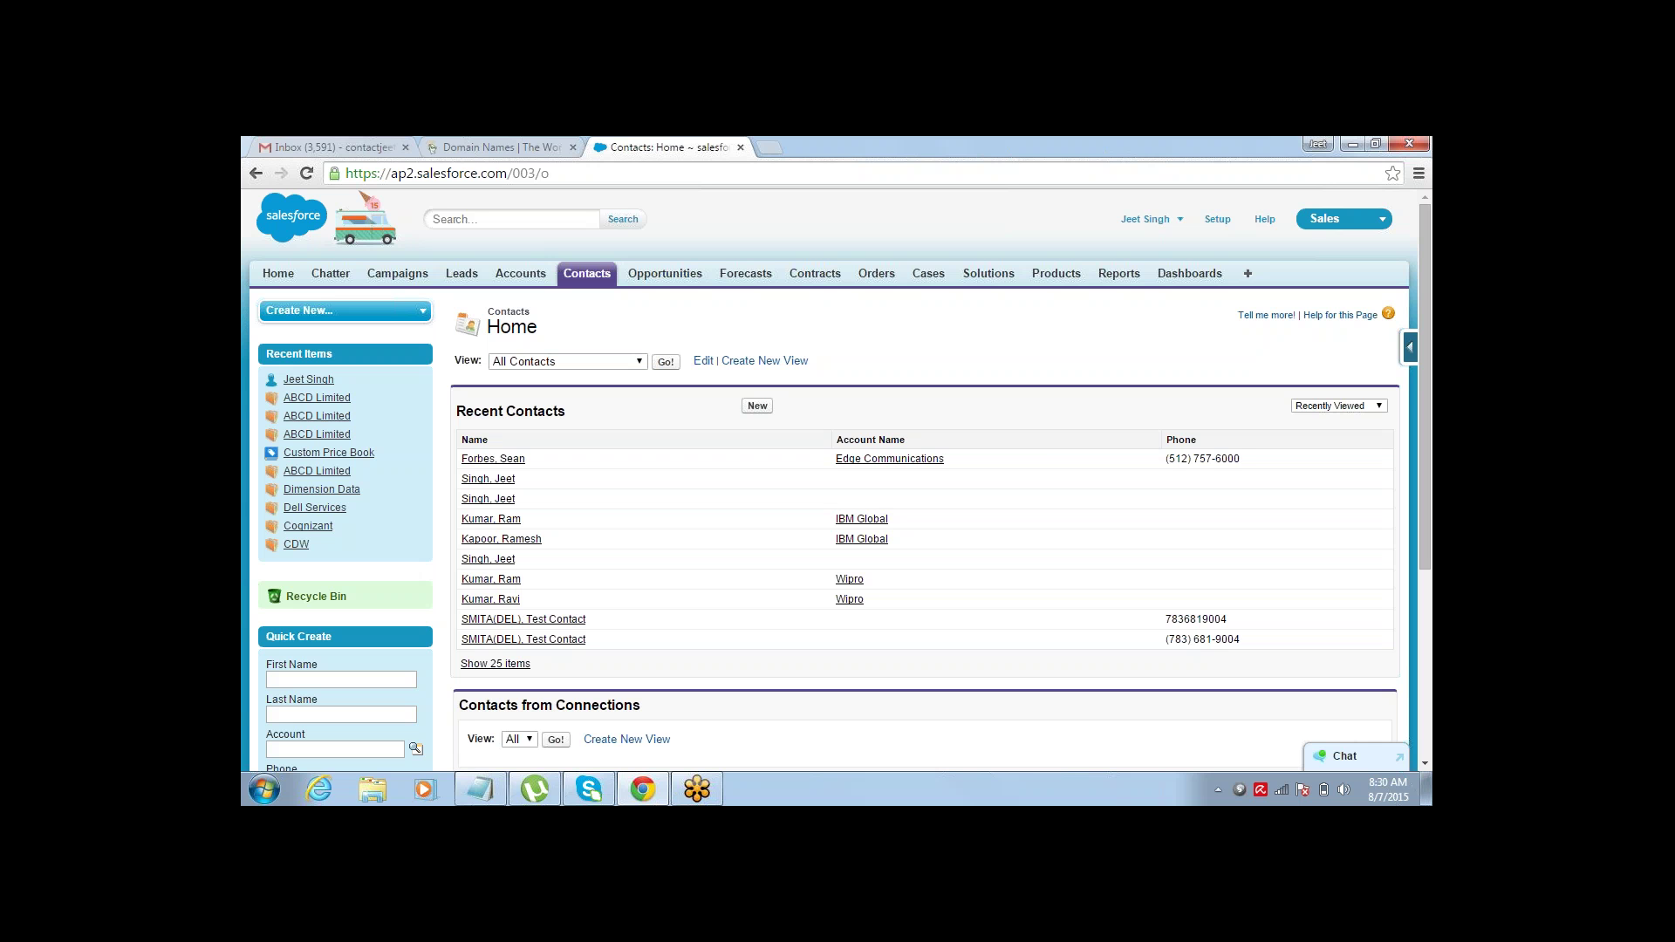
click(666, 362)
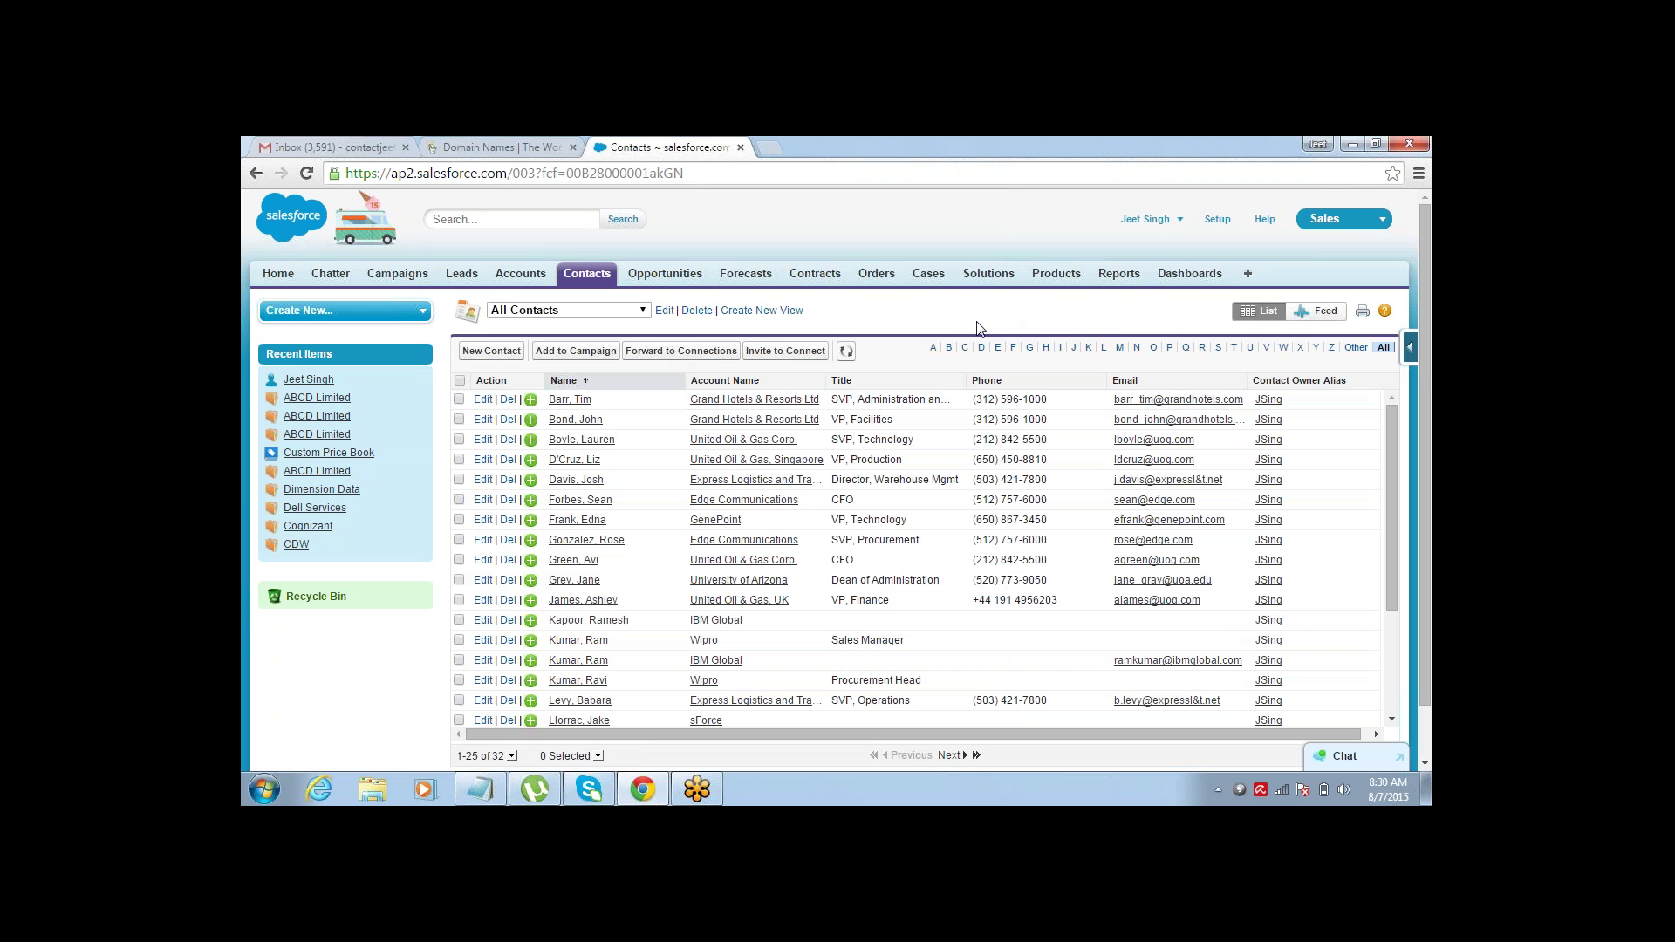
- Switch the Salesforce app to Marketing, back to Sales, and on to Community to compare their tabs
click(1325, 225)
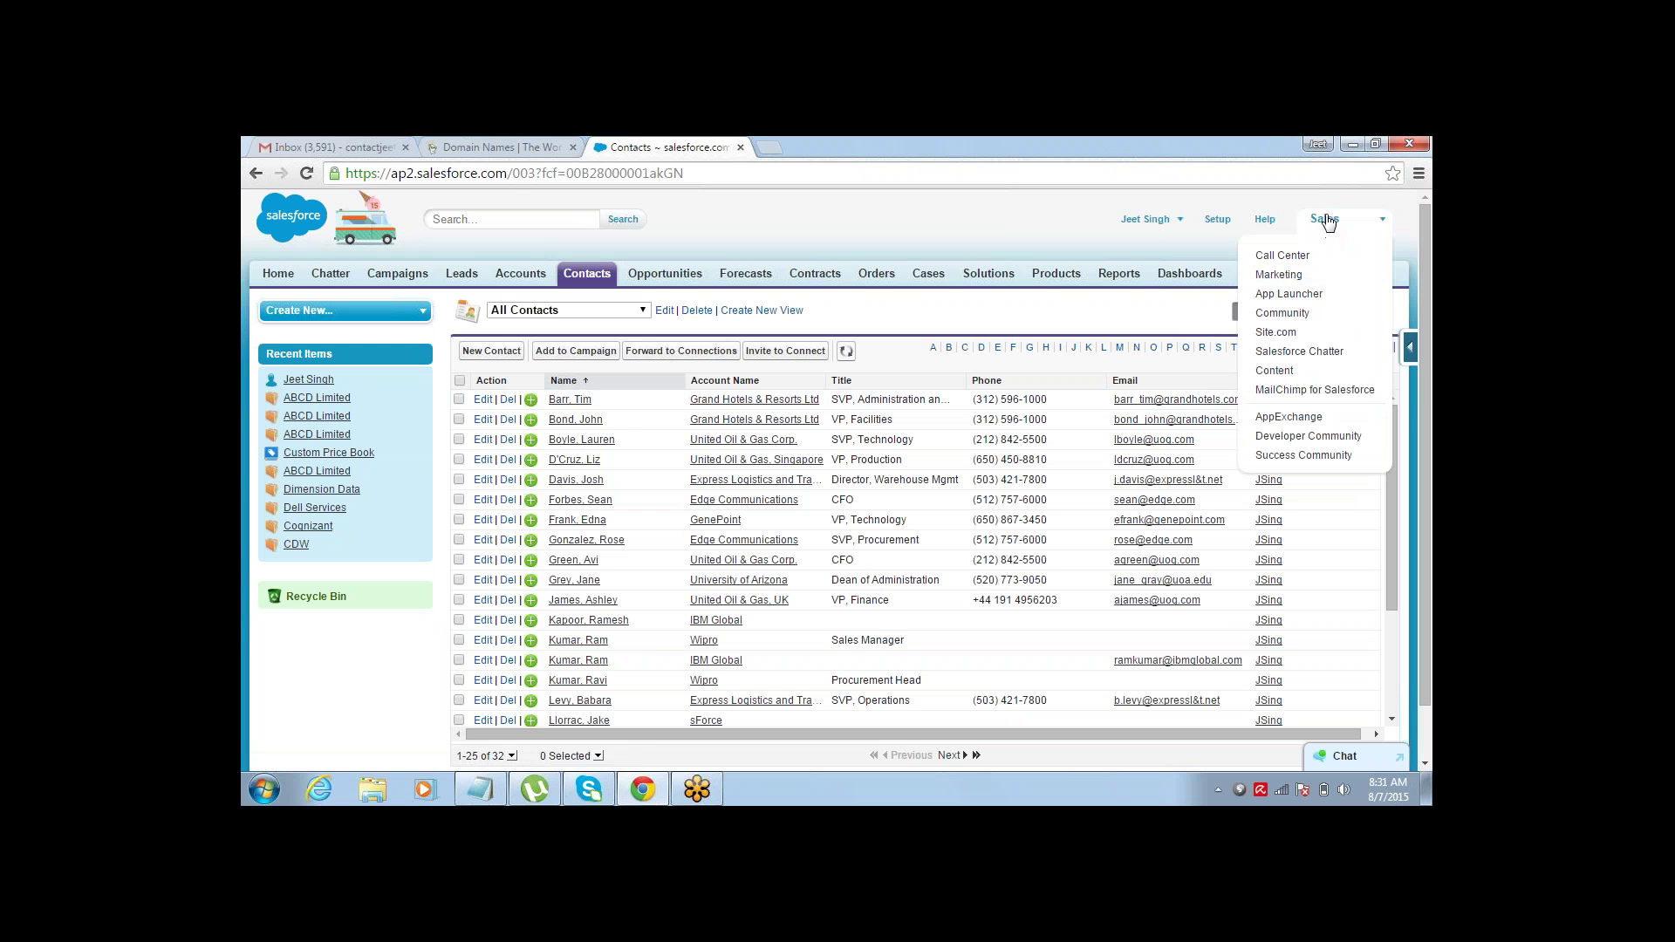
click(1277, 275)
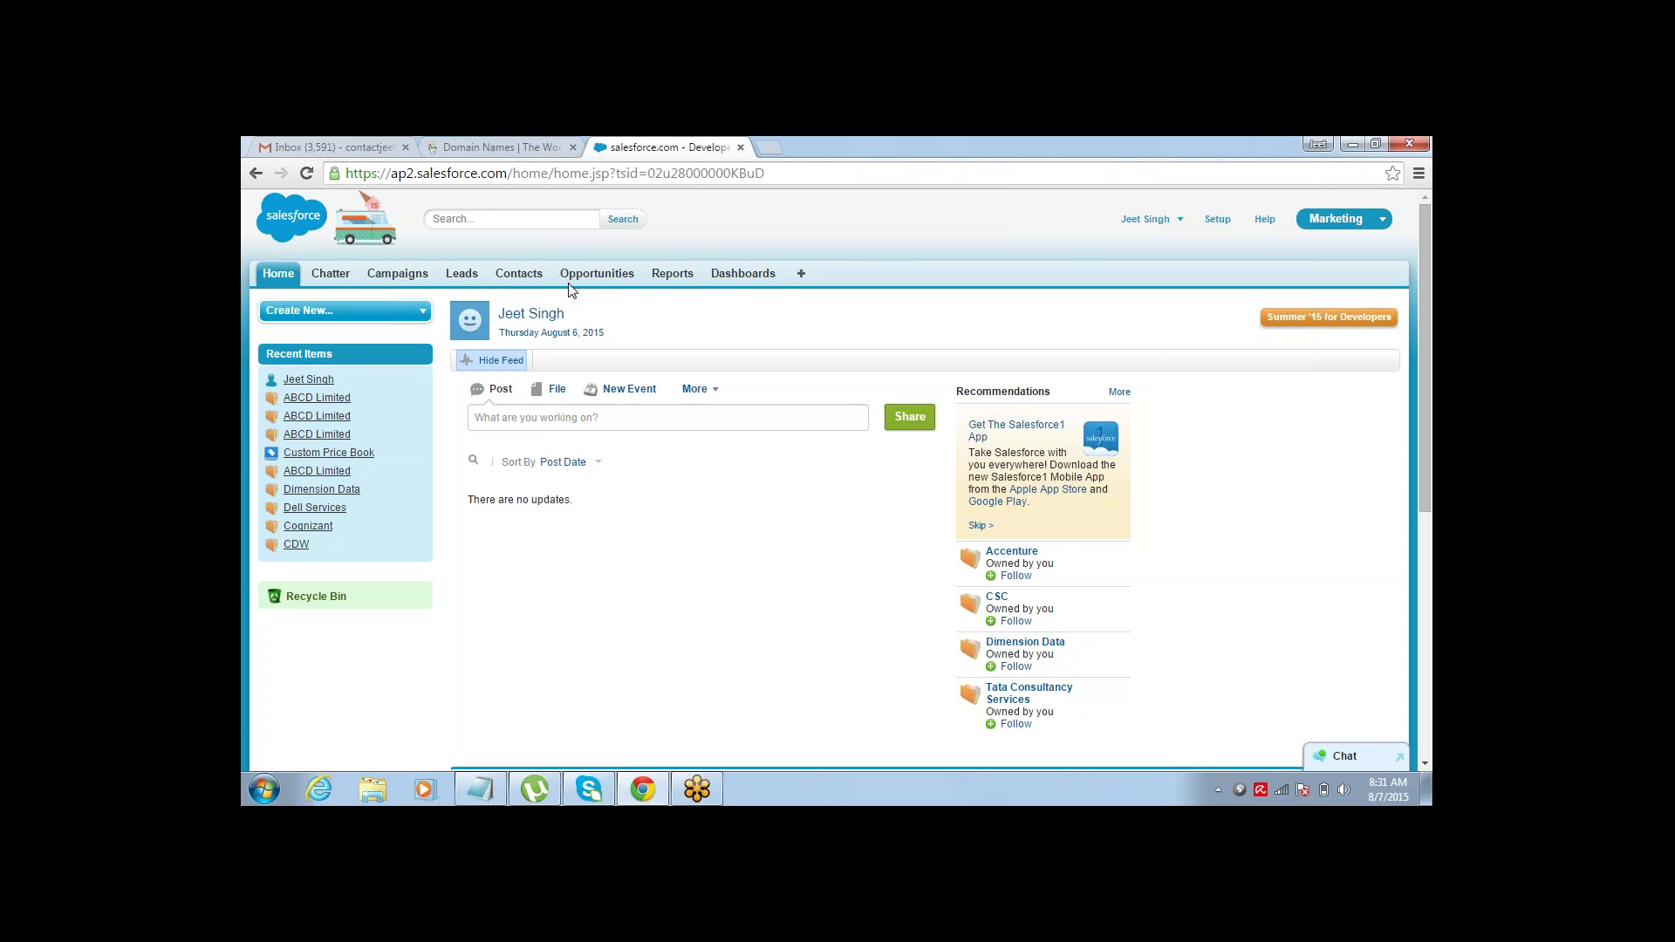
click(1371, 230)
click(1305, 255)
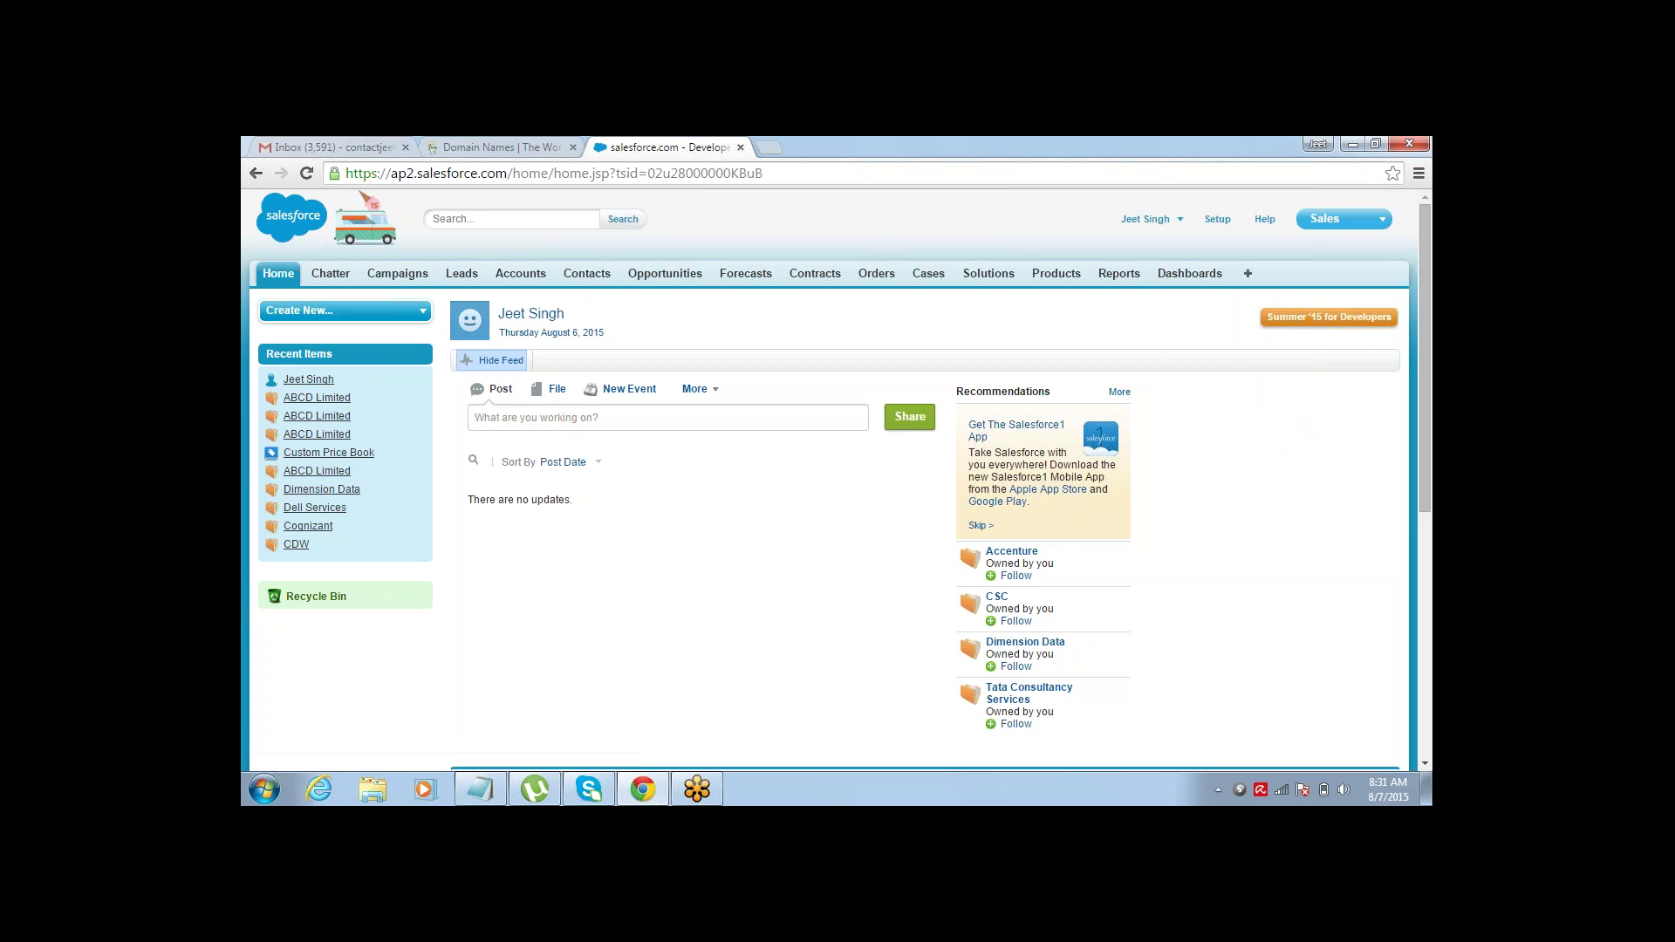
click(1353, 222)
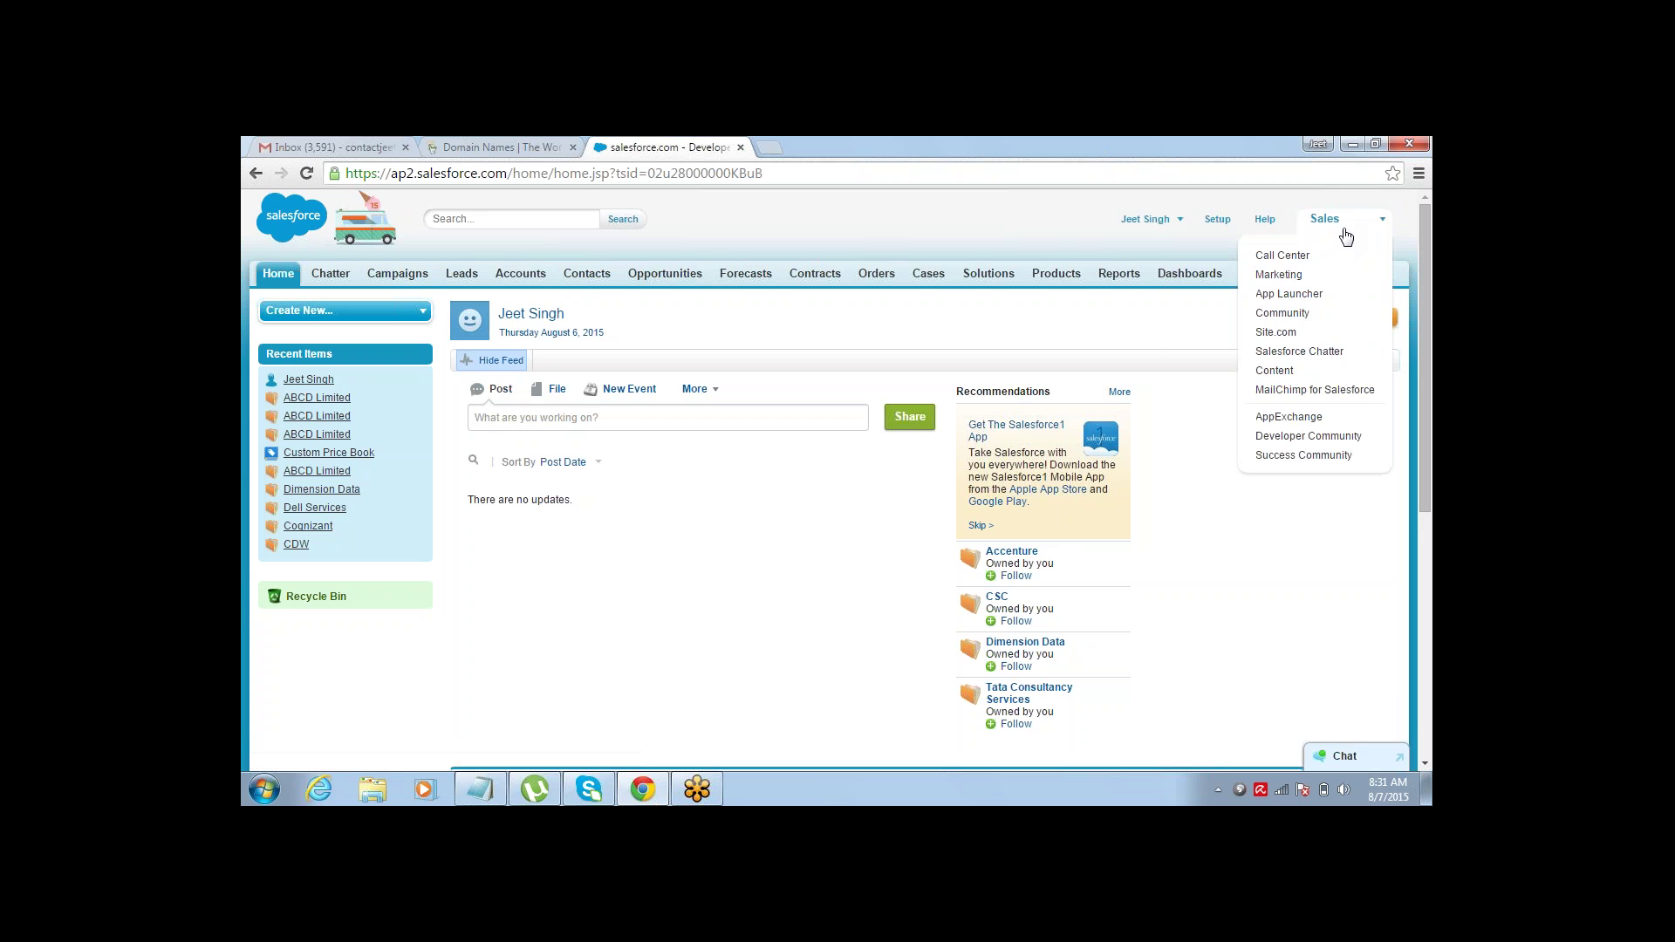
click(1285, 314)
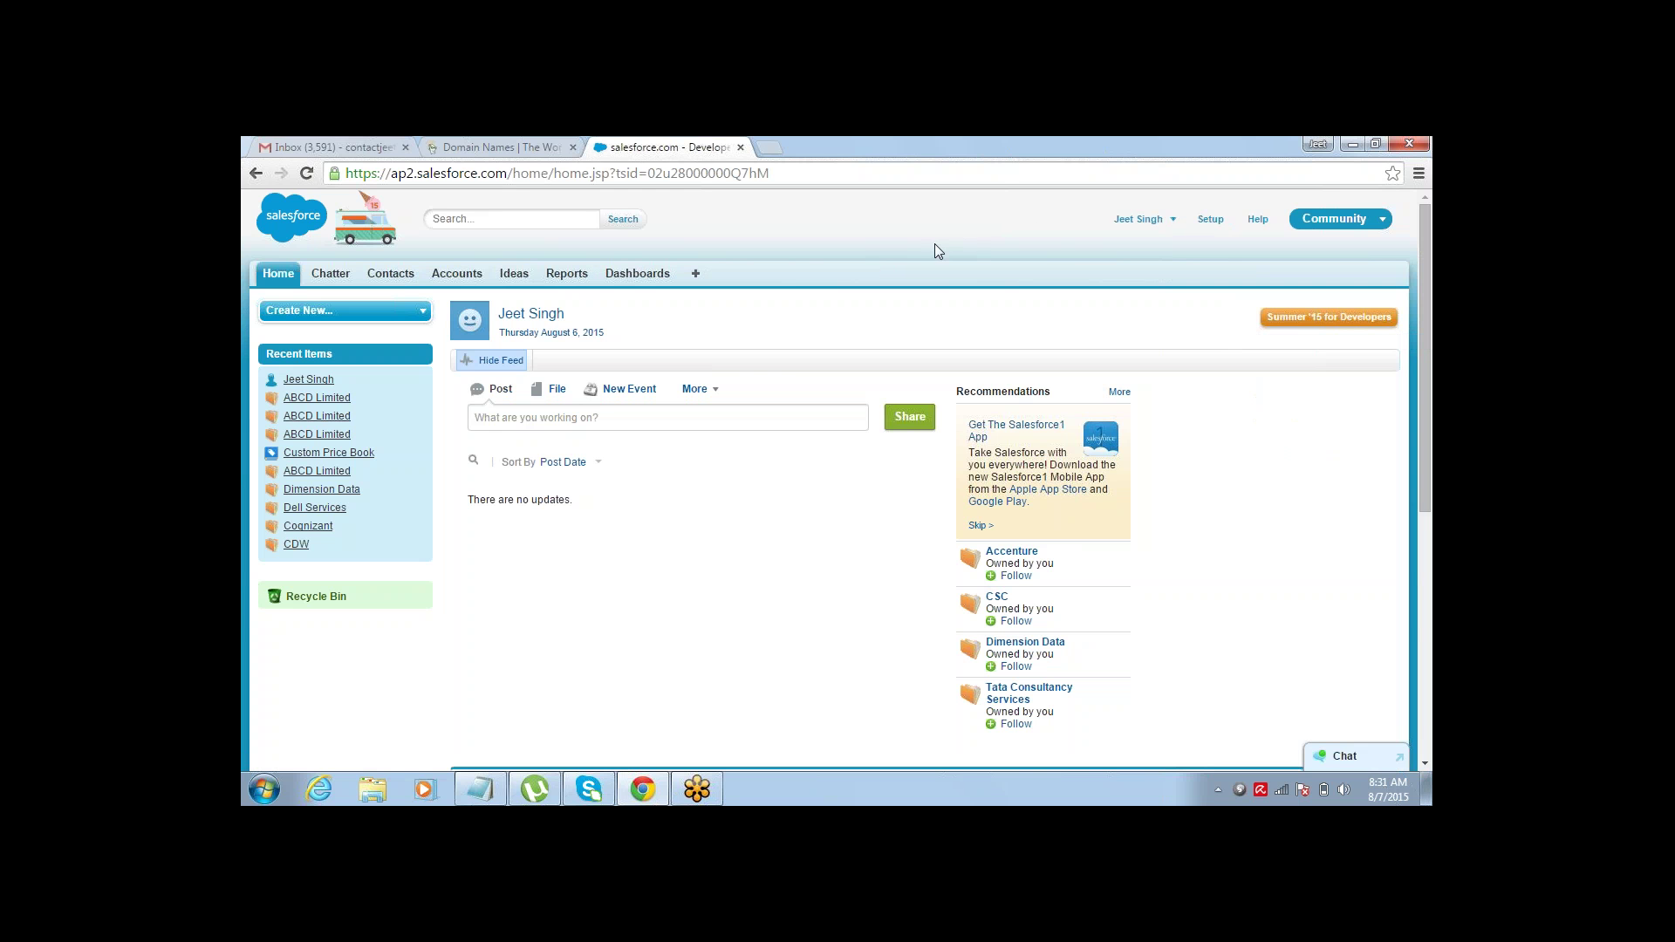
- Review the Notepad notes and return the Salesforce app from Community to Sales
mouse_move(489, 801)
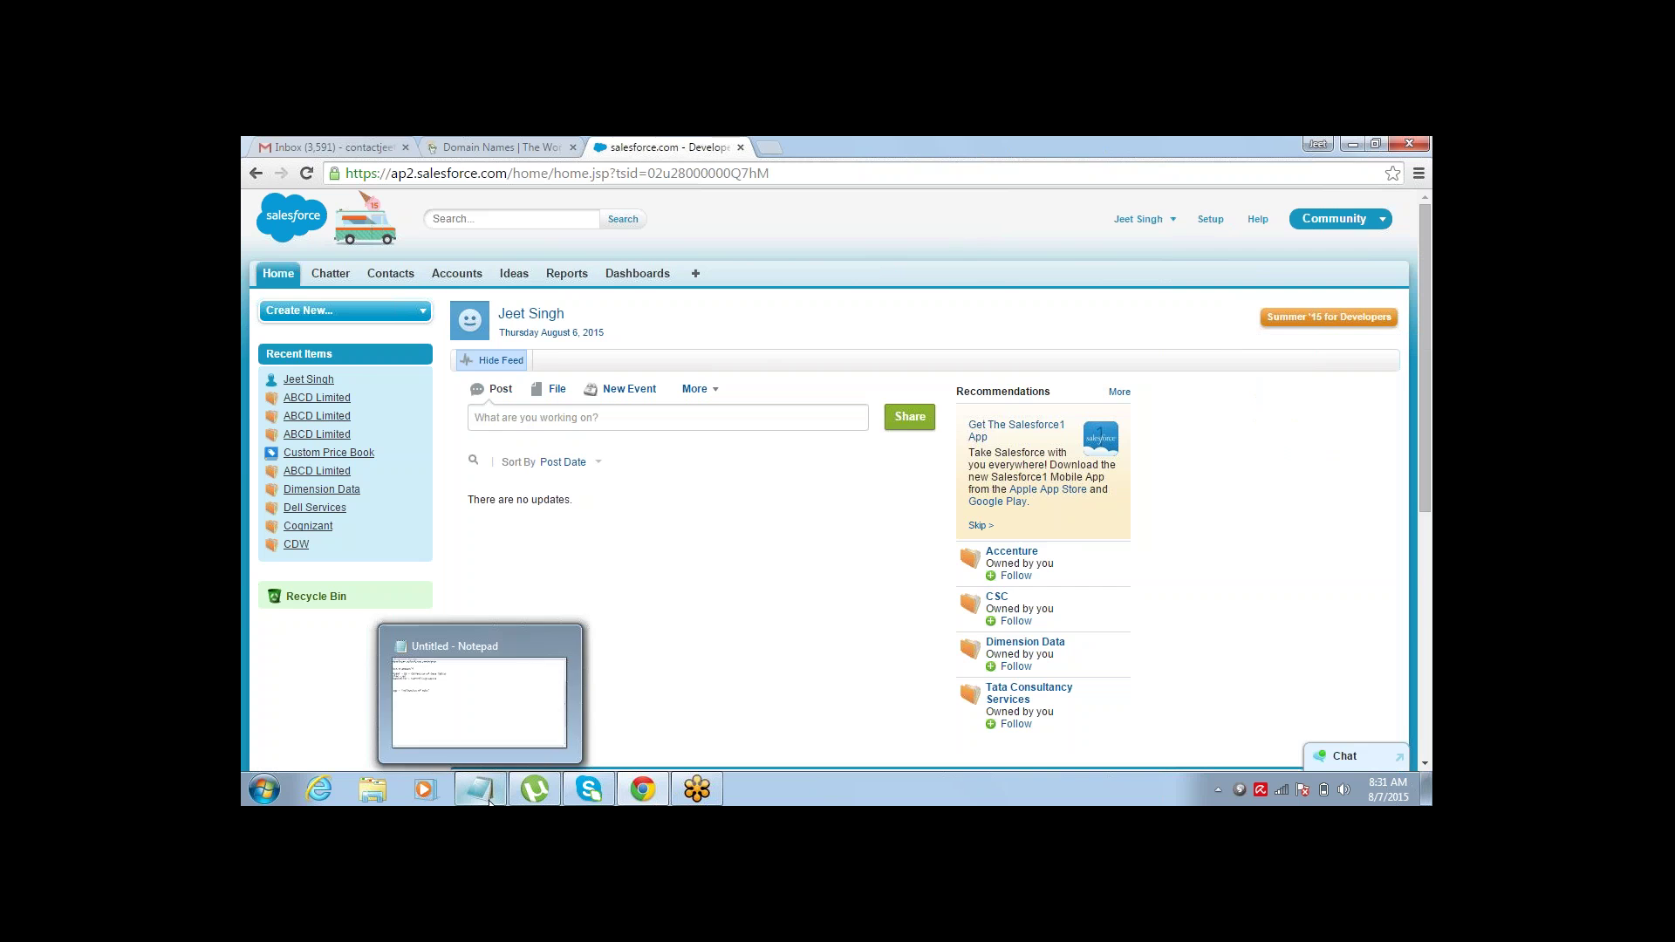
click(511, 709)
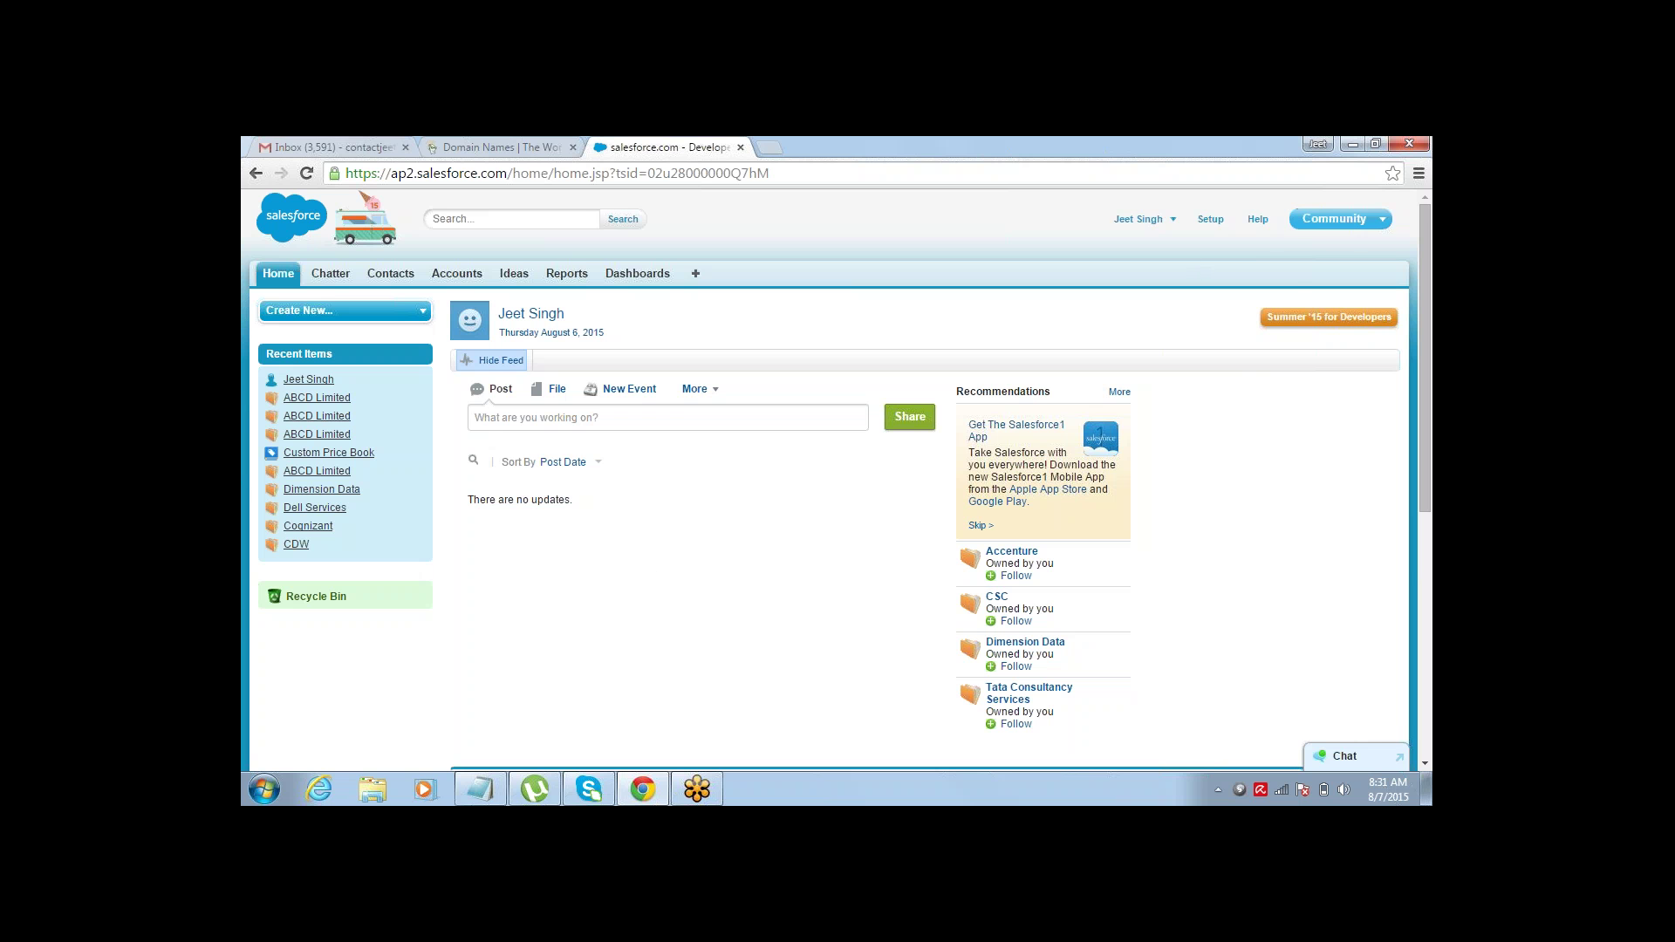
click(1344, 218)
click(1324, 259)
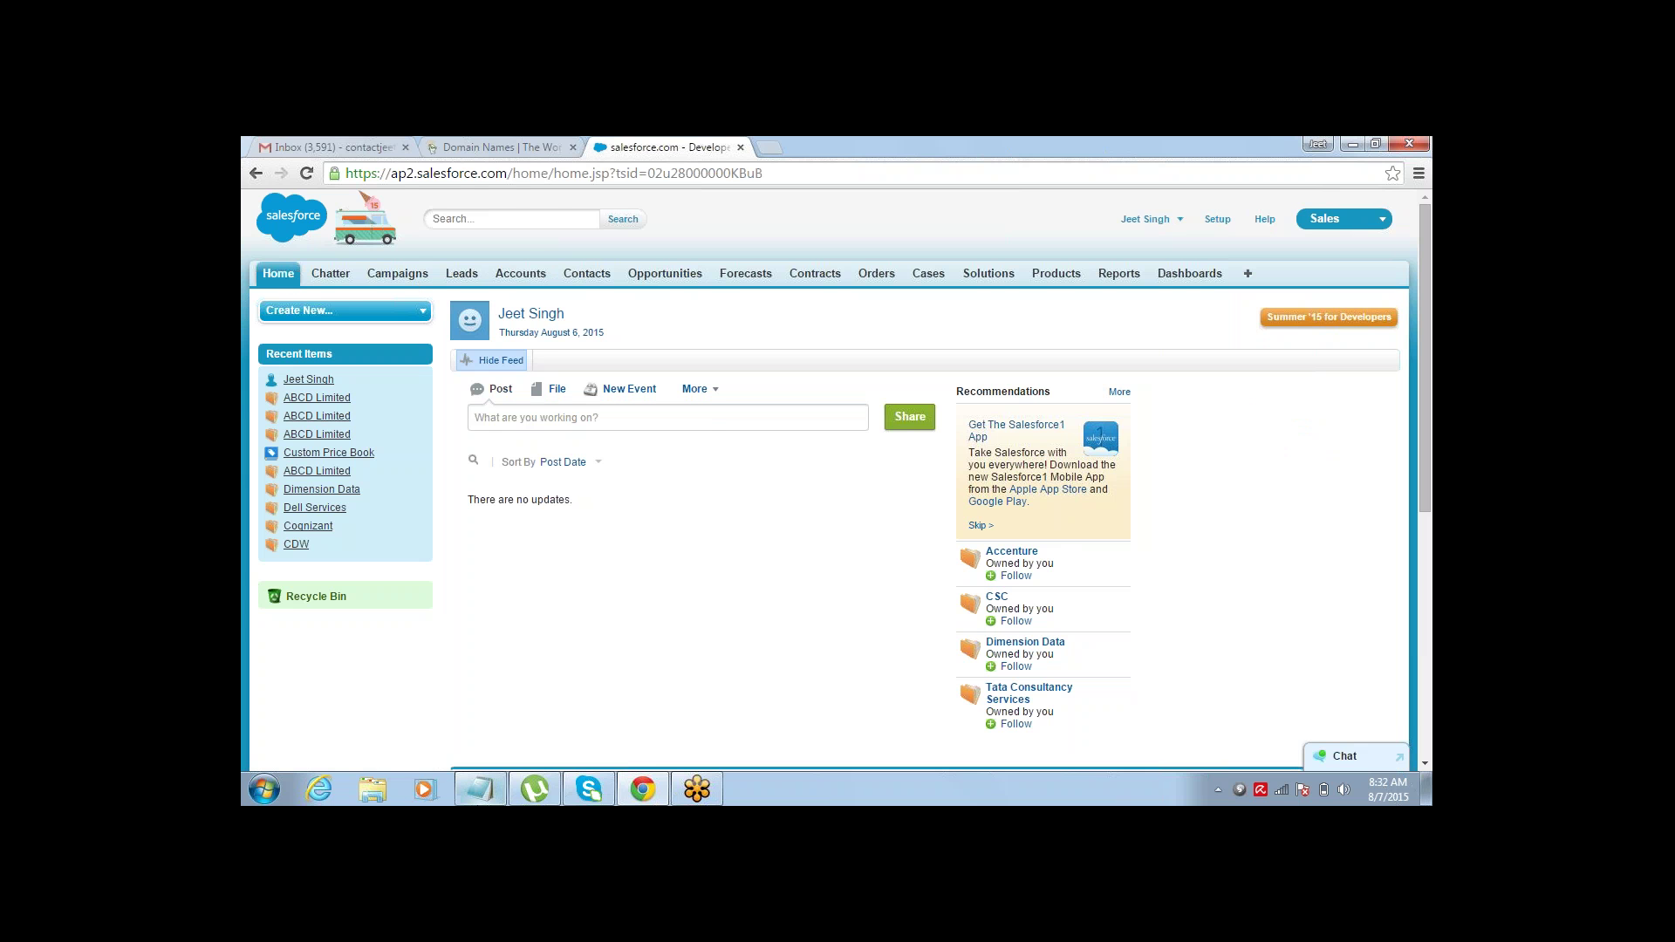
- Revisit the Notepad notes and switch to the PowerPoint slide with the ABC Ltd laptop sales scenario
click(481, 791)
click(481, 790)
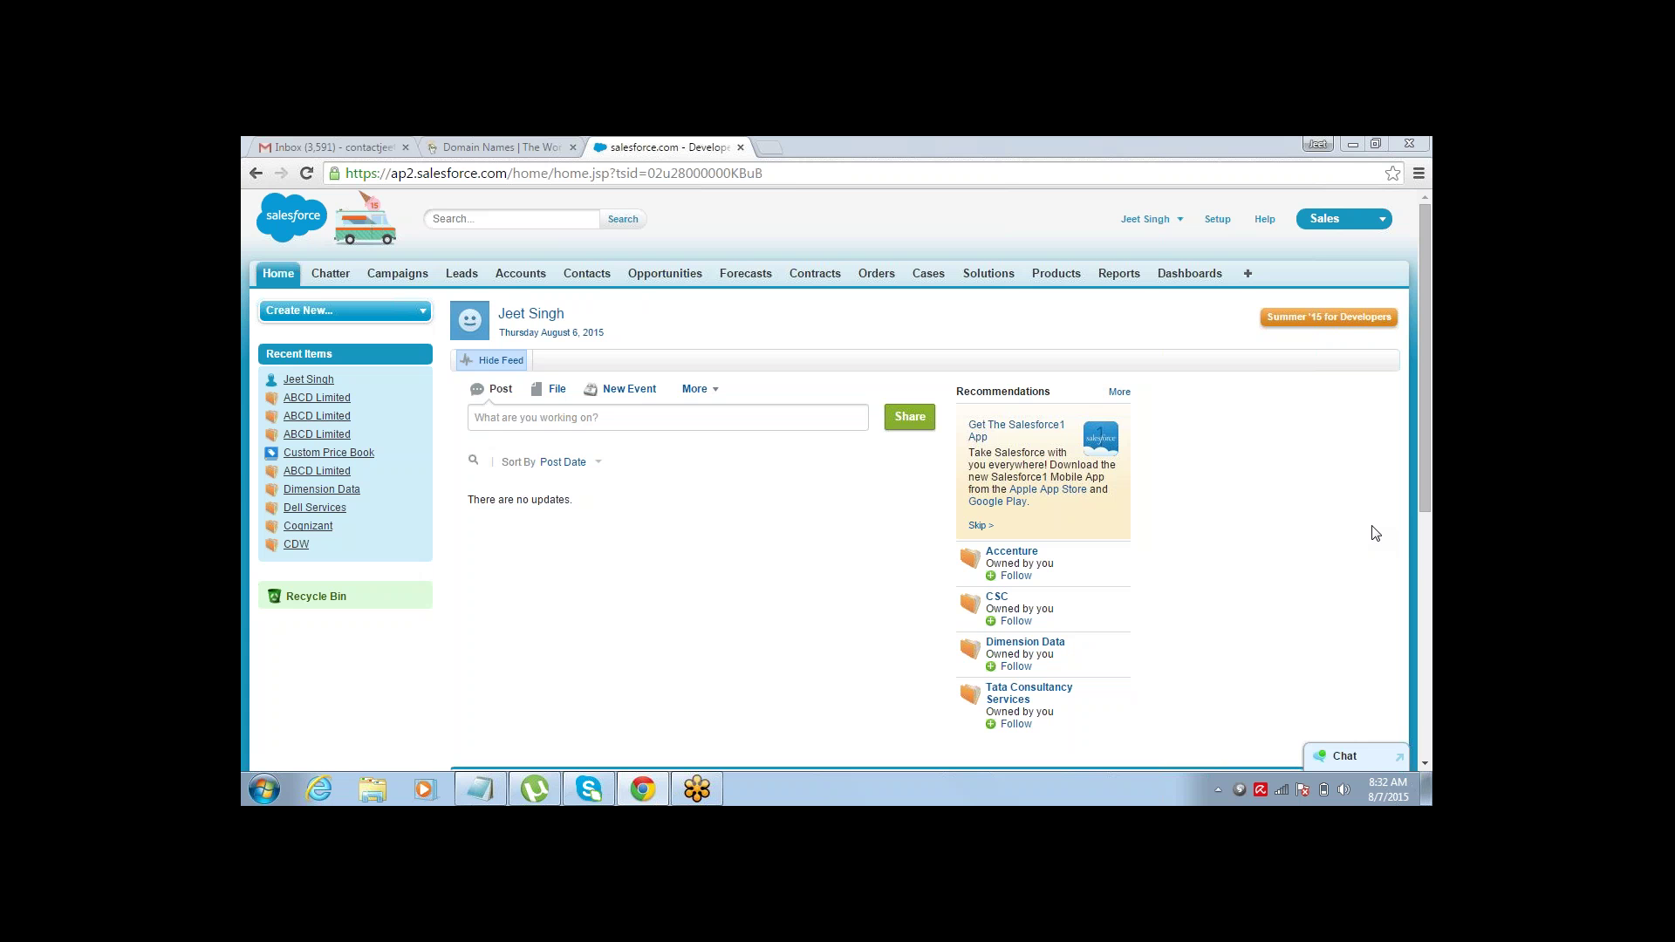
key(alt+Tab)
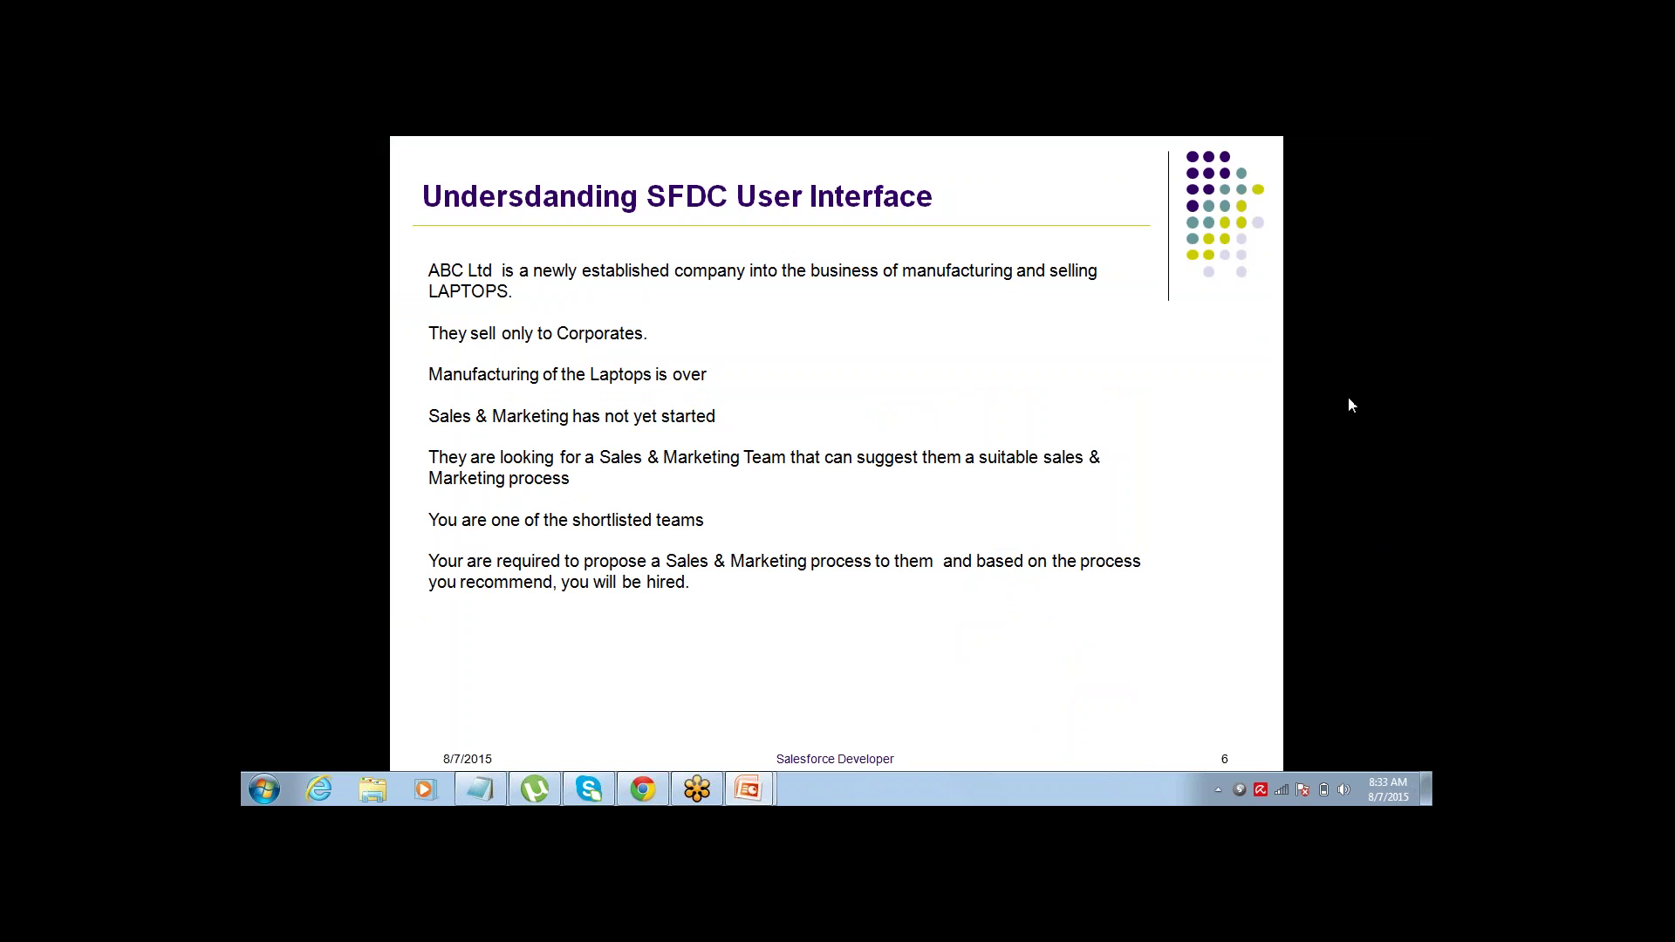
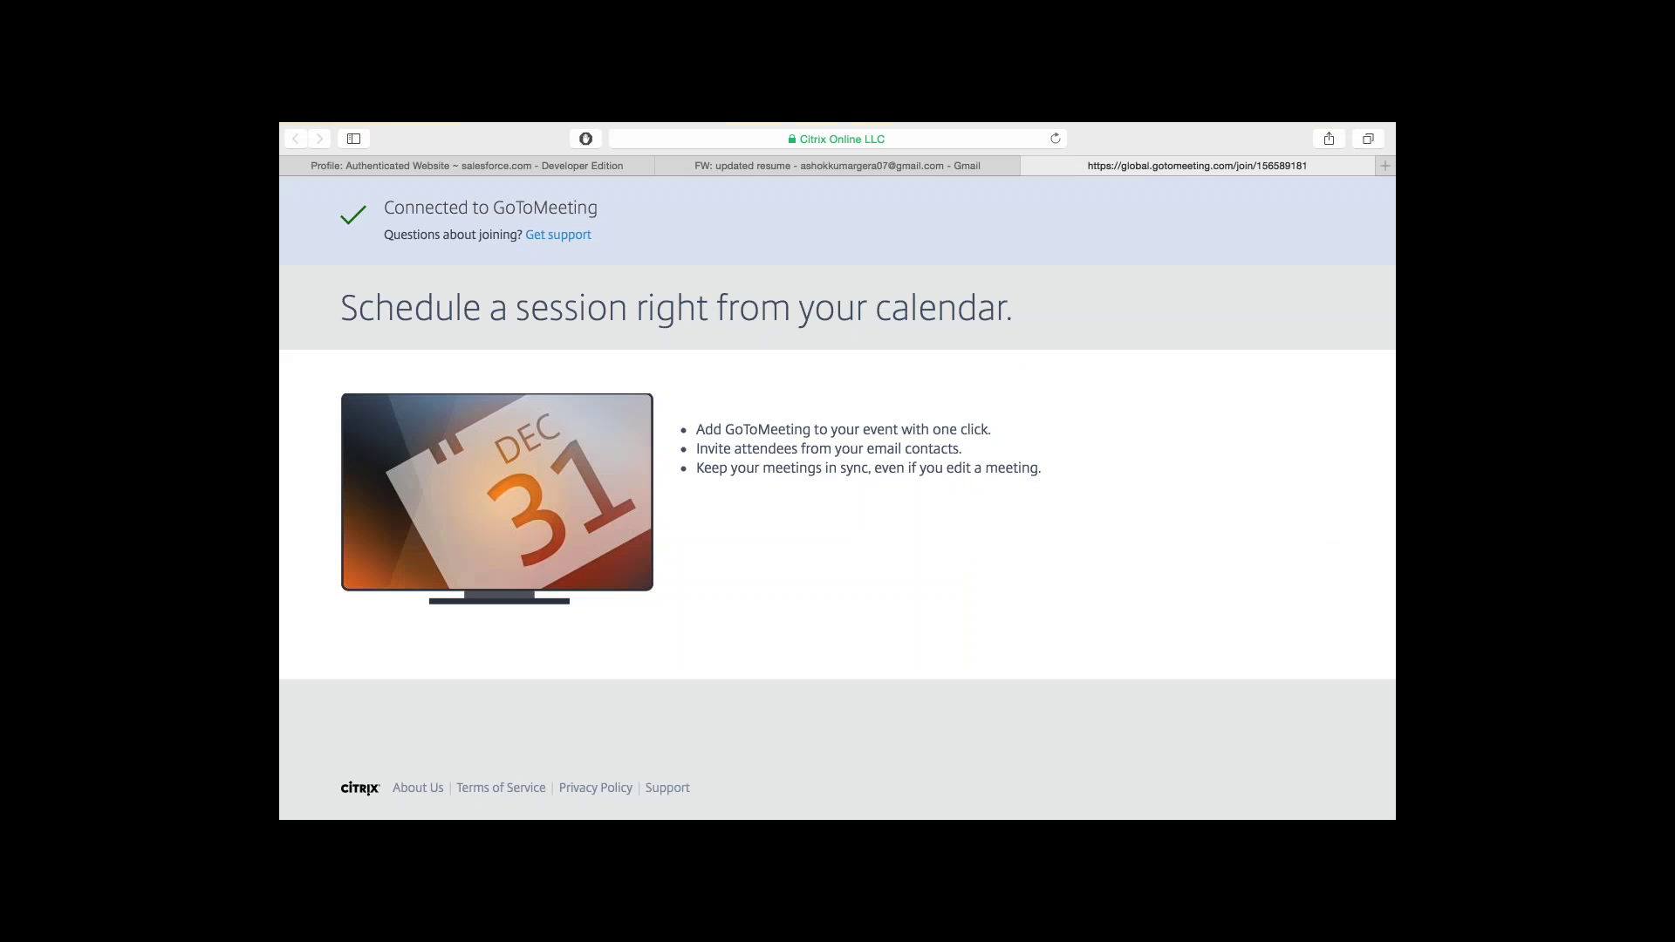
- Switch to the Notes app to view the laptop marketing note, bring up GoToMeeting and return to Notes
key(ctrl+Left)
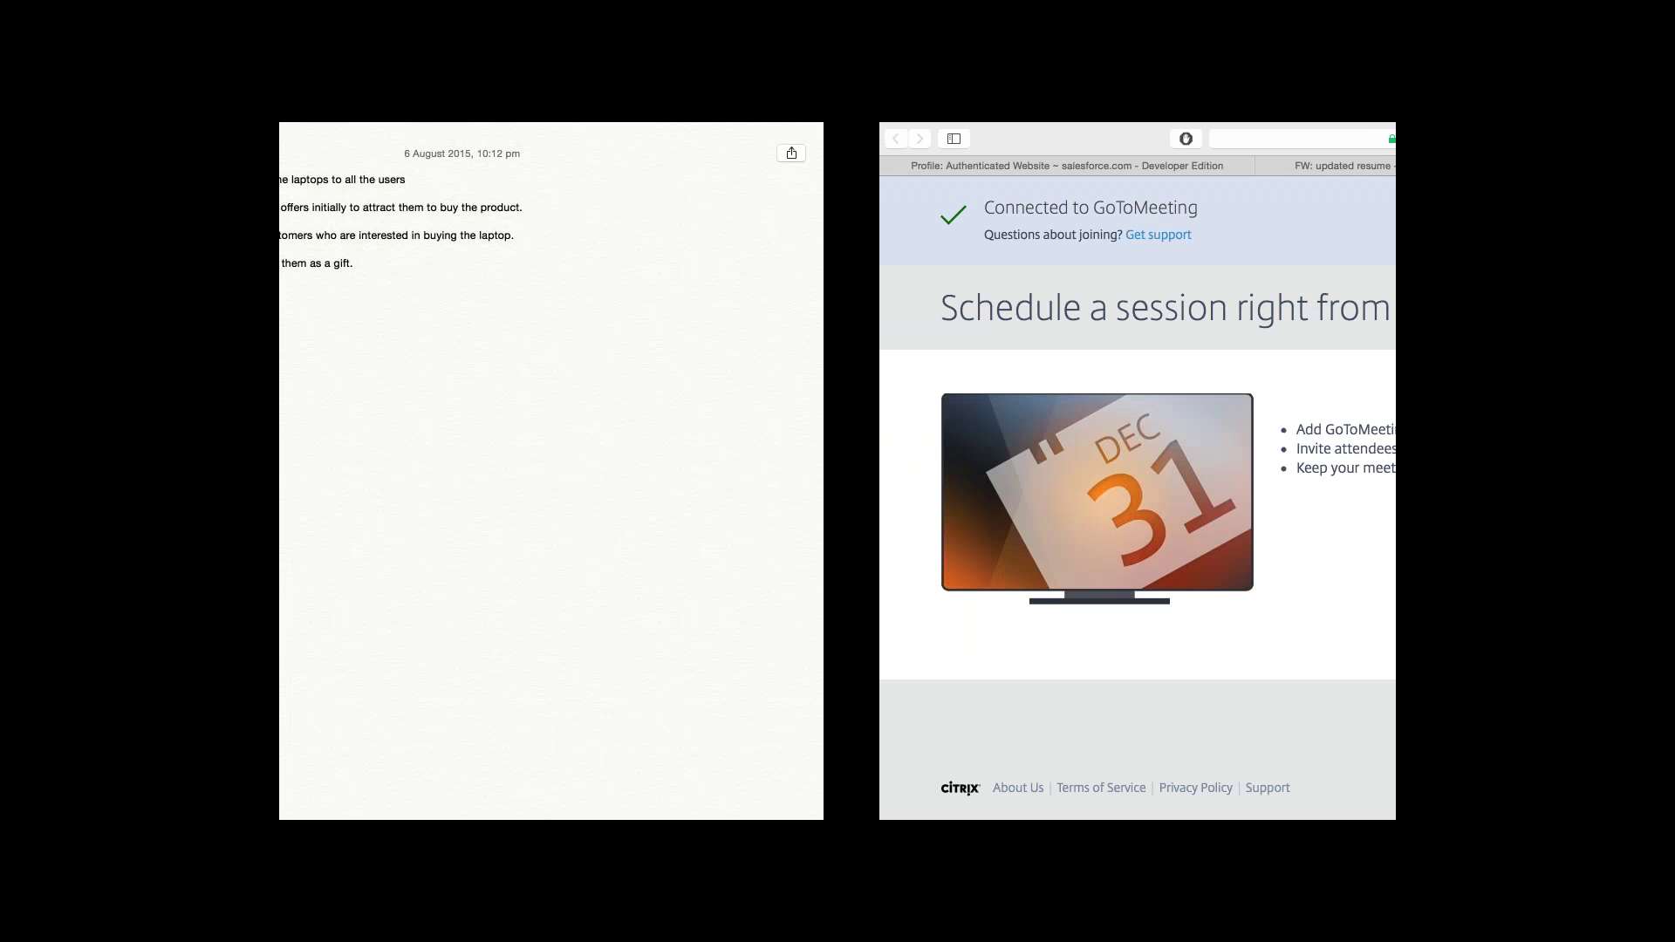
mouse_move(1069, 819)
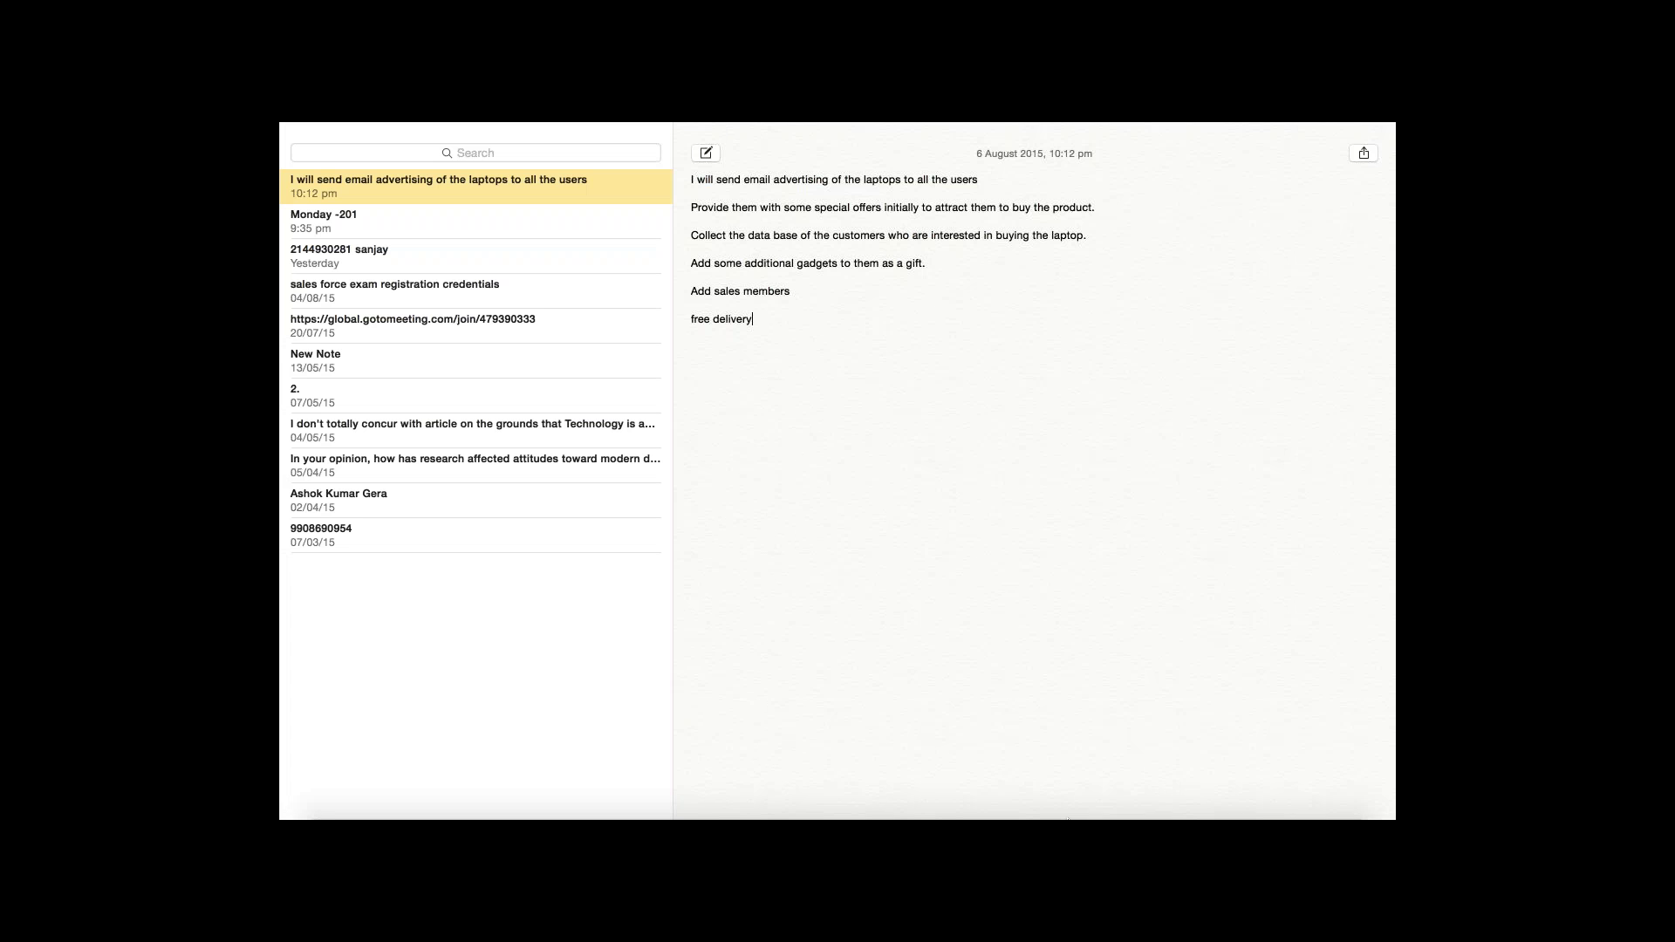
click(1245, 801)
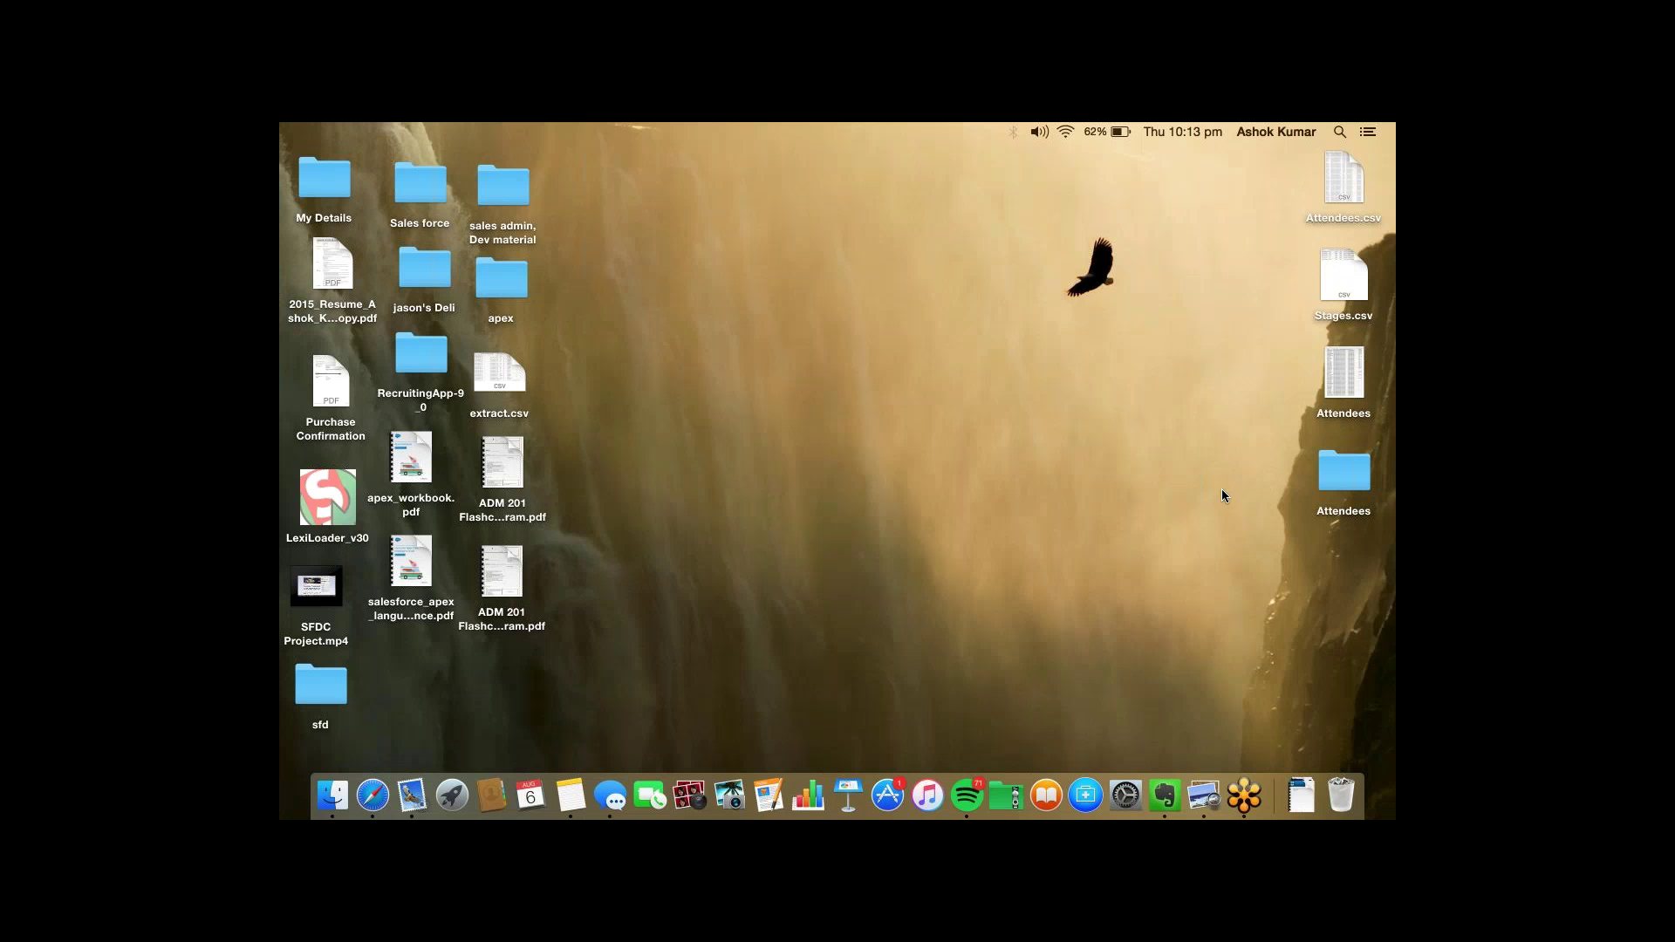
click(572, 790)
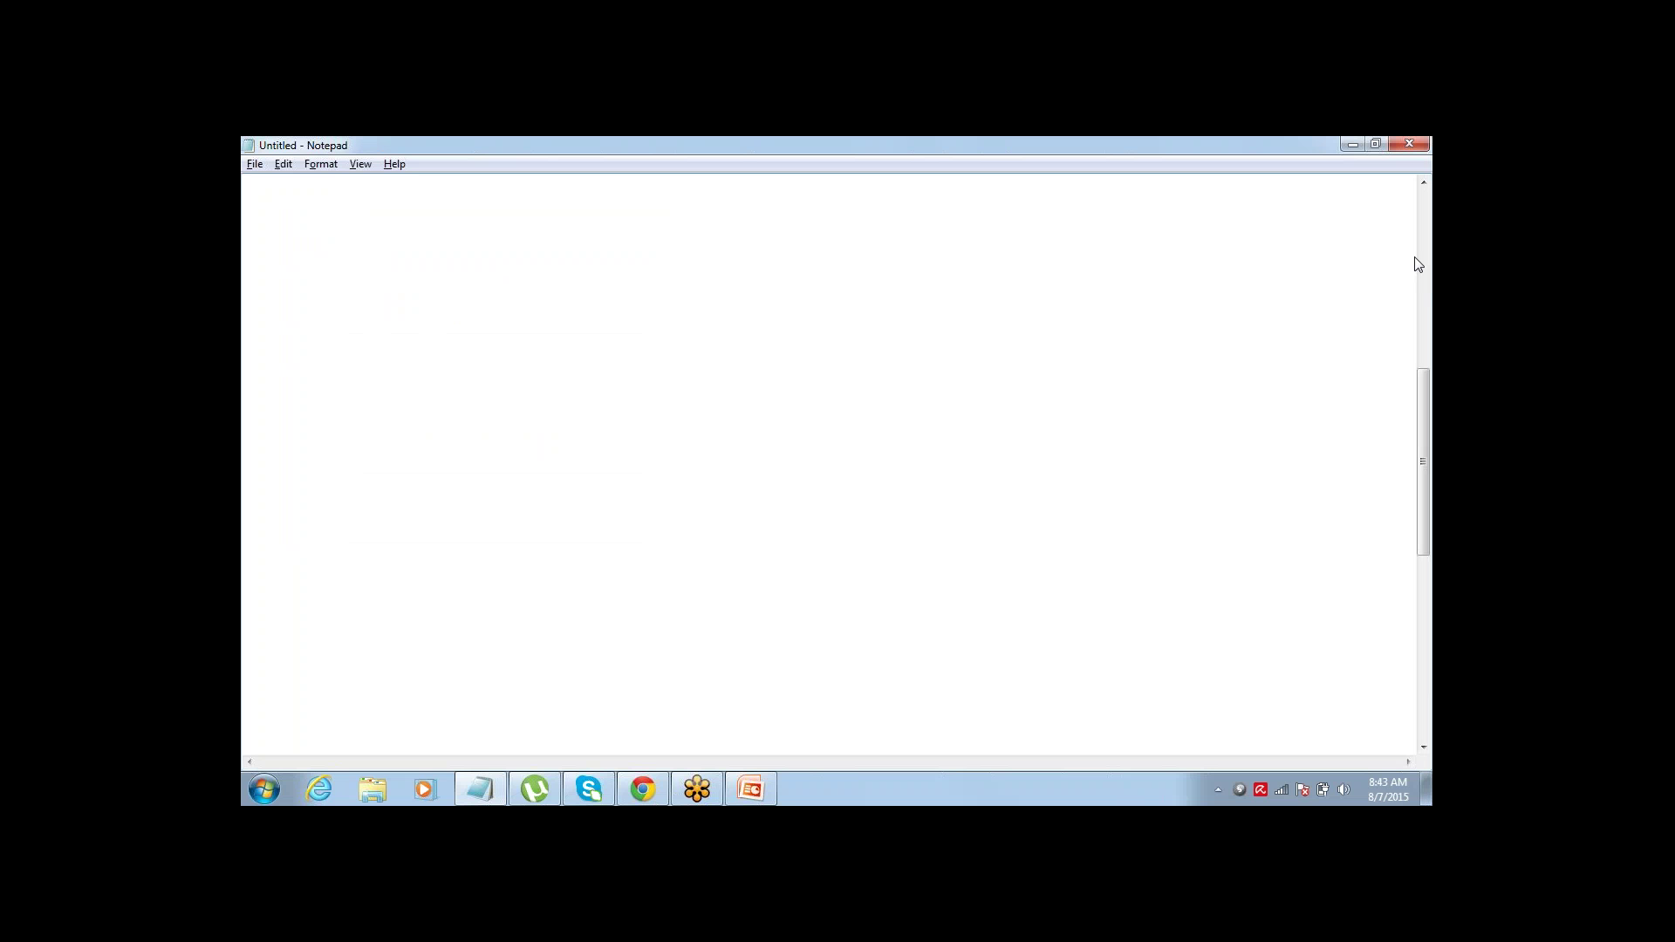
- Write "Step 1> Advertise" in Notepad with the line "Emails, Googe Ads, flyers" below it
click(492, 186)
text(Step 1> Advert)
key(BackSpace)
text(tise)
key(Return)
text(Email)
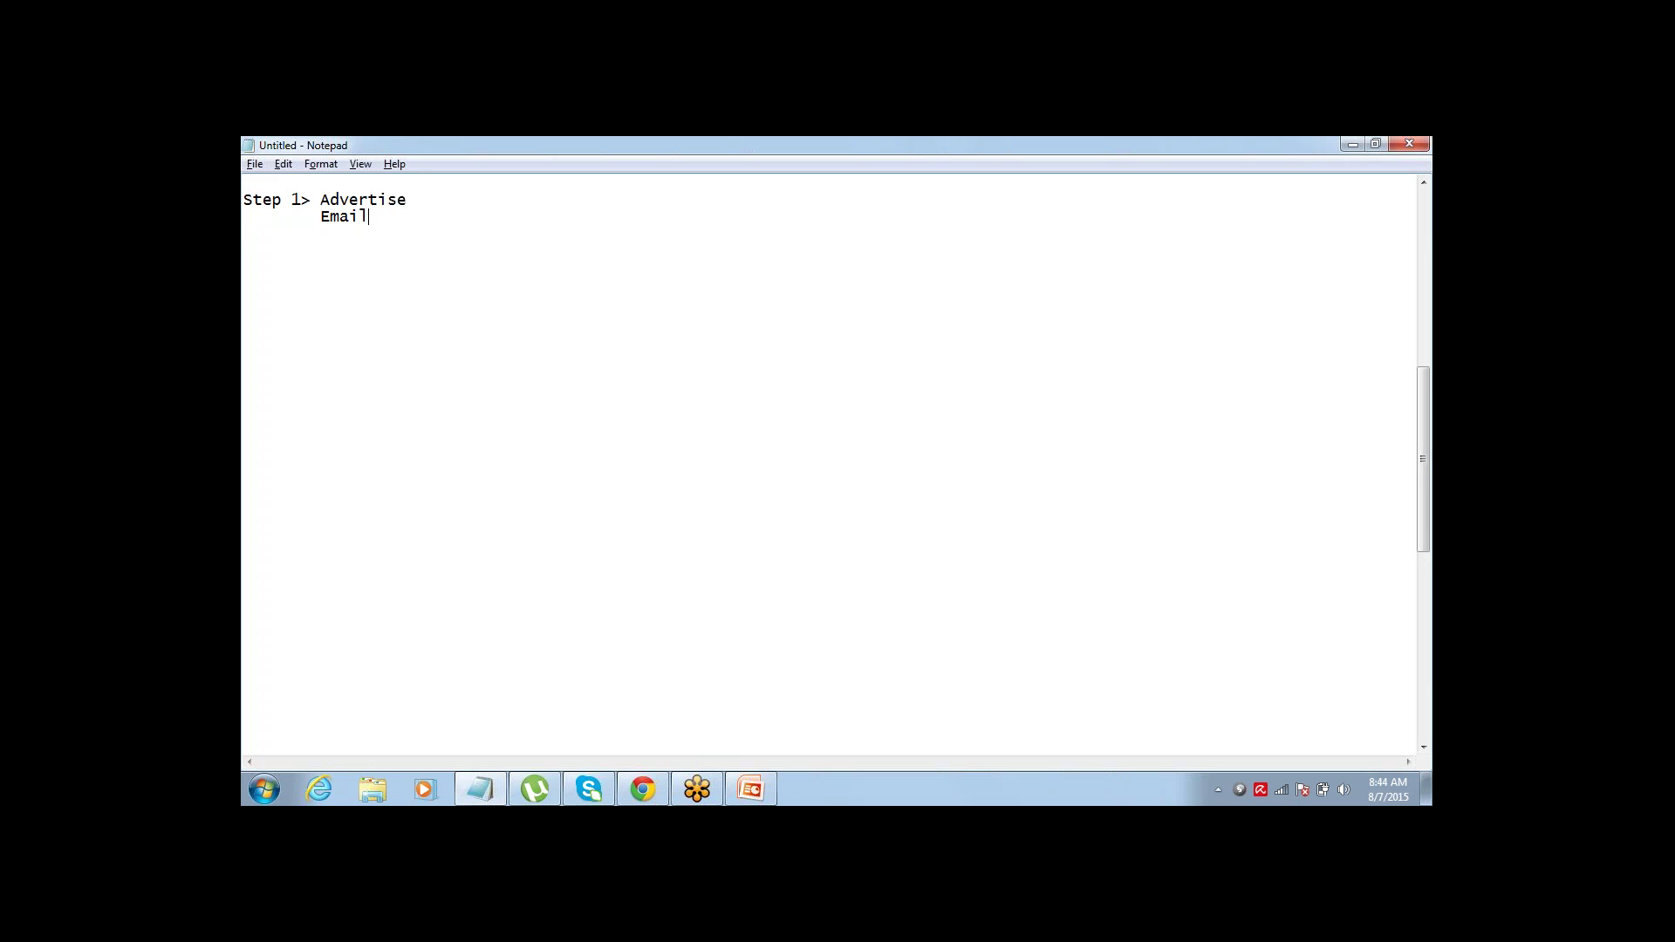
text(s, Googe  Ads, flyers)
- Review the scenario slide in PowerPoint, and switch to Salesforce in Chrome to open the Campaigns page
key(alt+Tab)
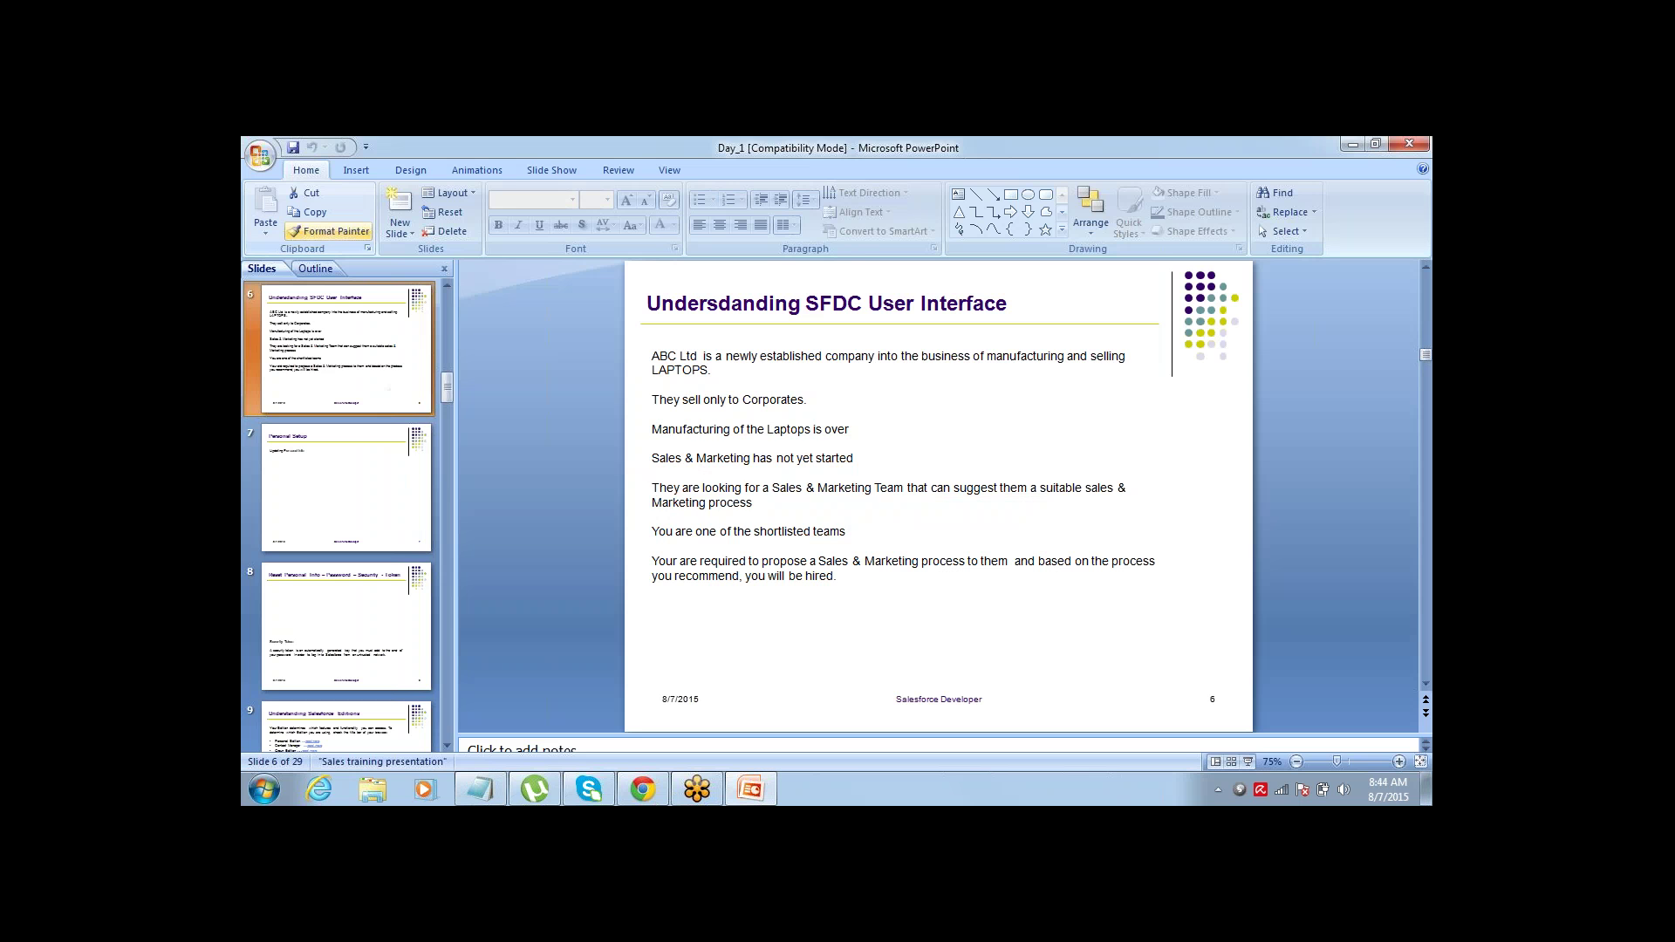
key(alt+Tab)
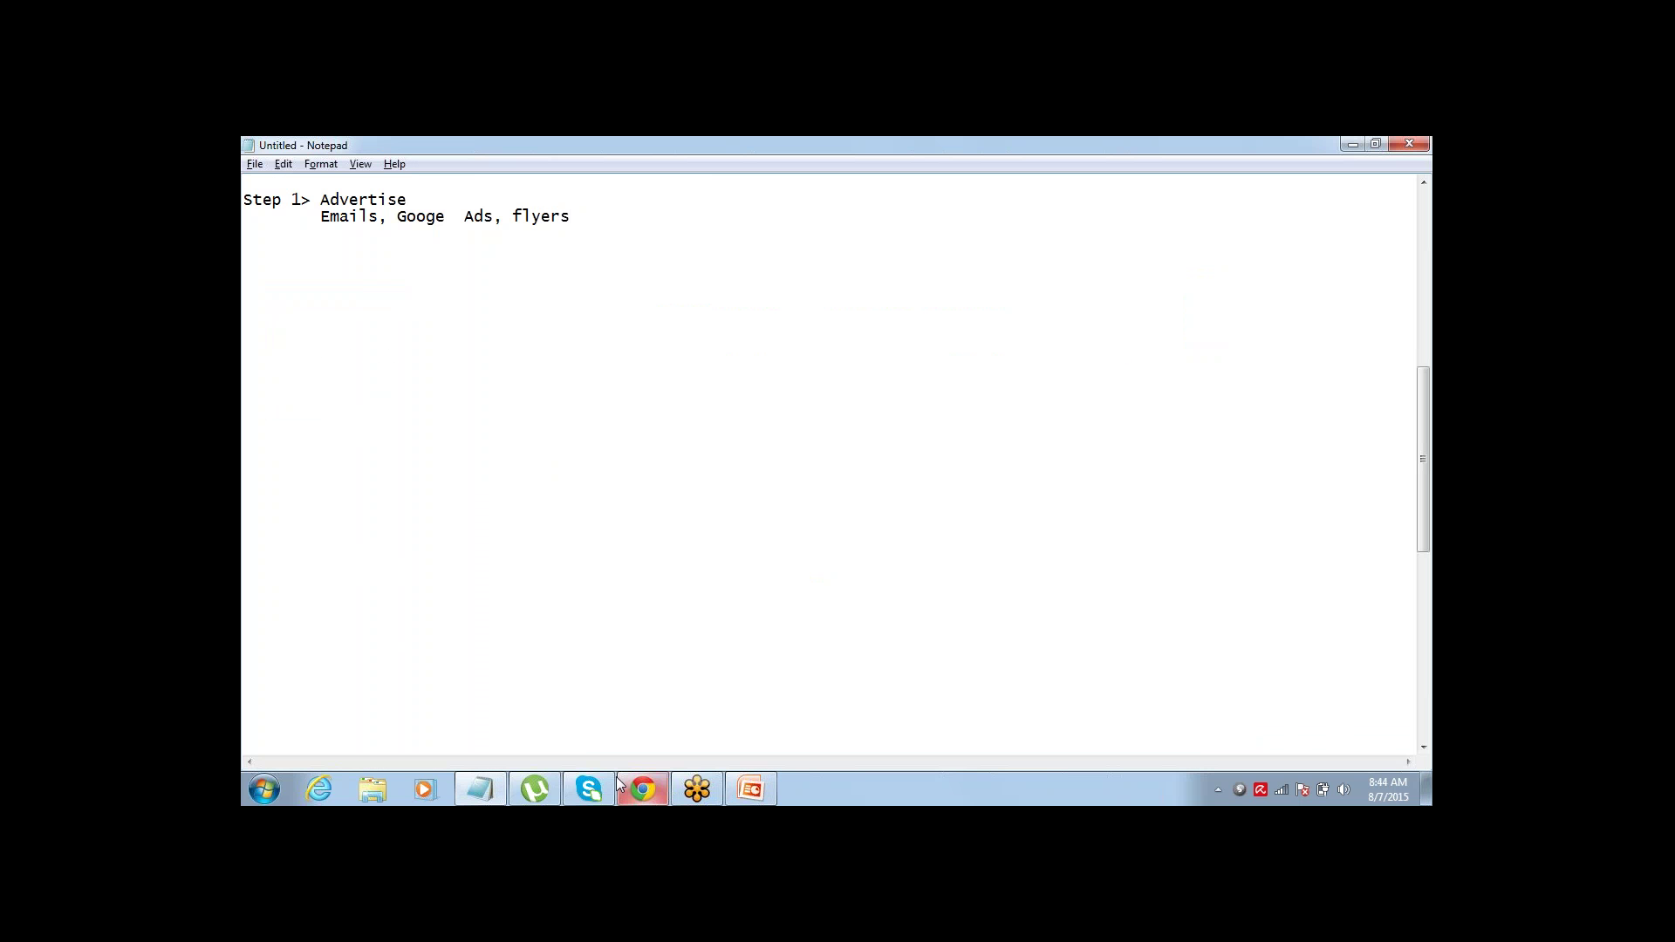
click(644, 789)
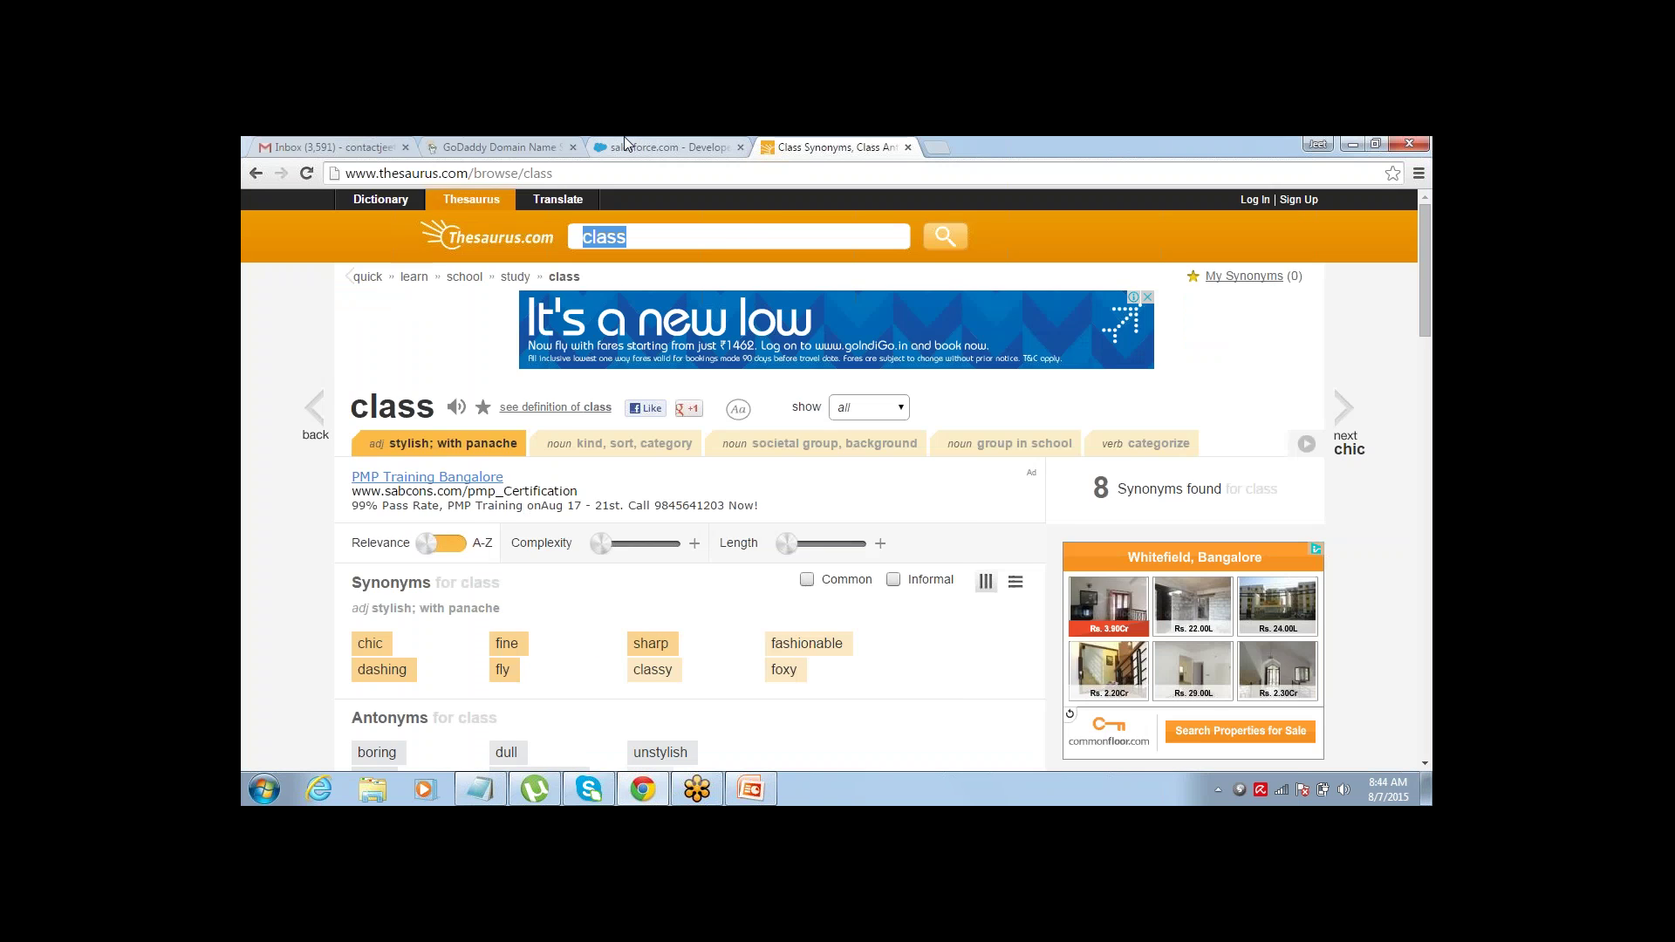
click(664, 147)
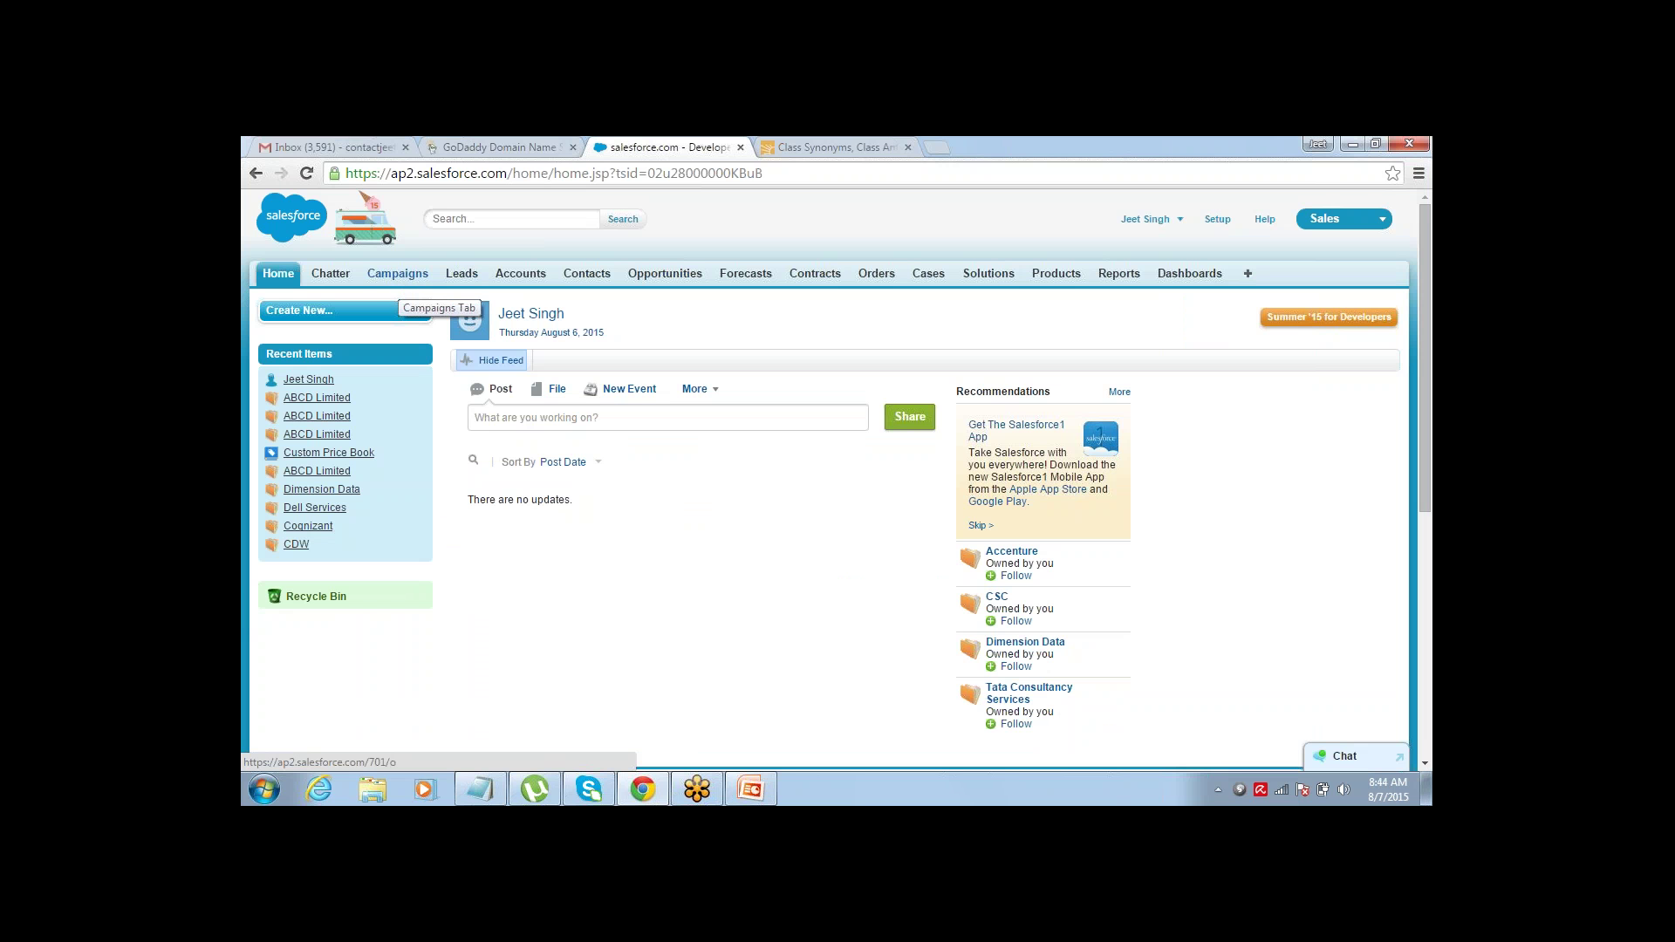
click(401, 279)
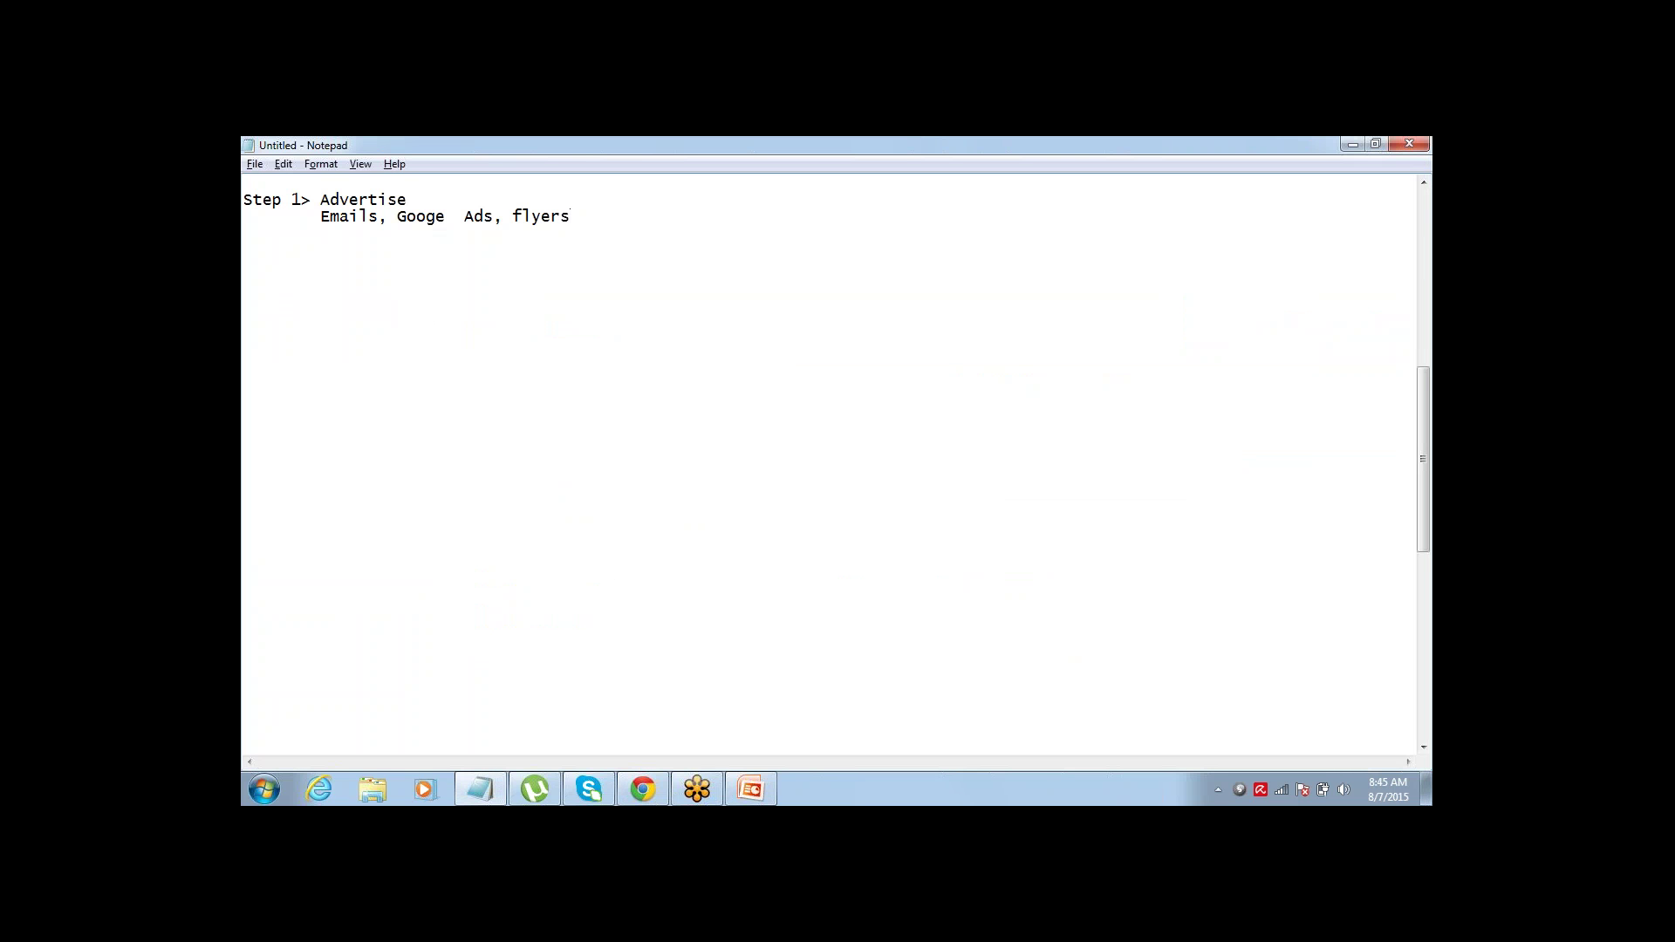
- Add blank lines below the advertising note in Notepad and compare it with the Campaigns page in Salesforce
key(Return)
key(Return)
key(Return)
key(Up)
key(alt+Tab)
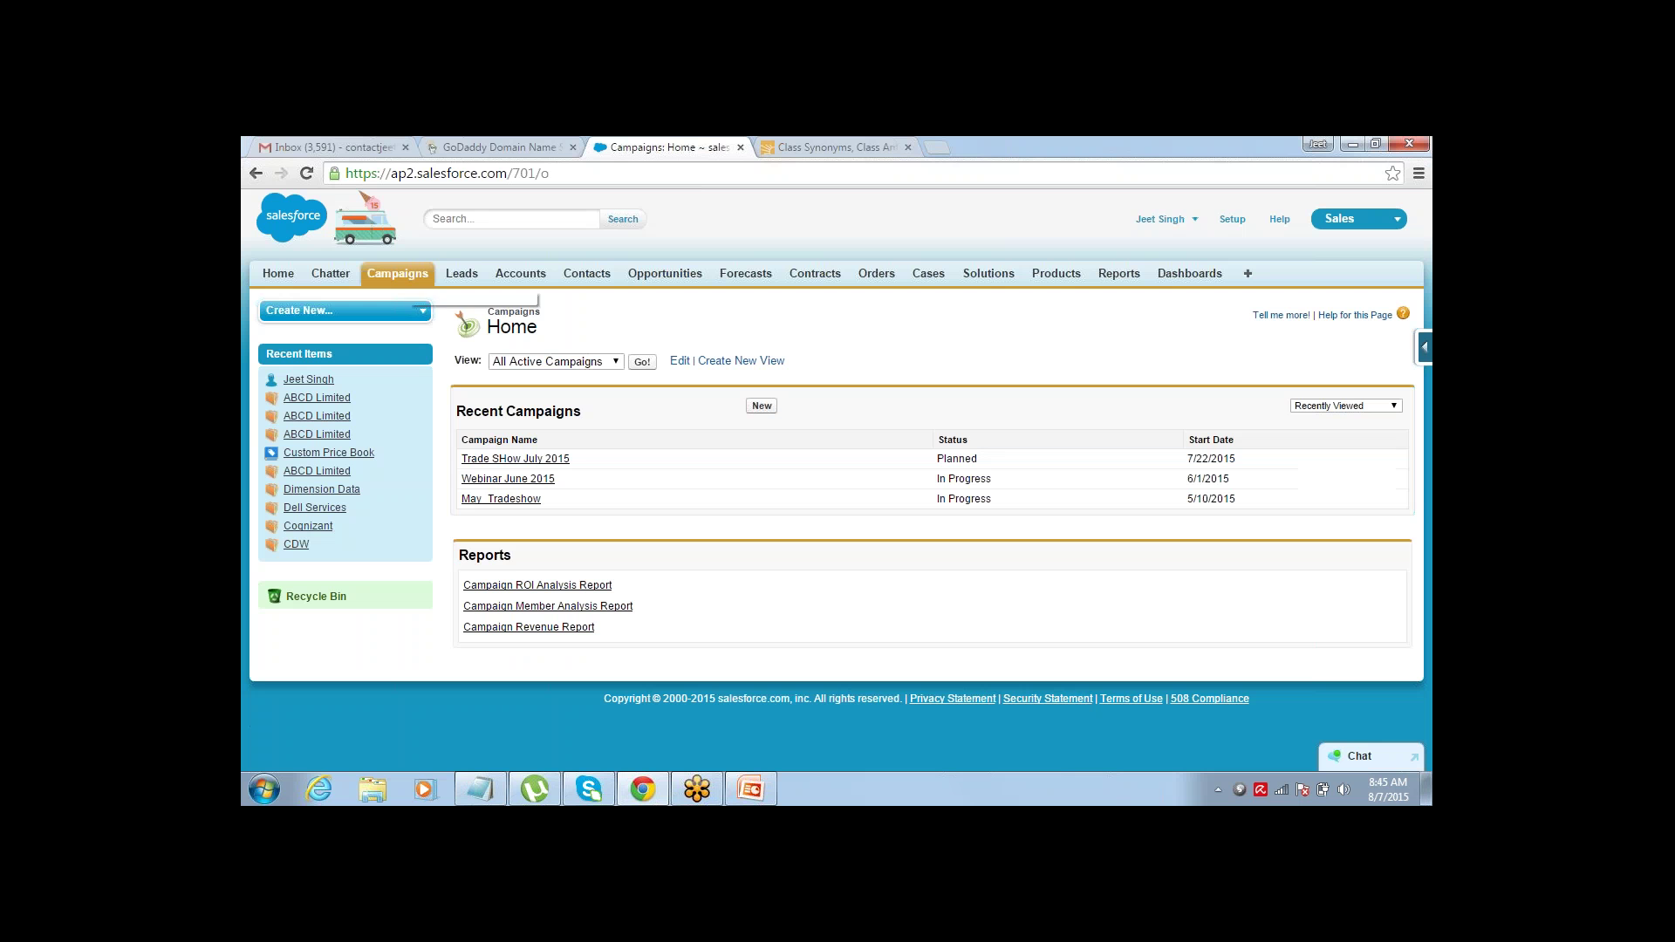
key(alt+Tab)
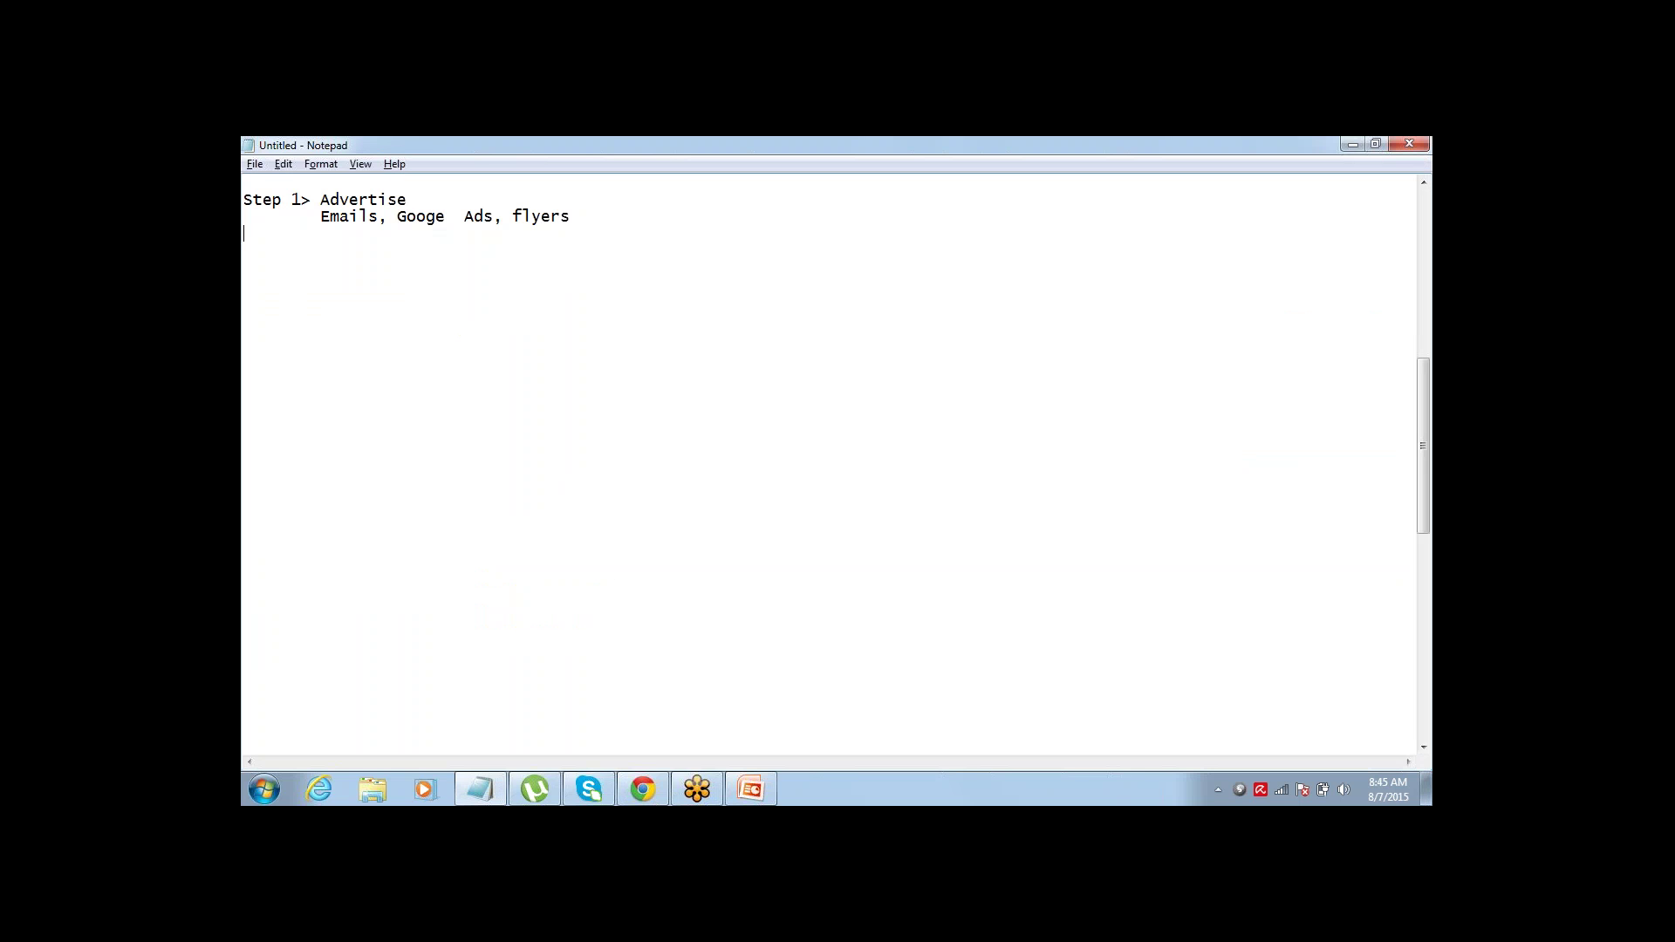
key(alt+Tab)
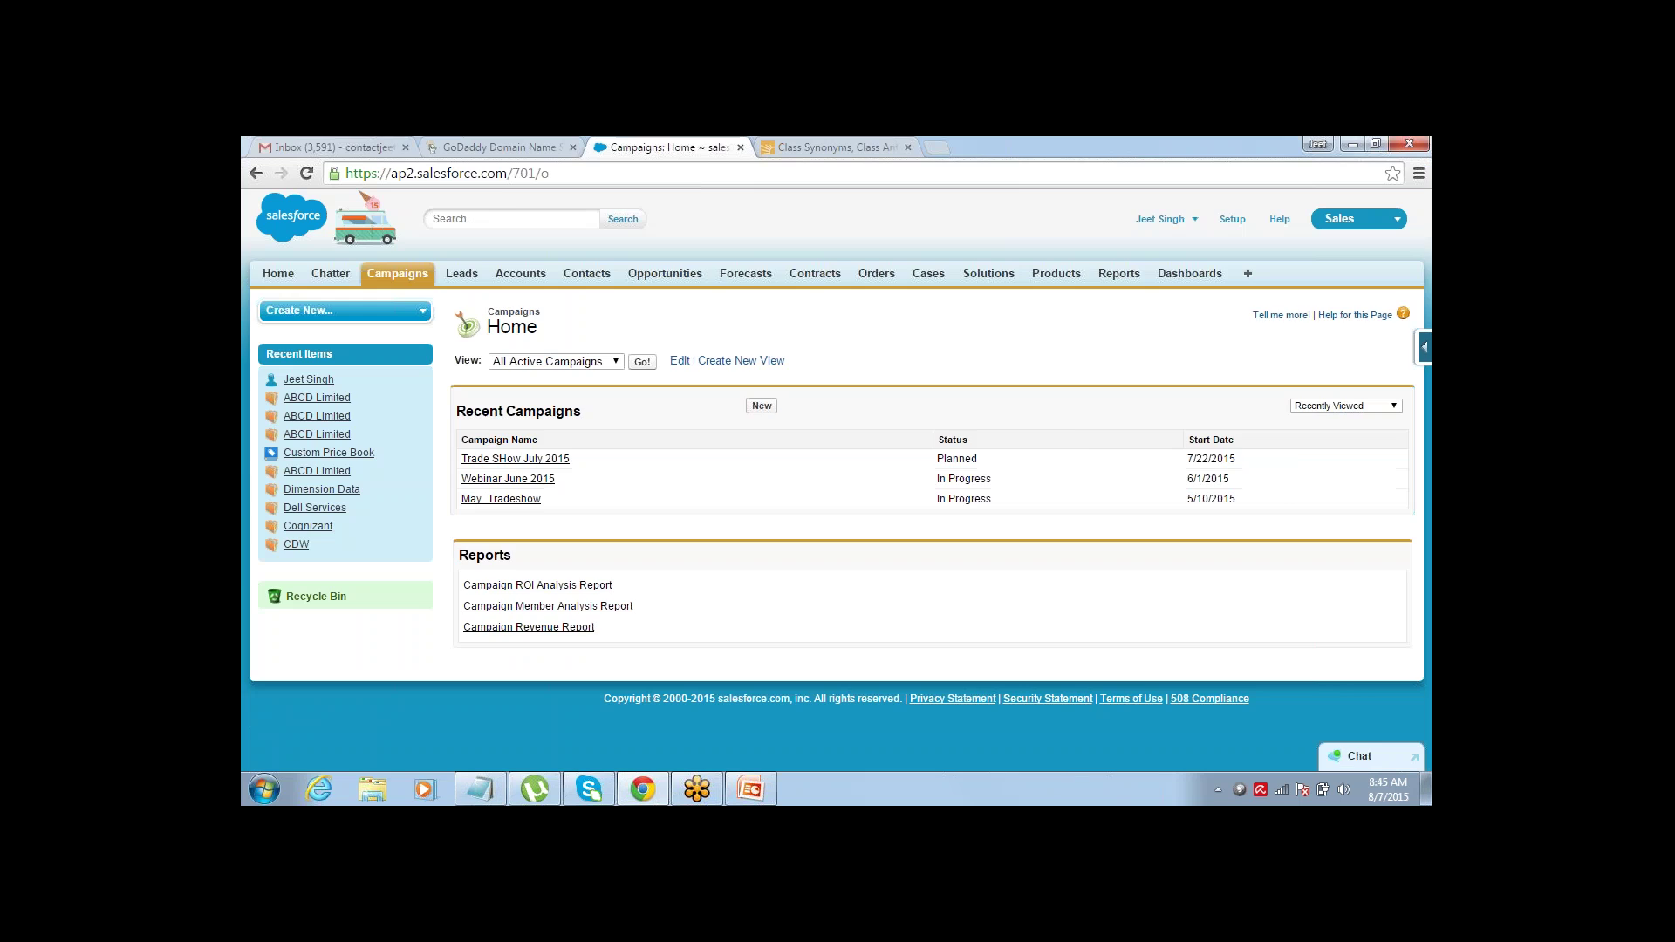
key(alt+Tab)
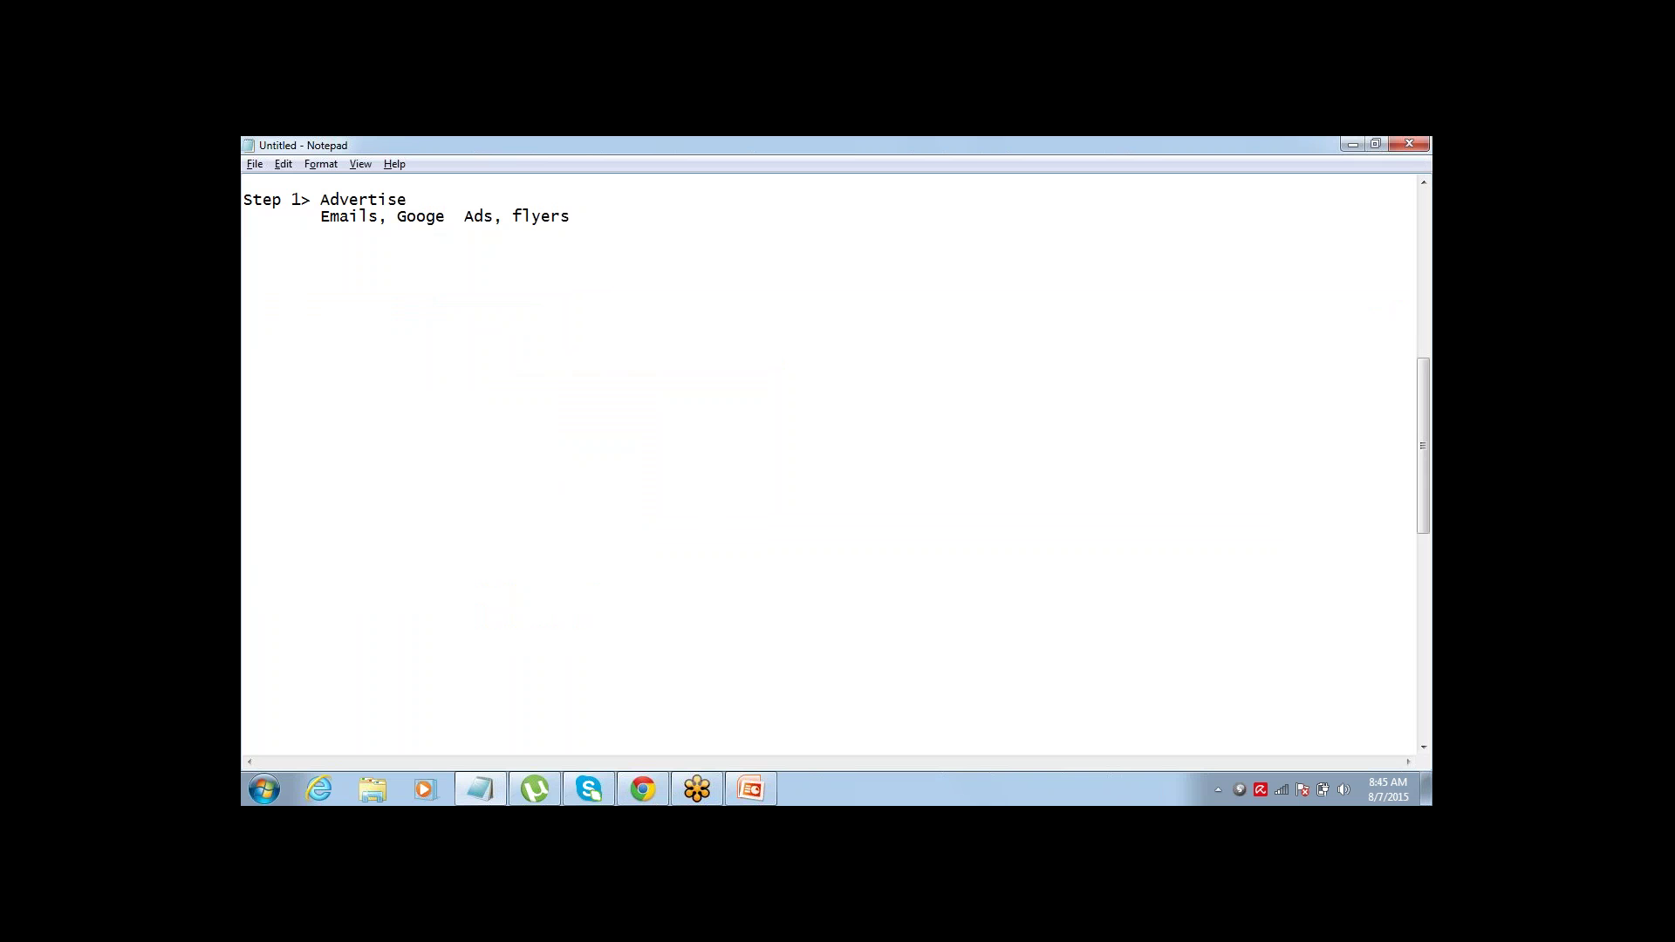
- Write "Step 2> Responses/ Intereseted" below the advertising lines in Notepad
text(Step 2> Responses:)
key(BackSpace)
text(/ Intereseted)
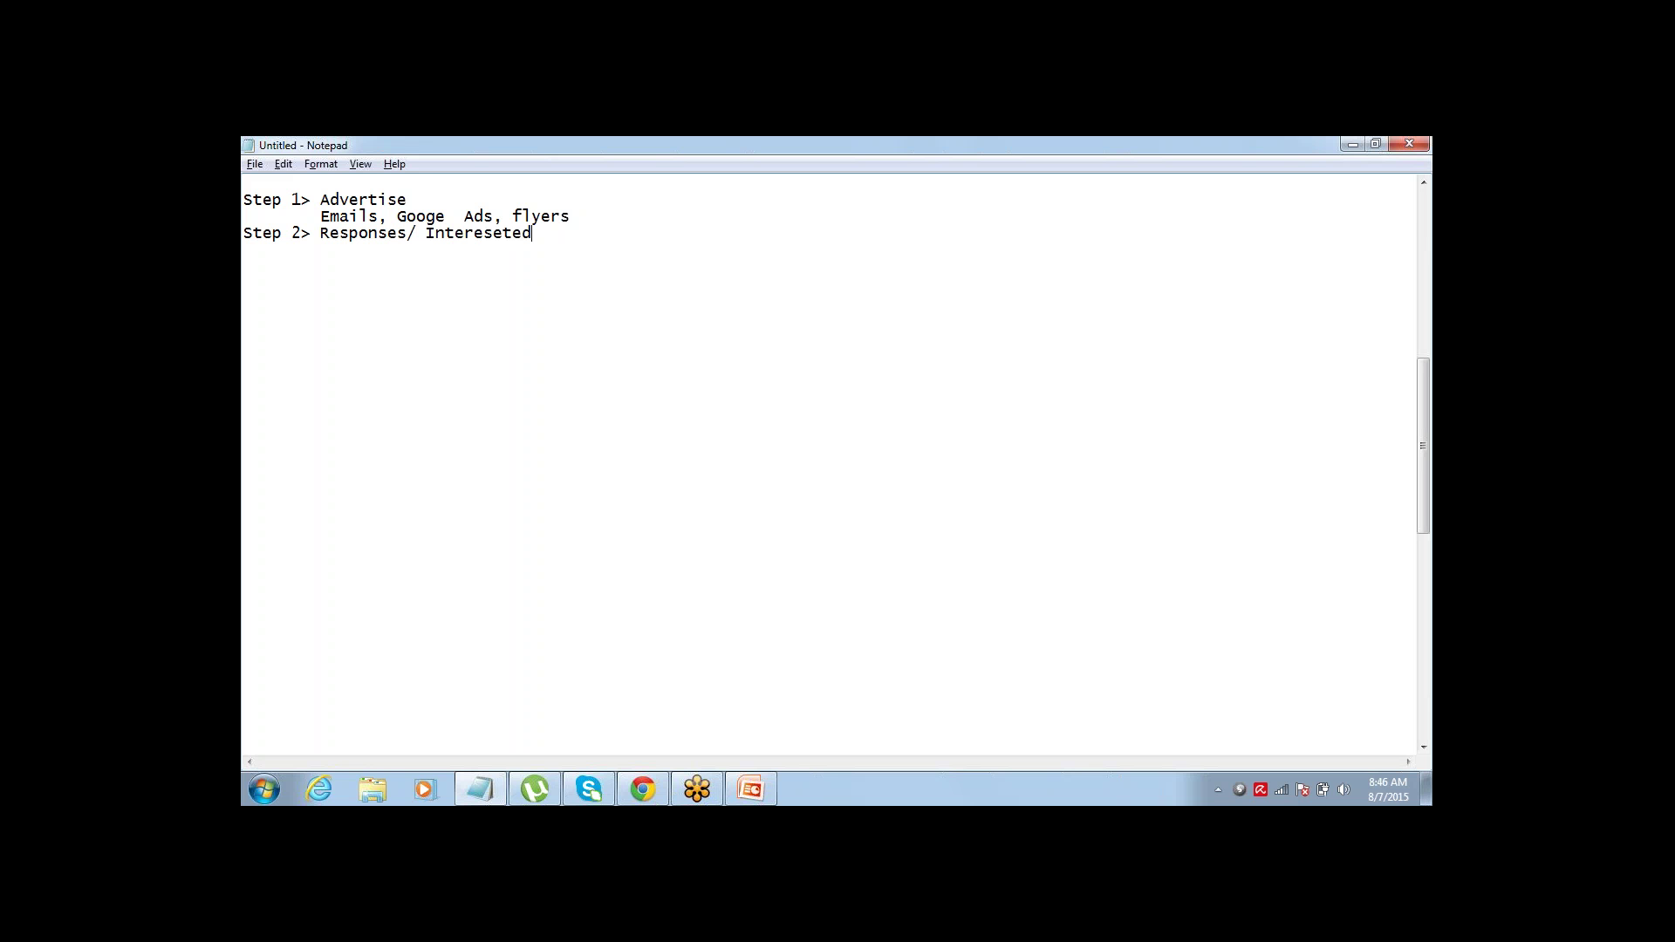
- Switch to Salesforce in Chrome to open the Leads page, and return to the Notepad notes
key(alt+Tab)
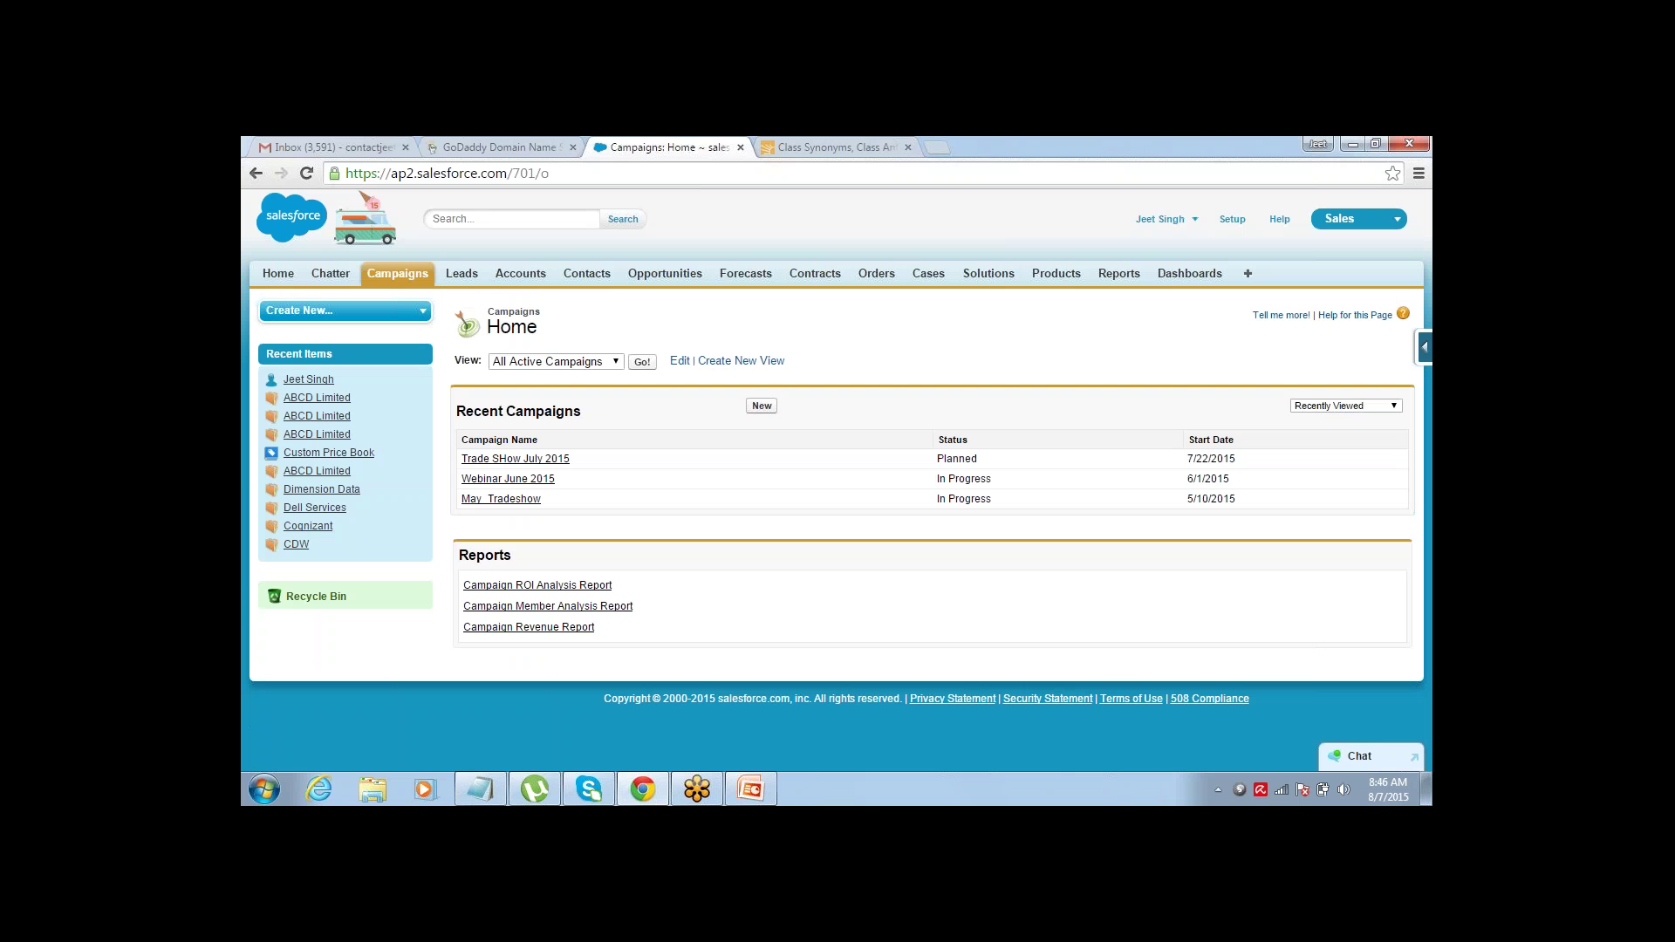
click(463, 277)
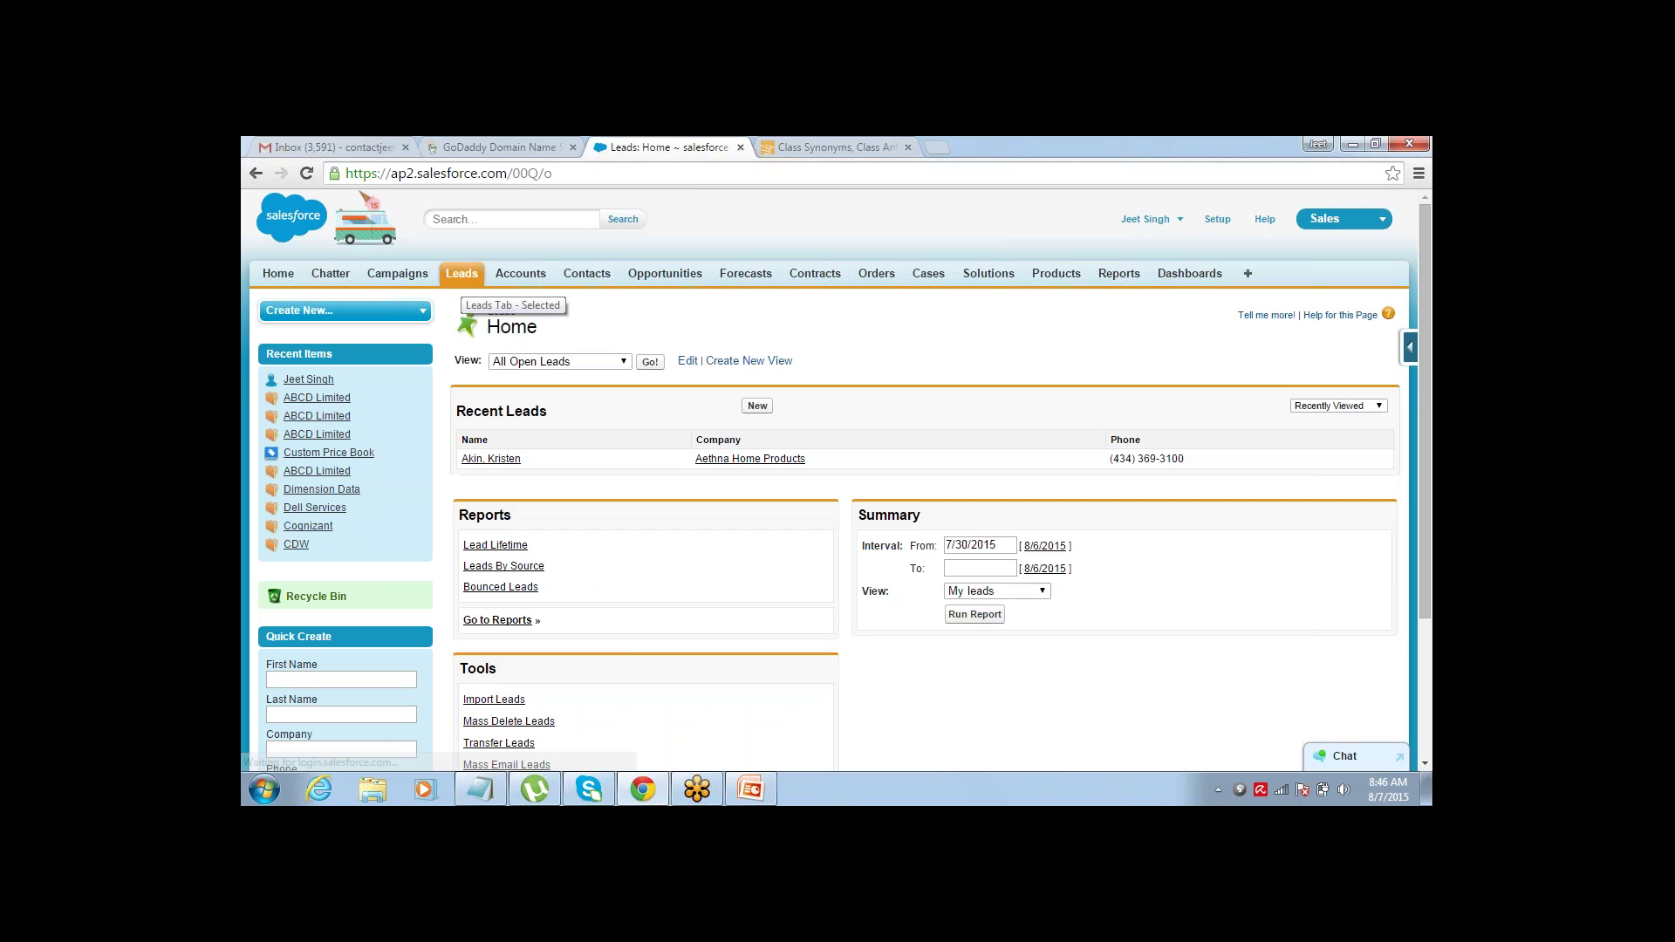
key(alt+Tab)
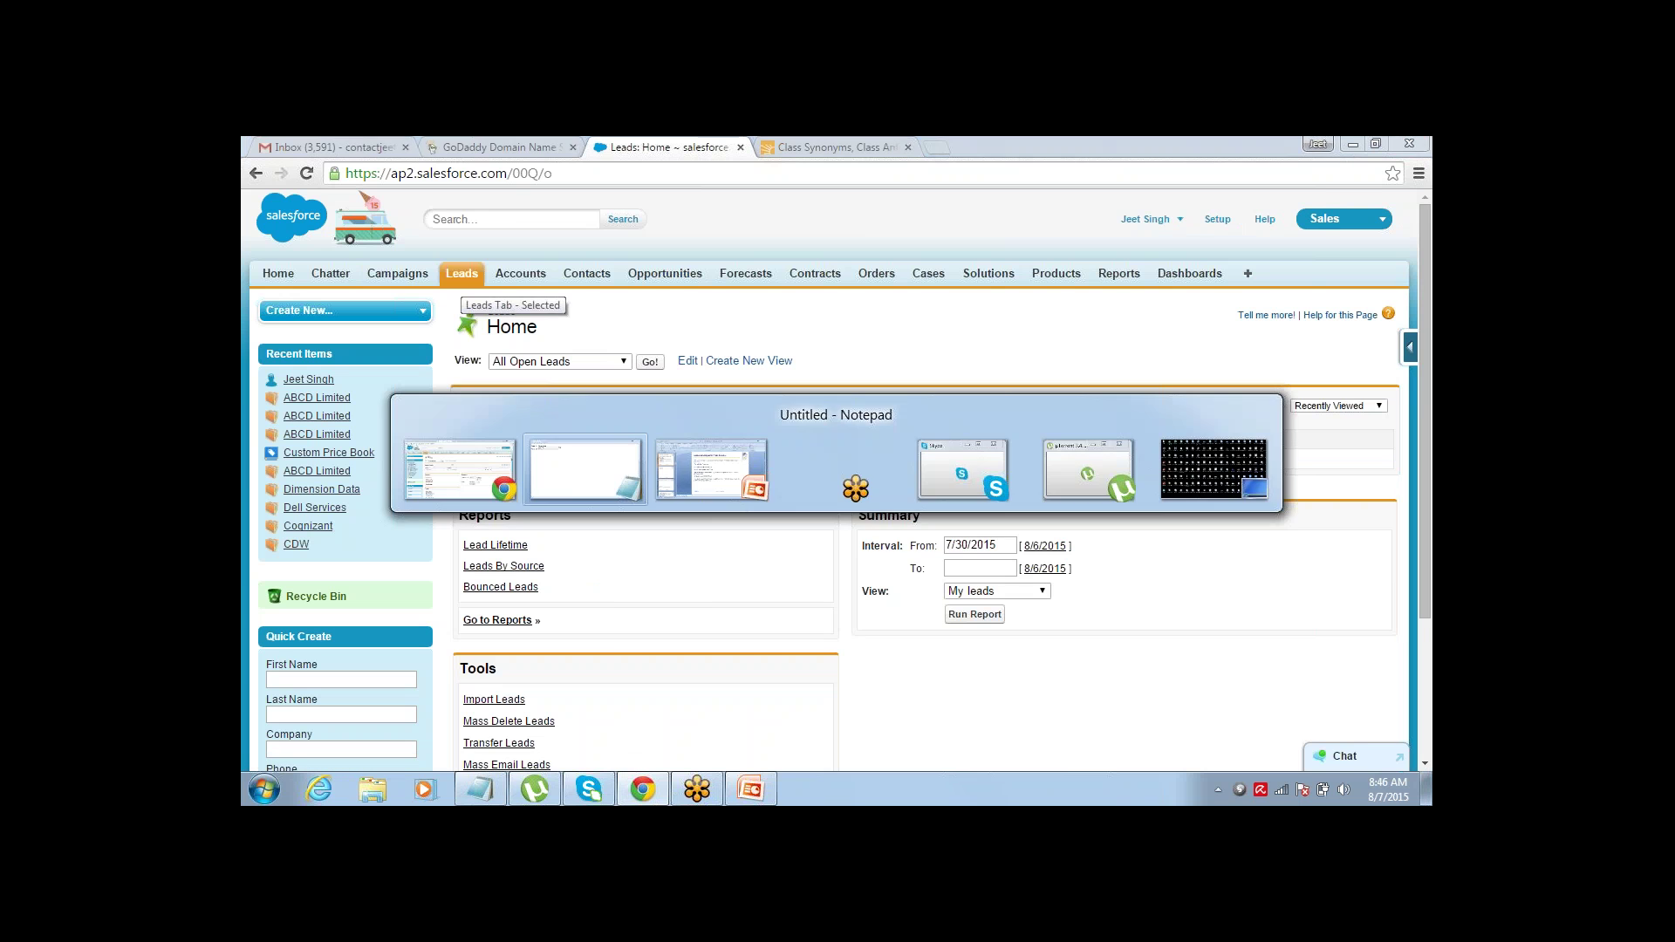
key(Return)
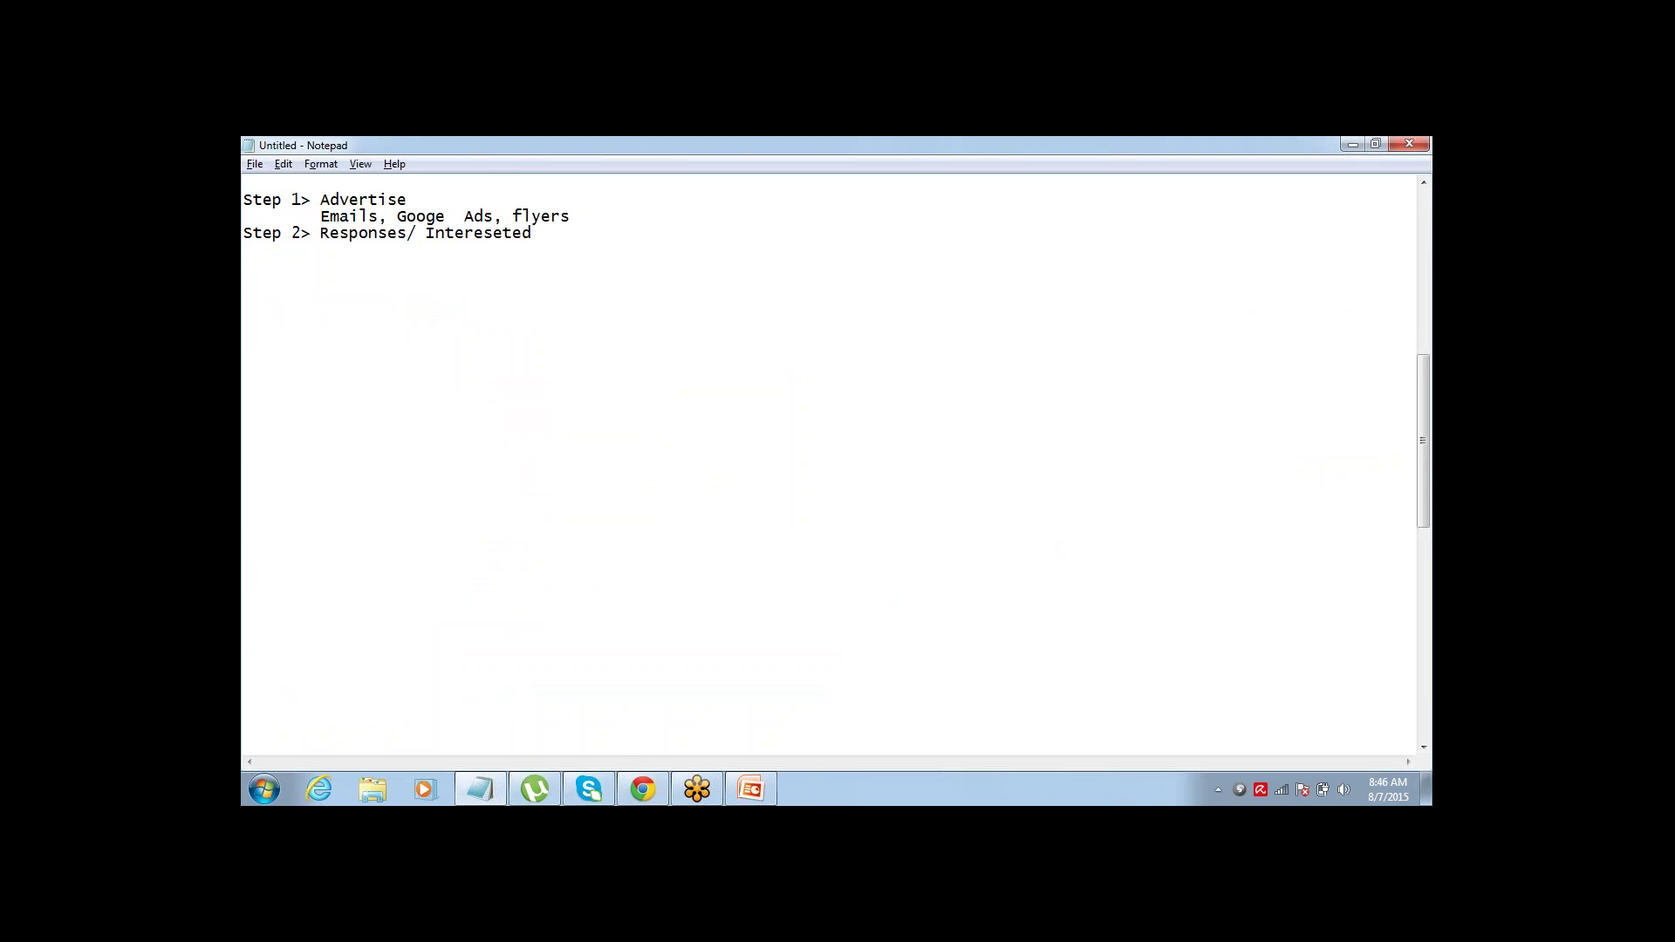
- Write "Step 3> Talk to them /" in Notepad with the line "Account + Contact + Opportunity" below it
text(Step 3> Talk to them )
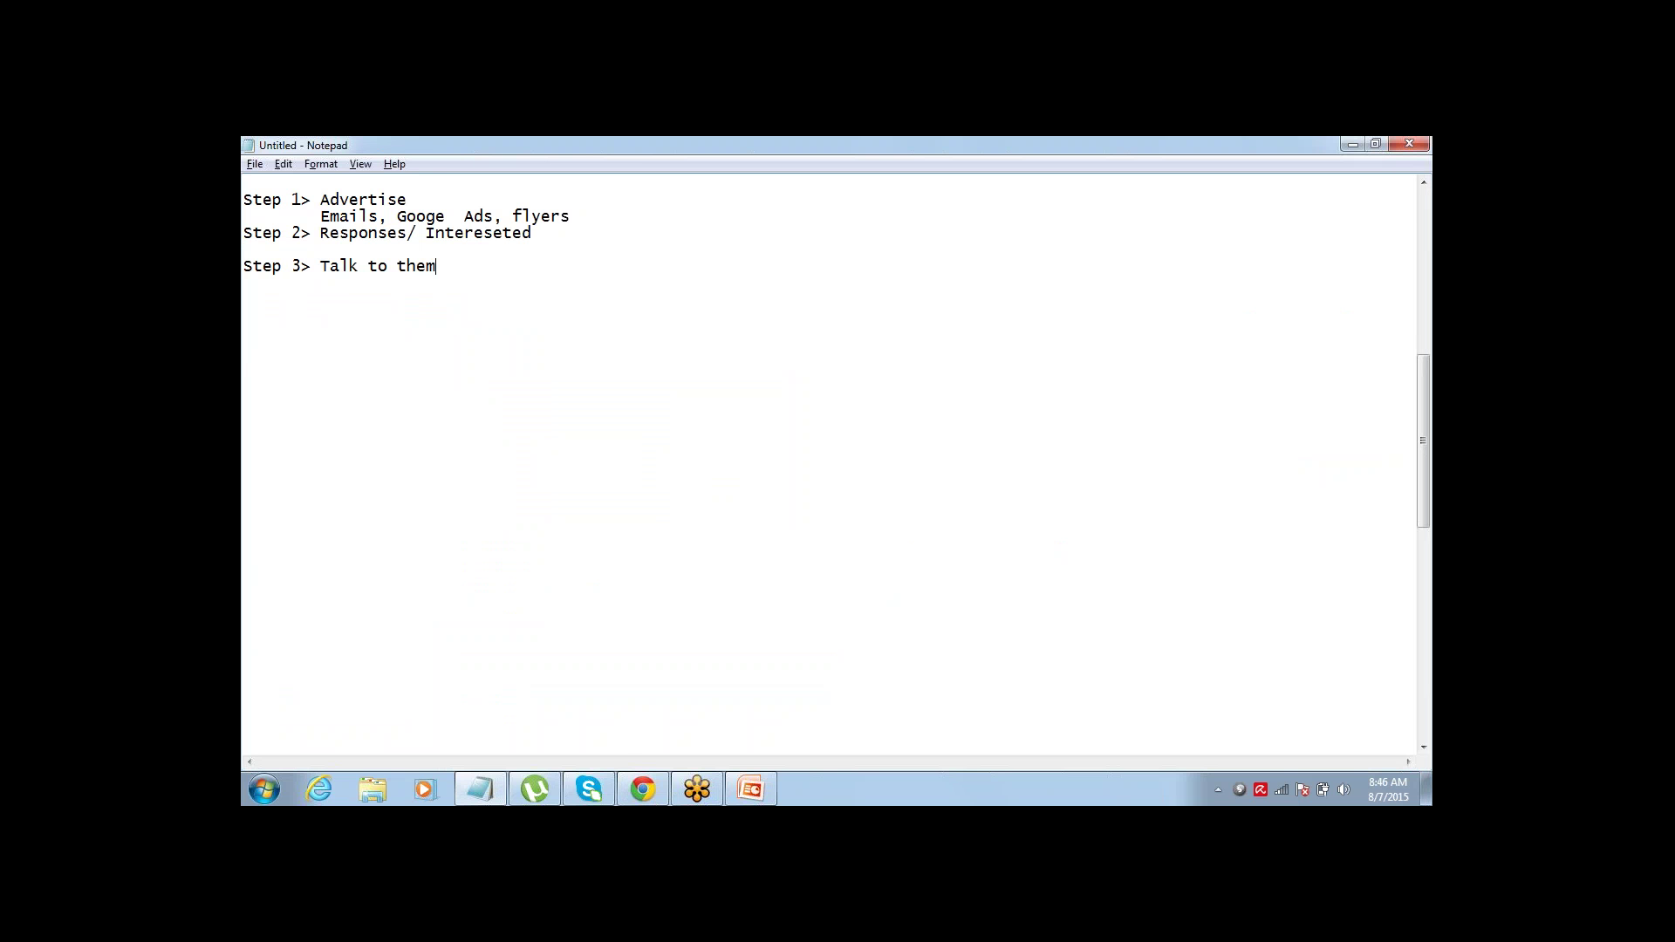
text( /)
text(Accou)
text(nt + Contact +)
text( Opportunity)
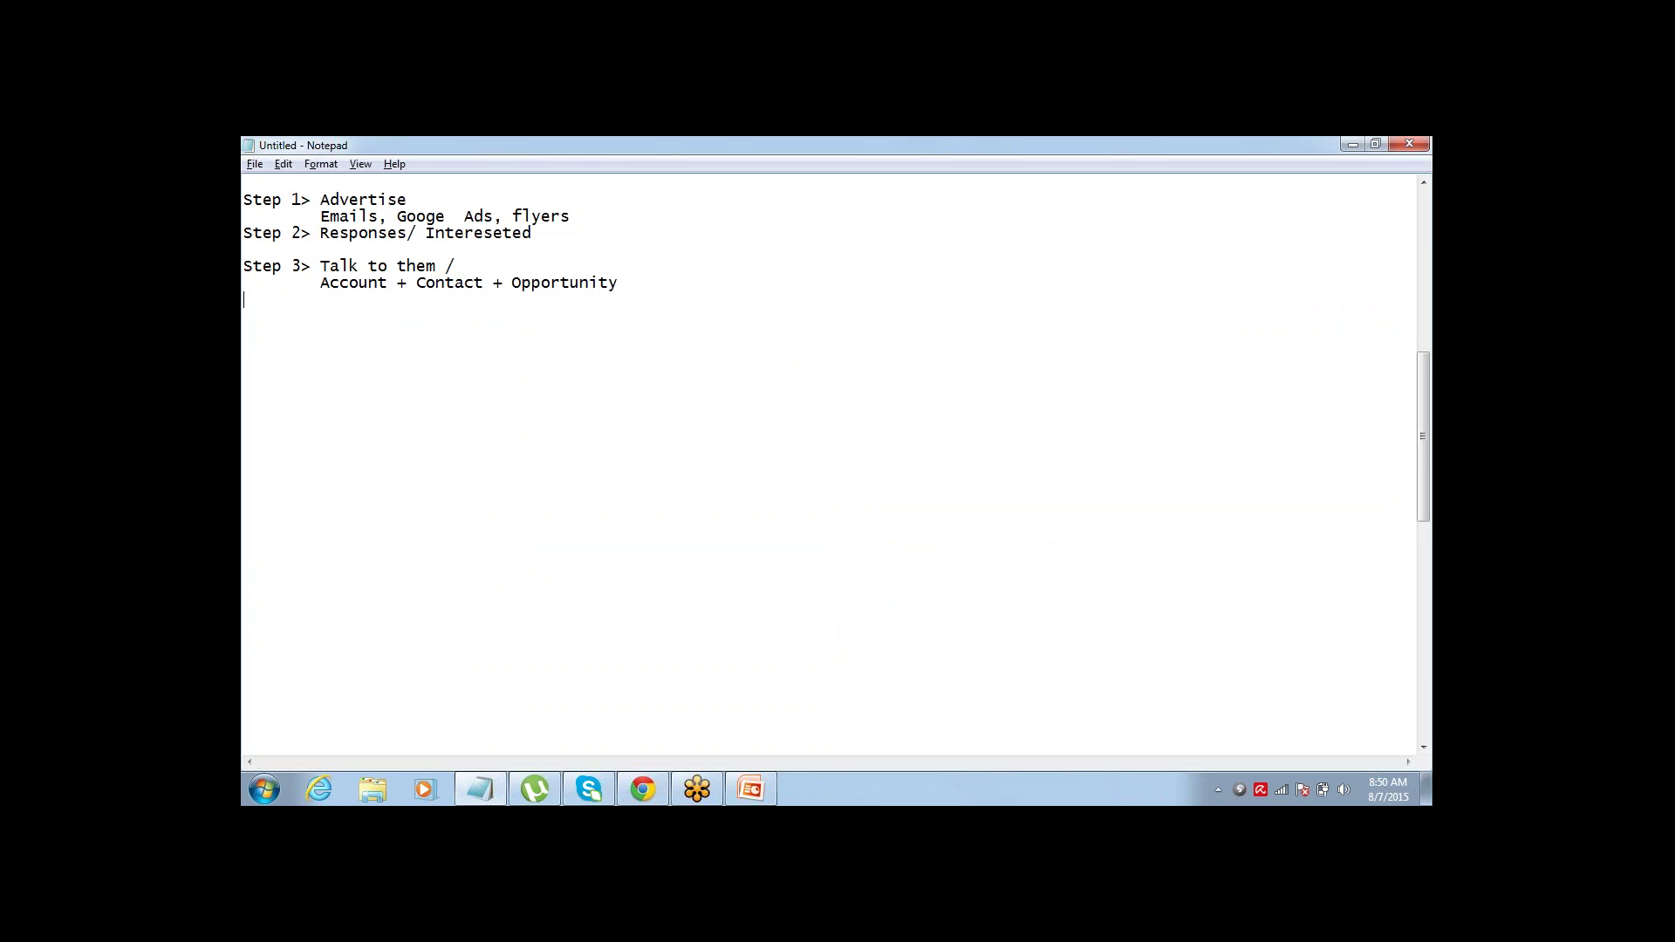
- Add "Step 4> Order / Contracts" to the Notepad notes, checking the tab names in Salesforce midway
key(Return)
text(Step 4)
text(Order /)
key(alt+Tab)
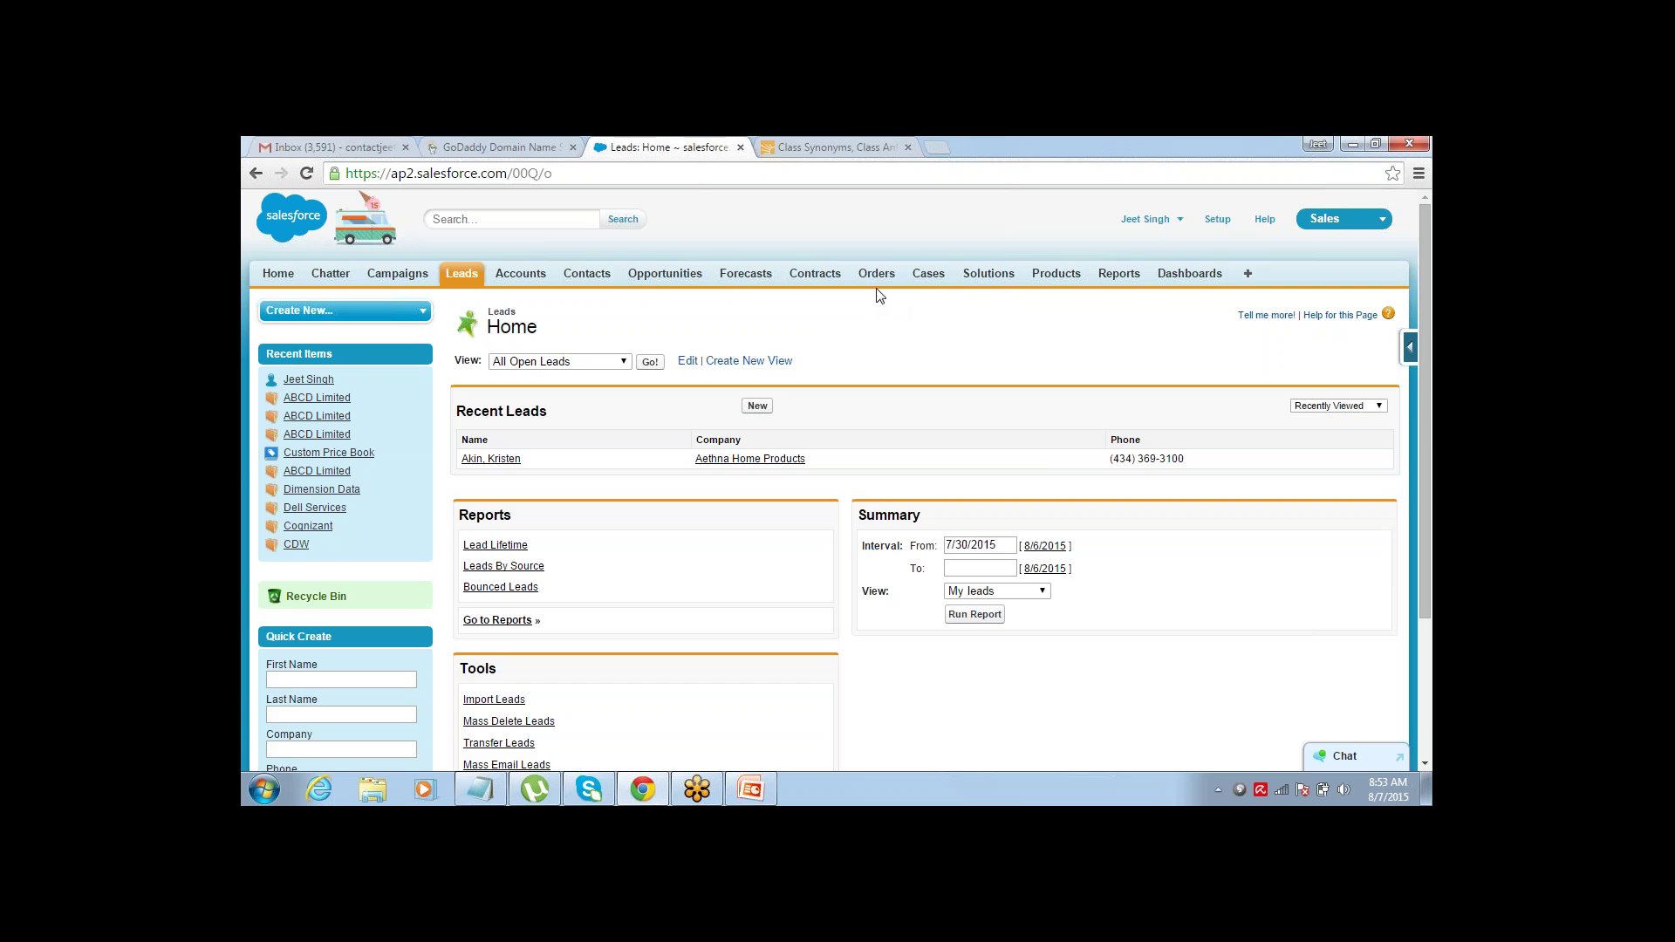
key(alt+Tab)
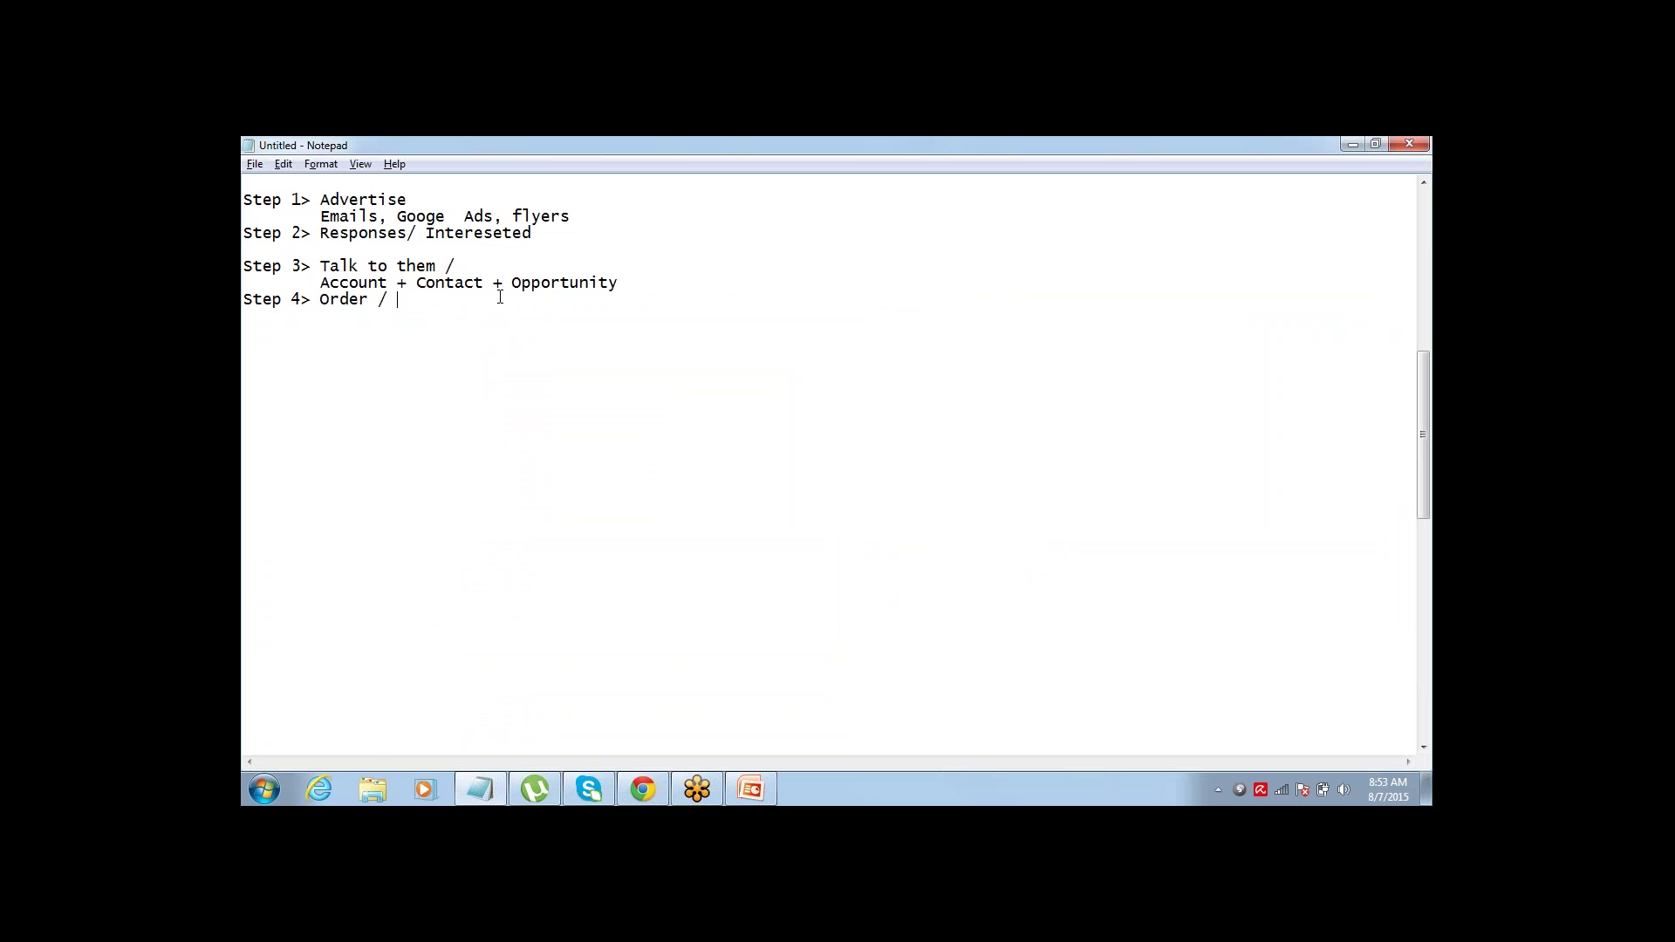
key(shift+Left)
key(shift+Left)
key(Right)
text(Contracts)
- Leave a blank line in the notes and write "Step 5> Delivery"
key(Return)
key(Return)
text(STep)
key(BackSpace)
key(BackSpace)
key(BackSpace)
key(BackSpace)
text(tep 5> Delivery)
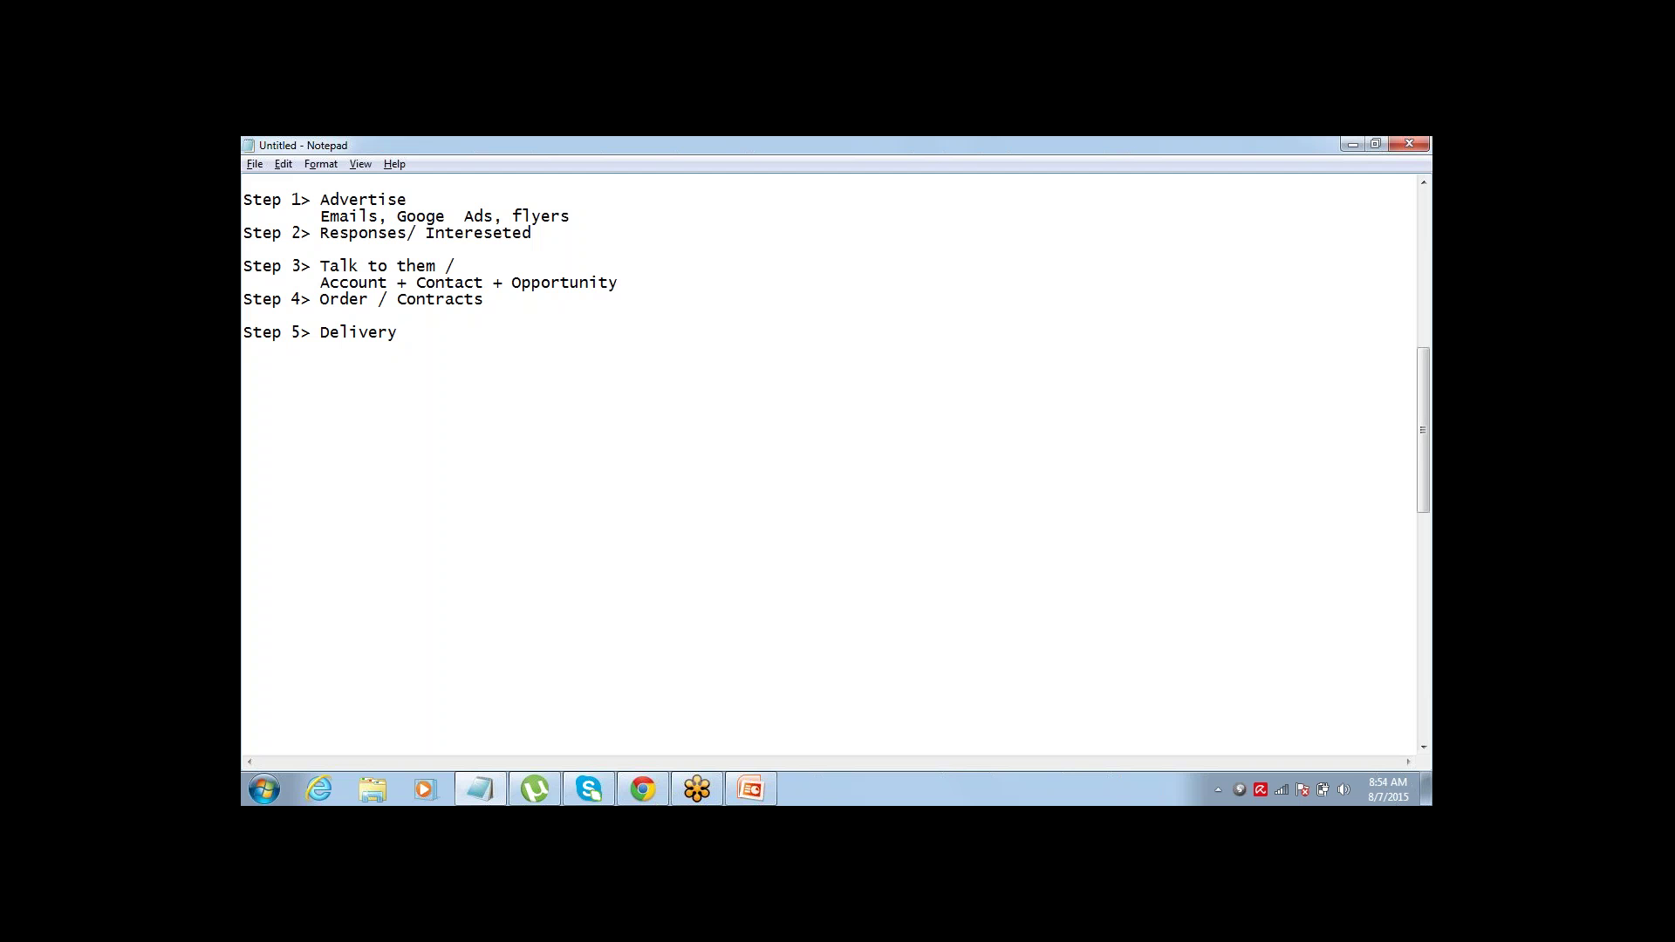
- Write "Step 6> After Sales Support" below the delivery step, leaving a blank line between them
text(Step)
key(Return)
key(End)
text(6> After Sales Supor)
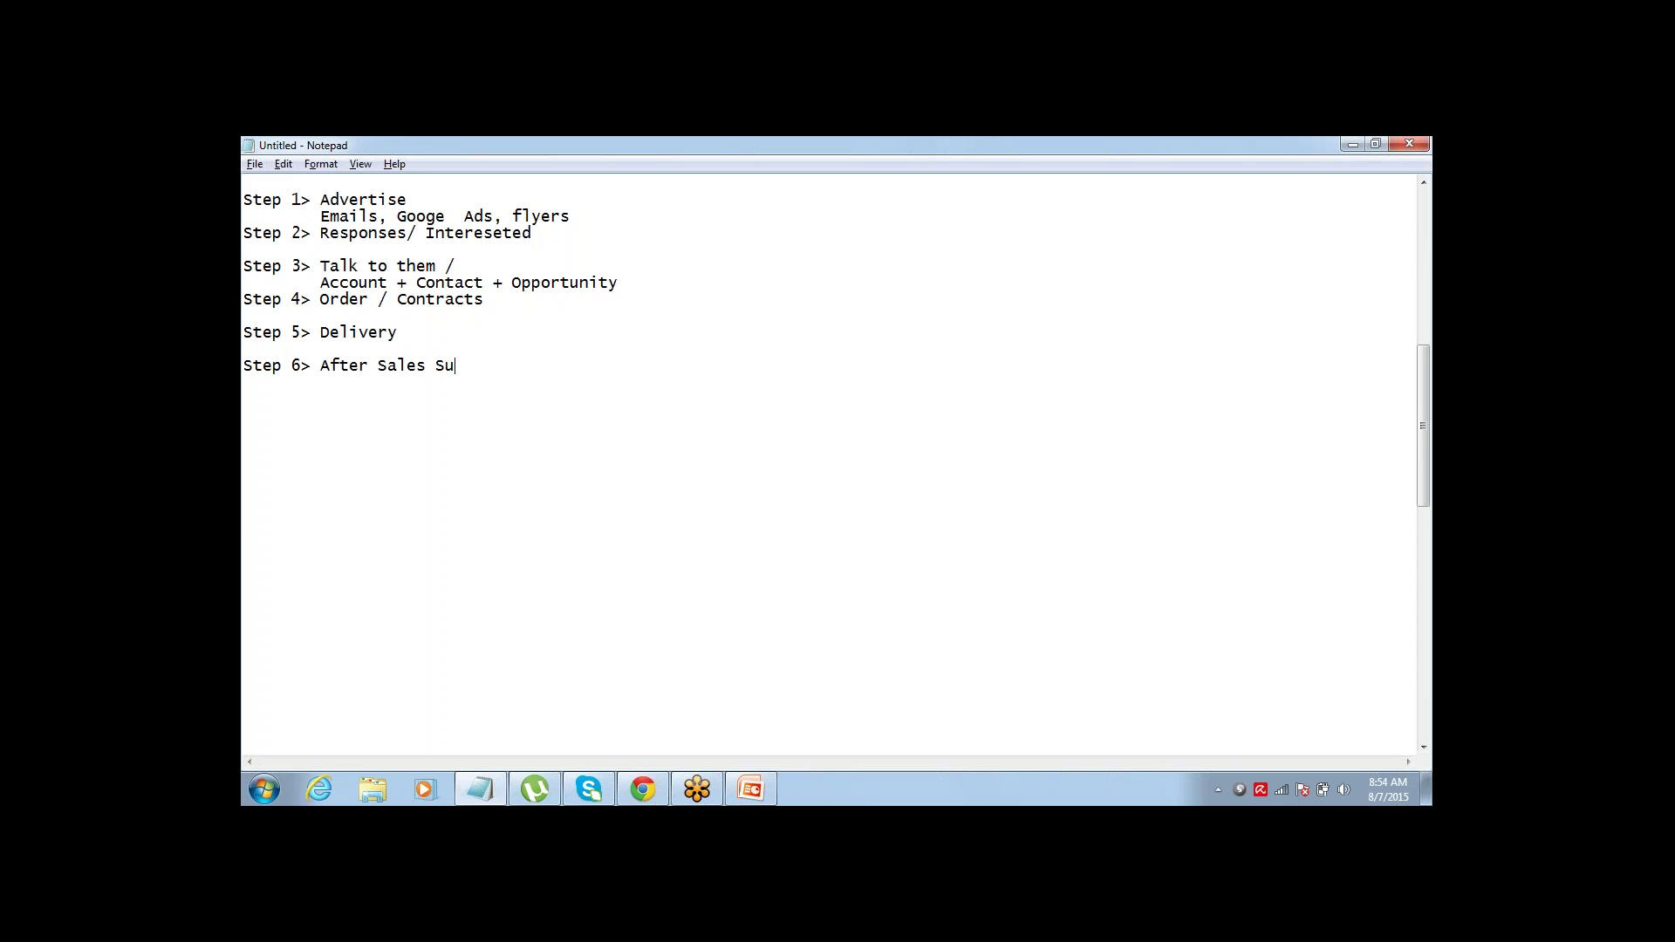
key(BackSpace)
key(BackSpace)
key(BackSpace)
text(pport)
- Compare the notes with the Salesforce tabs, mark the Products tab with the yellow highlighter, and clear the mark back in Notepad
key(alt+Tab)
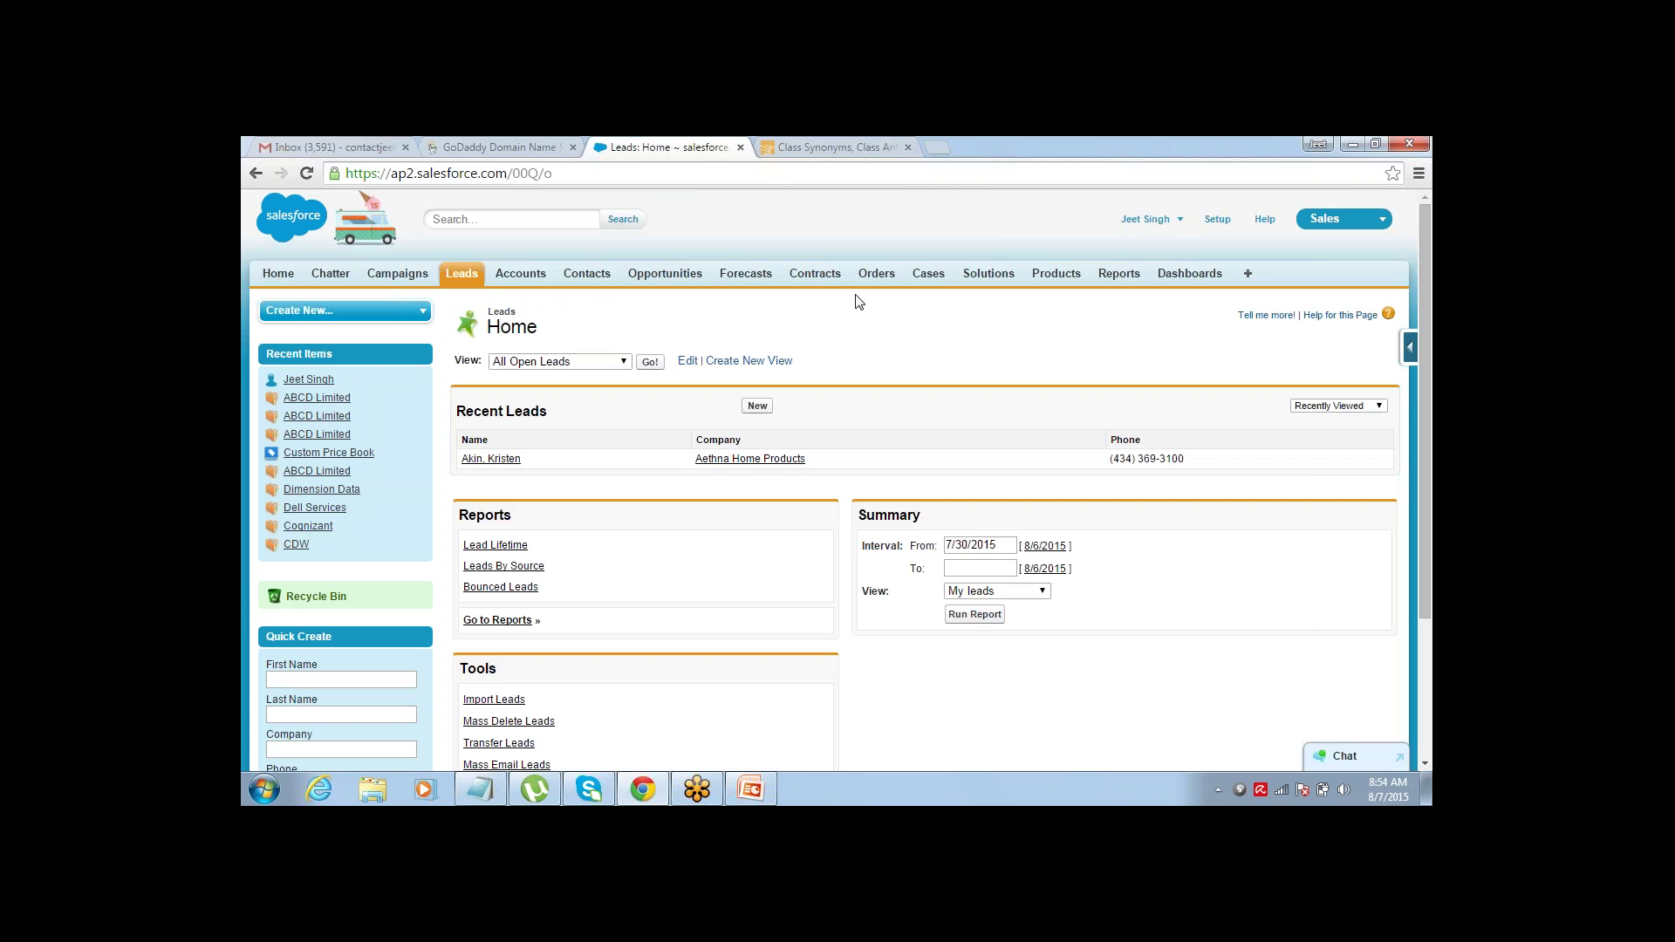
key(alt+Tab)
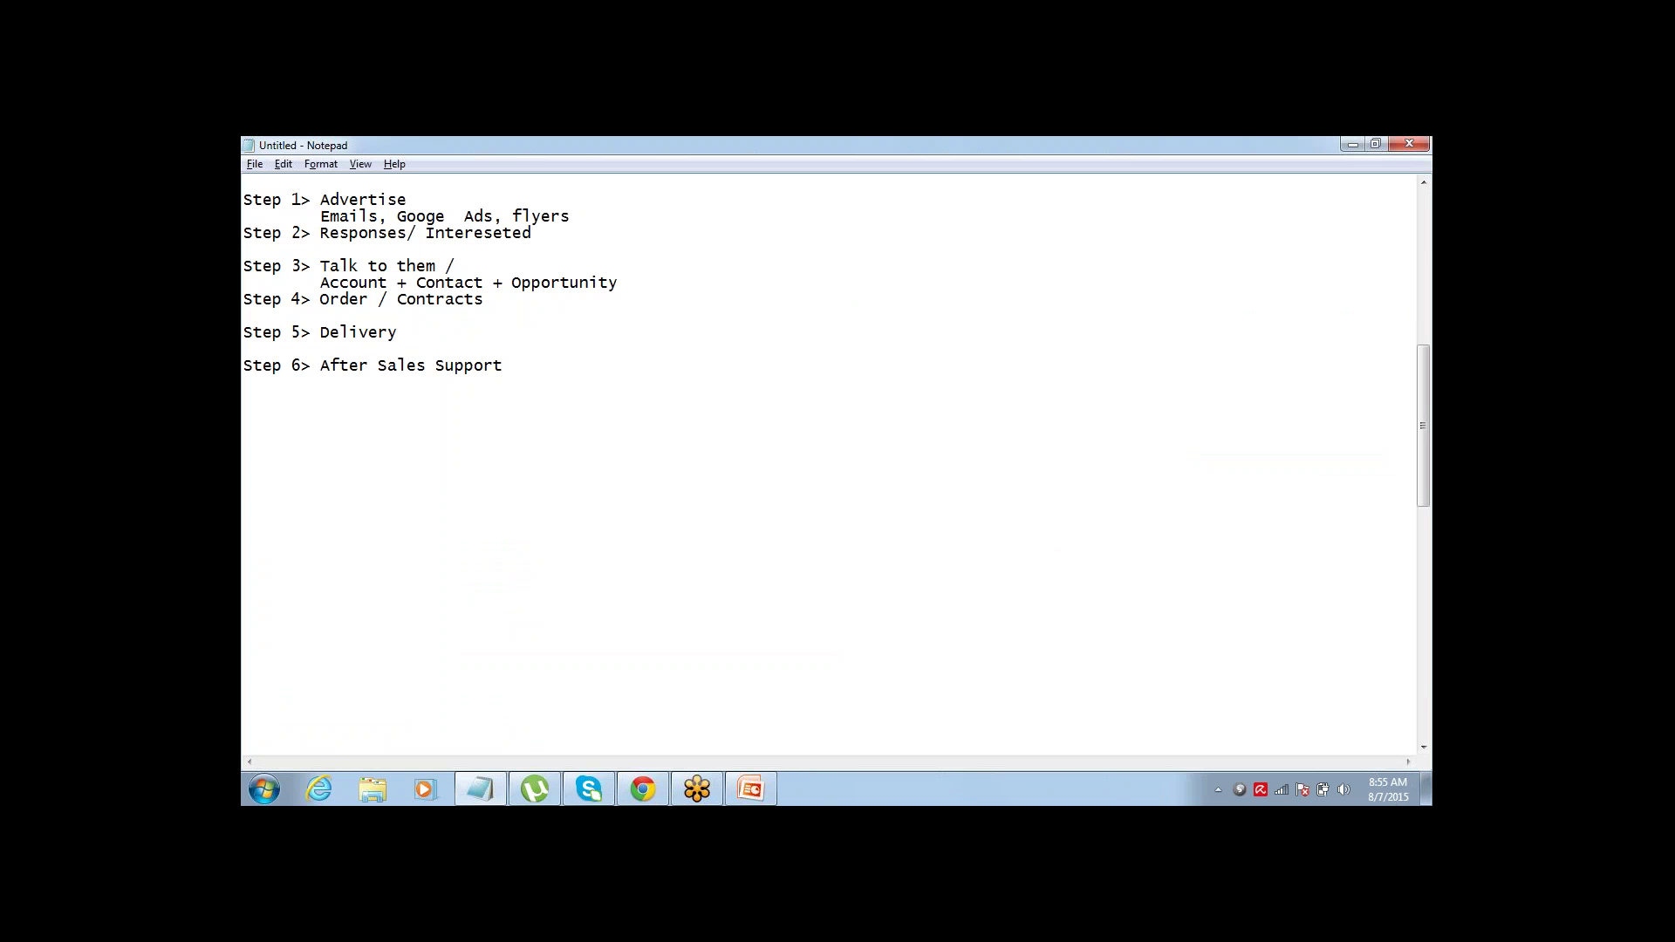
key(alt+Tab)
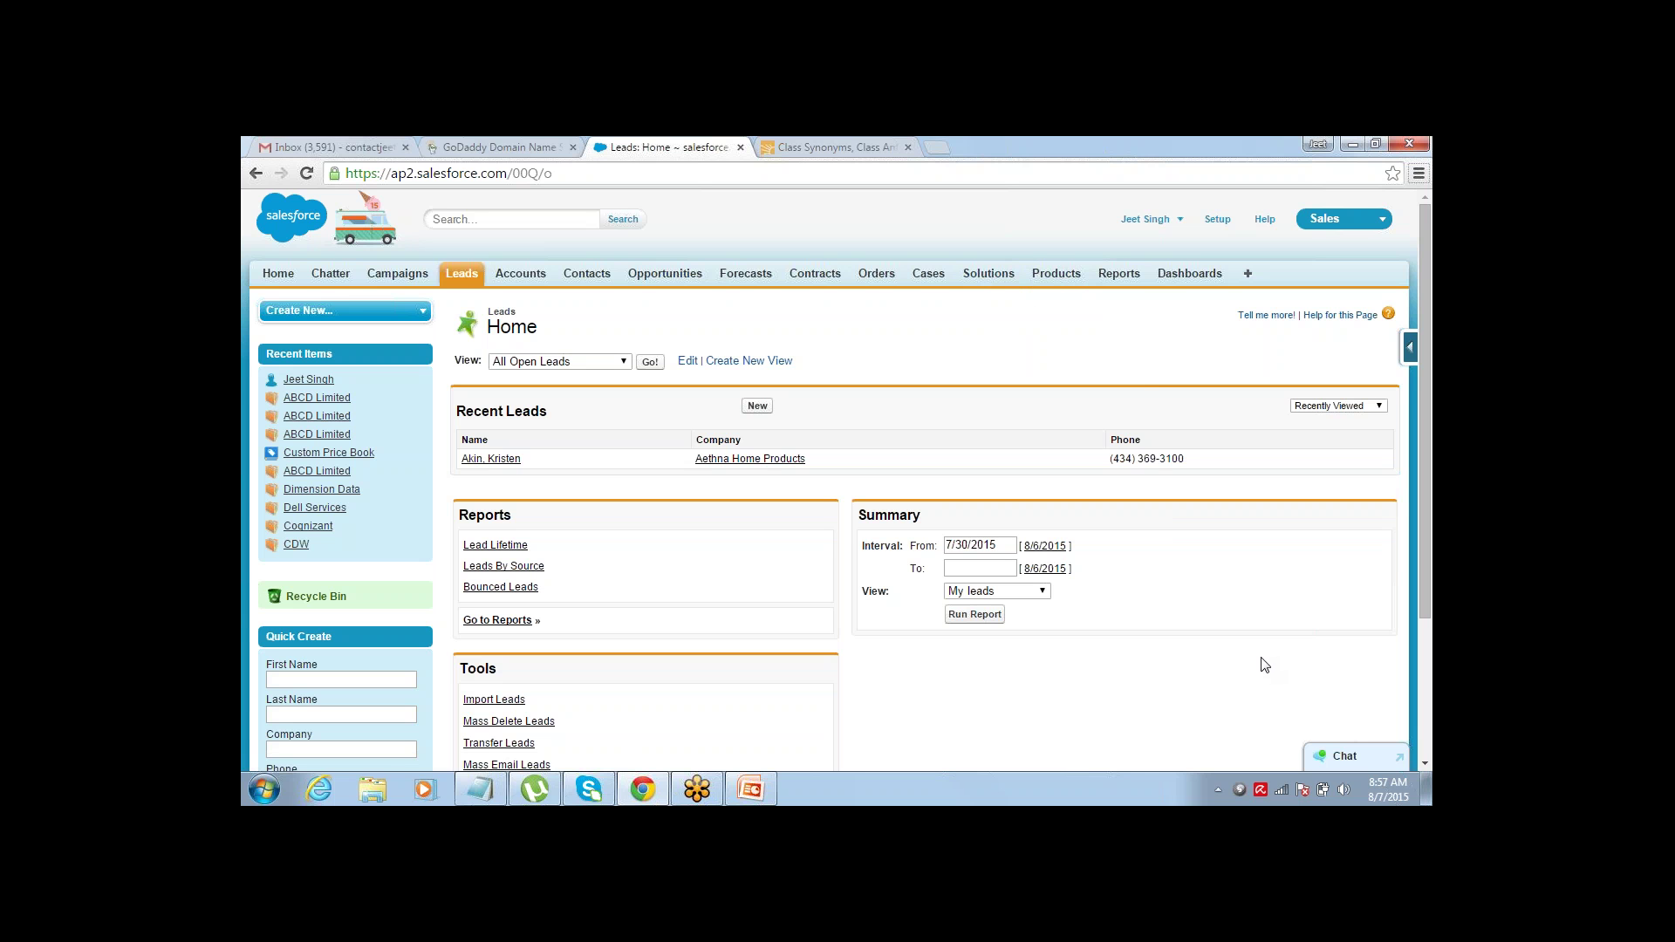
key(ctrl+shift+d)
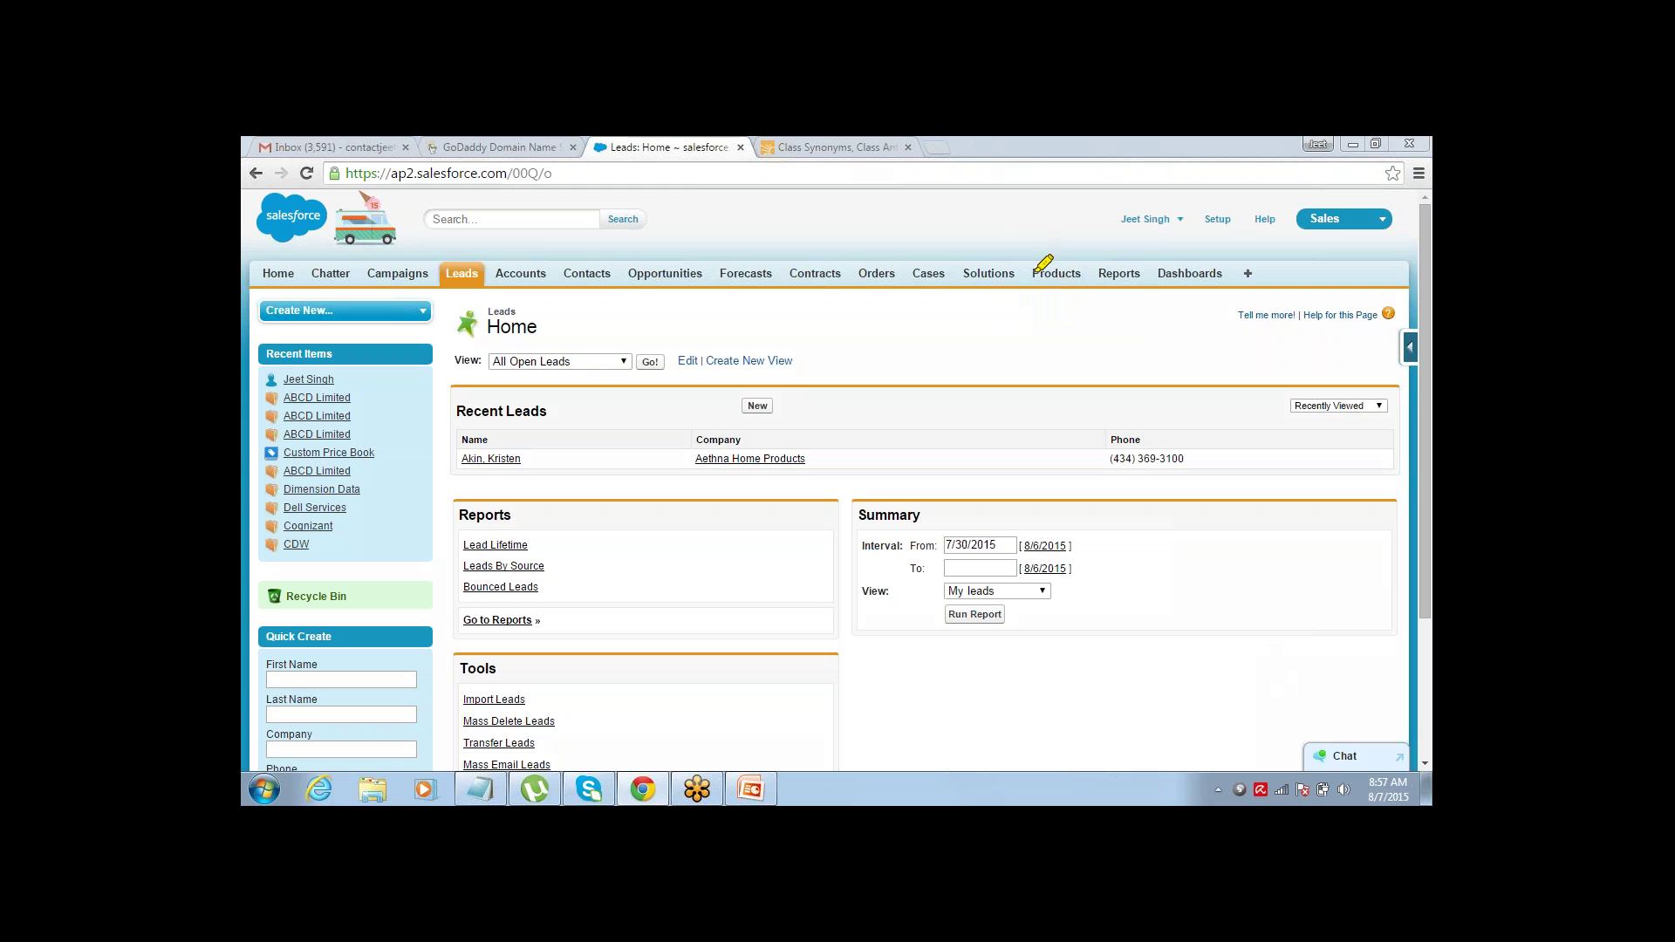
drag(1036, 272, 1089, 273)
key(alt+Tab)
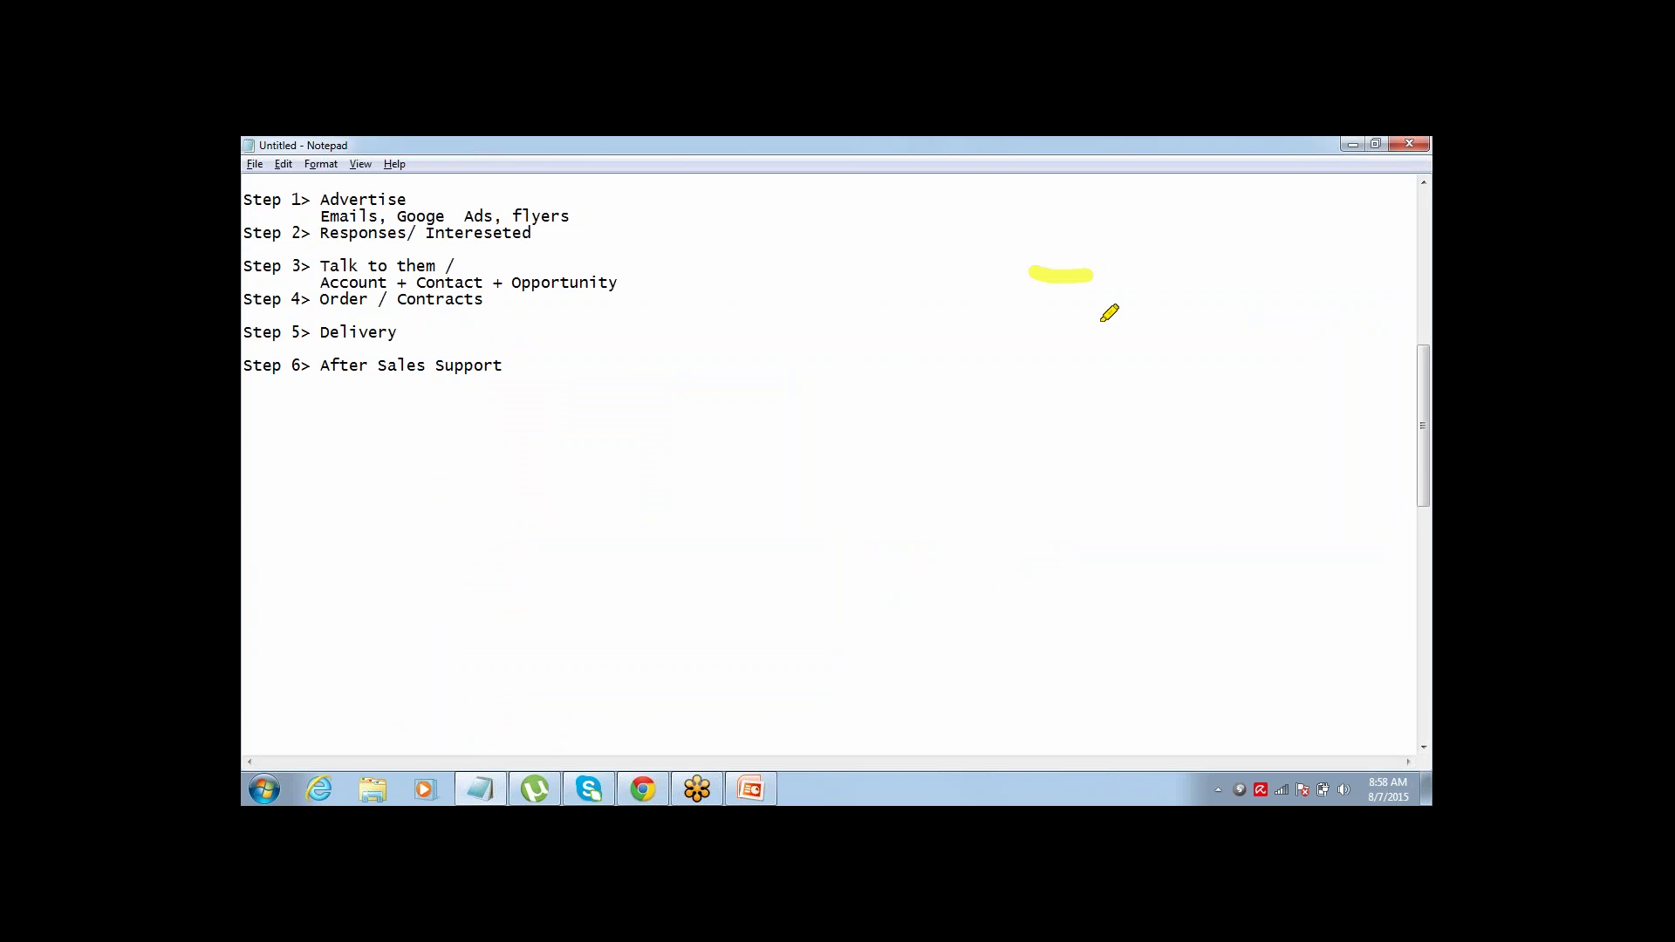
click(1357, 669)
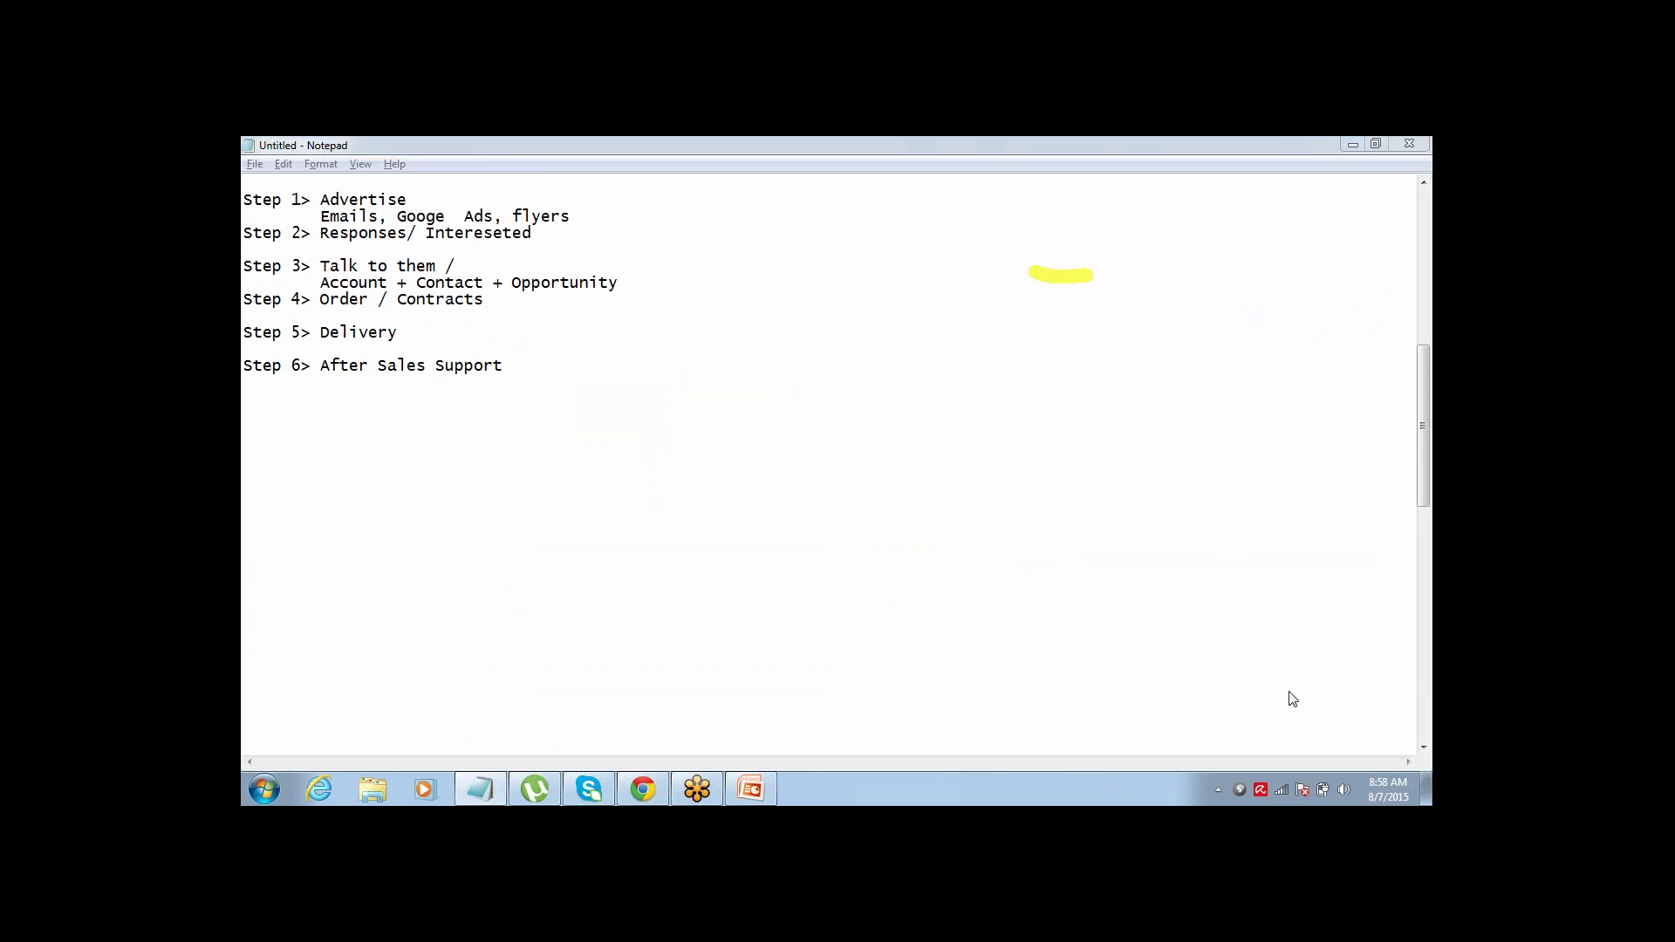
key(Escape)
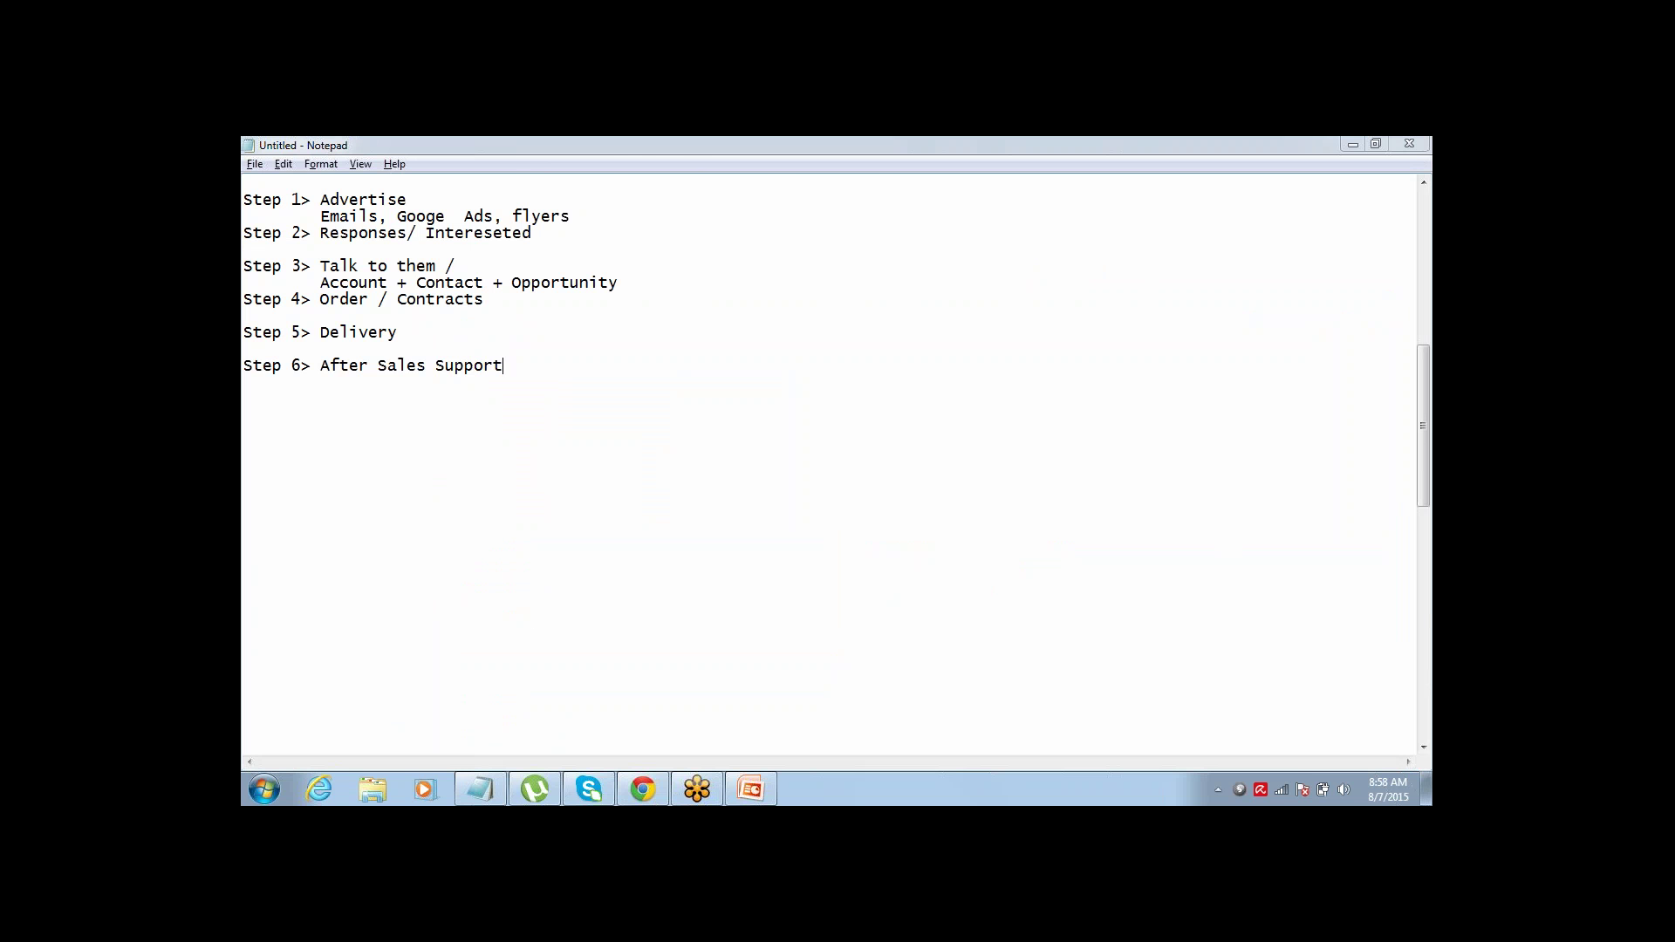
- Switch to Salesforce in Chrome and reopen the Leads page
key(alt+Tab)
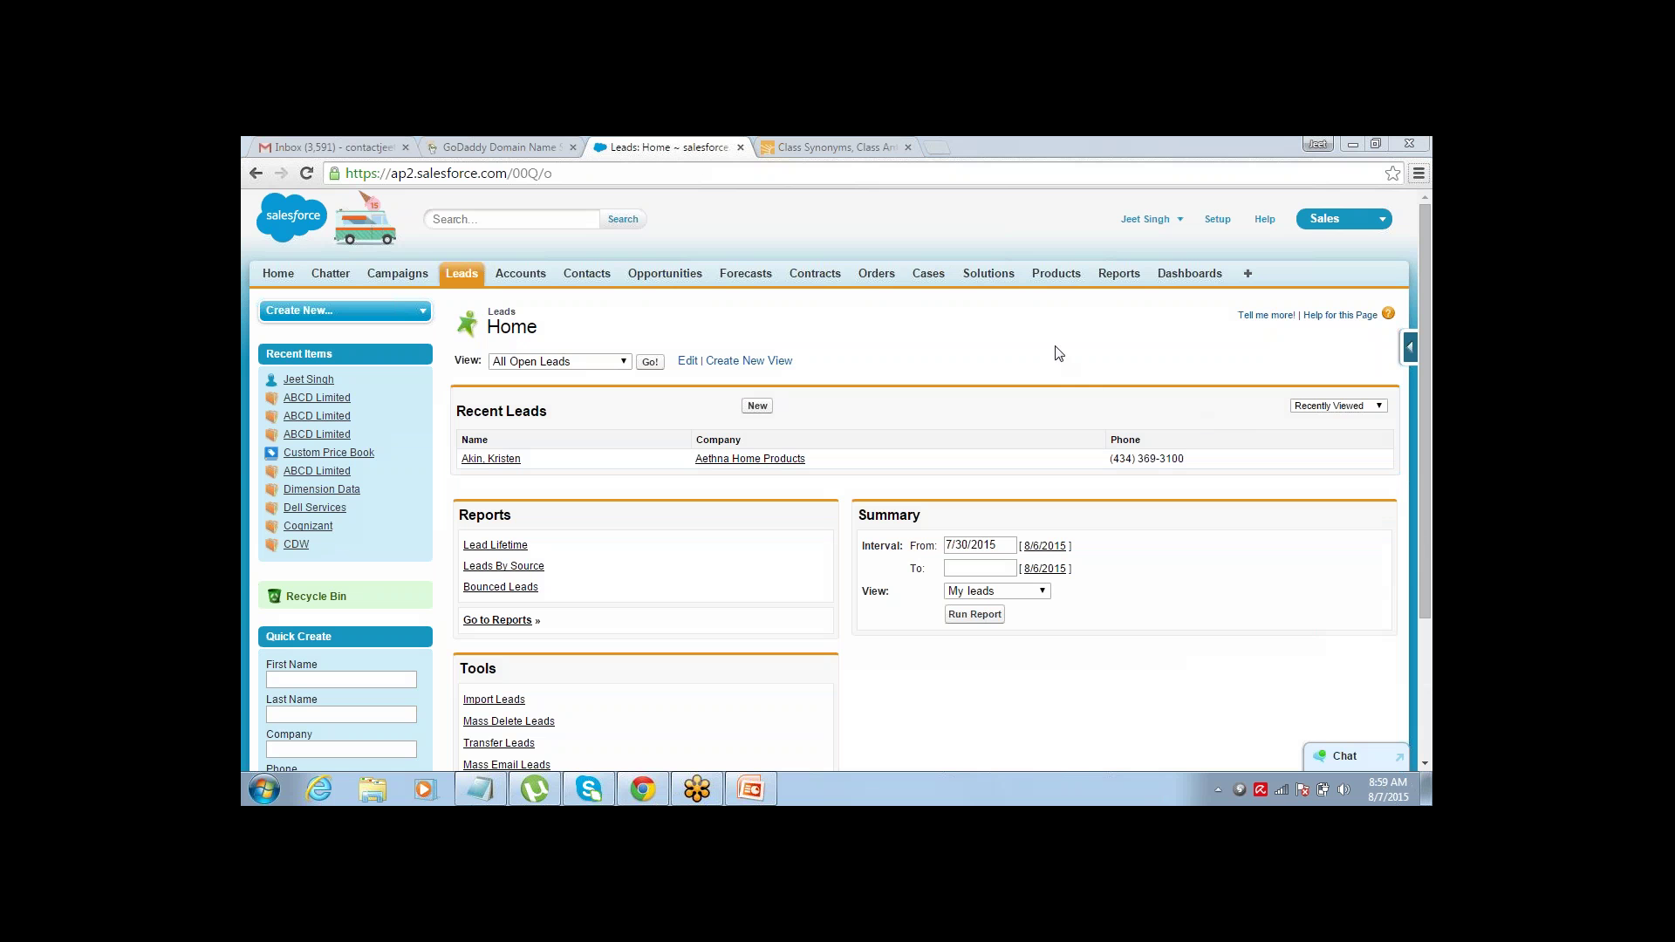
click(462, 274)
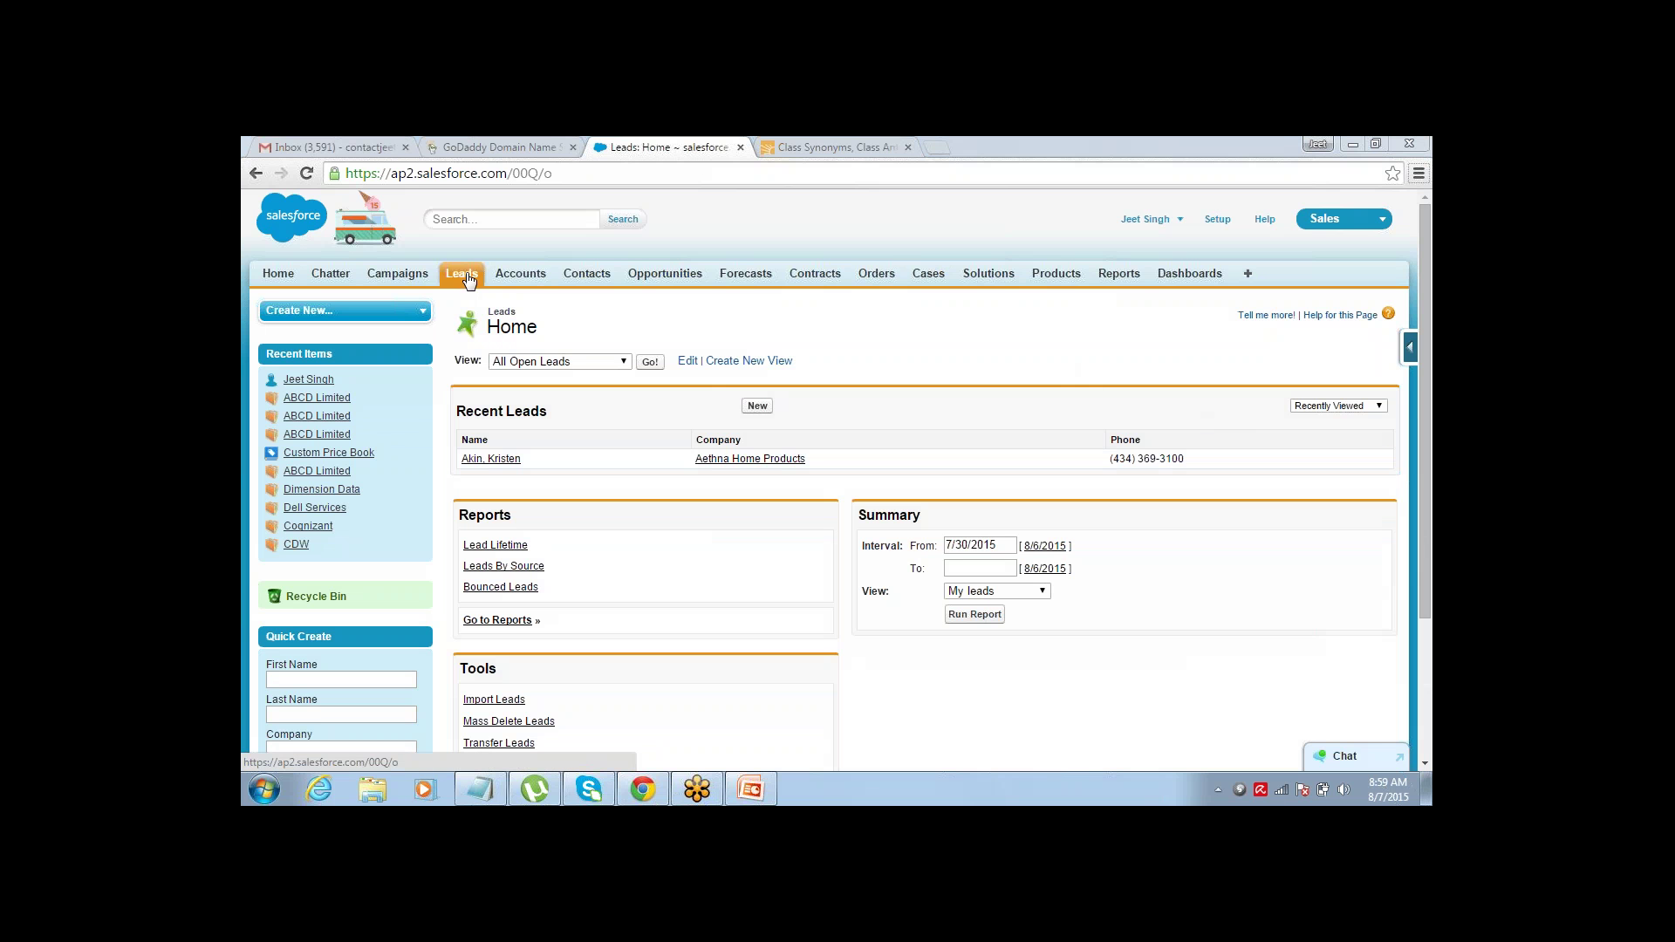